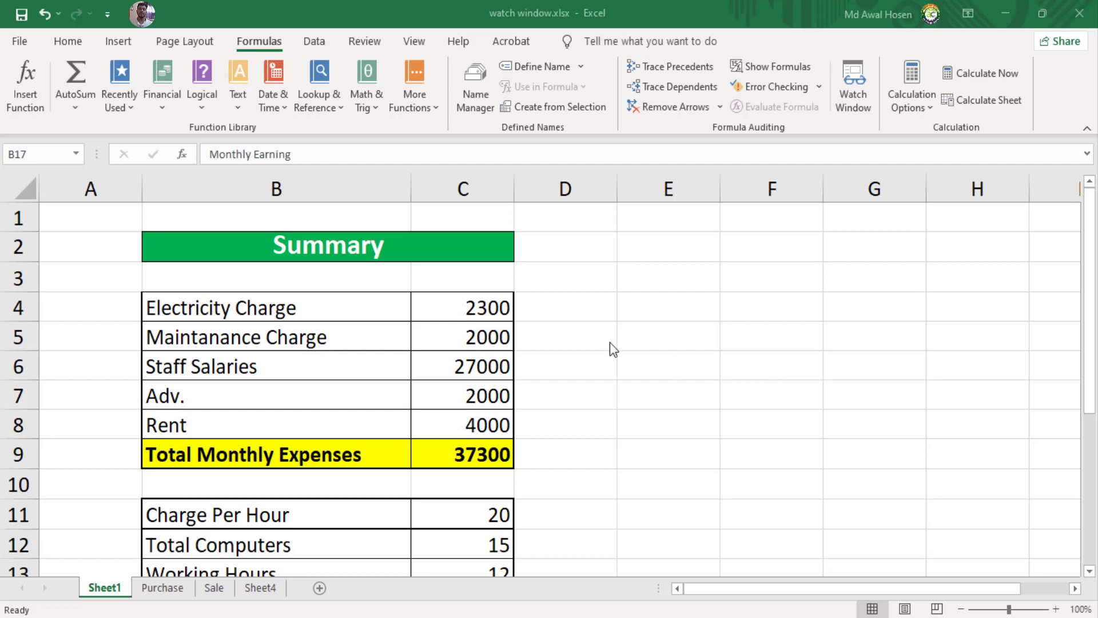
pyautogui.click(258, 40)
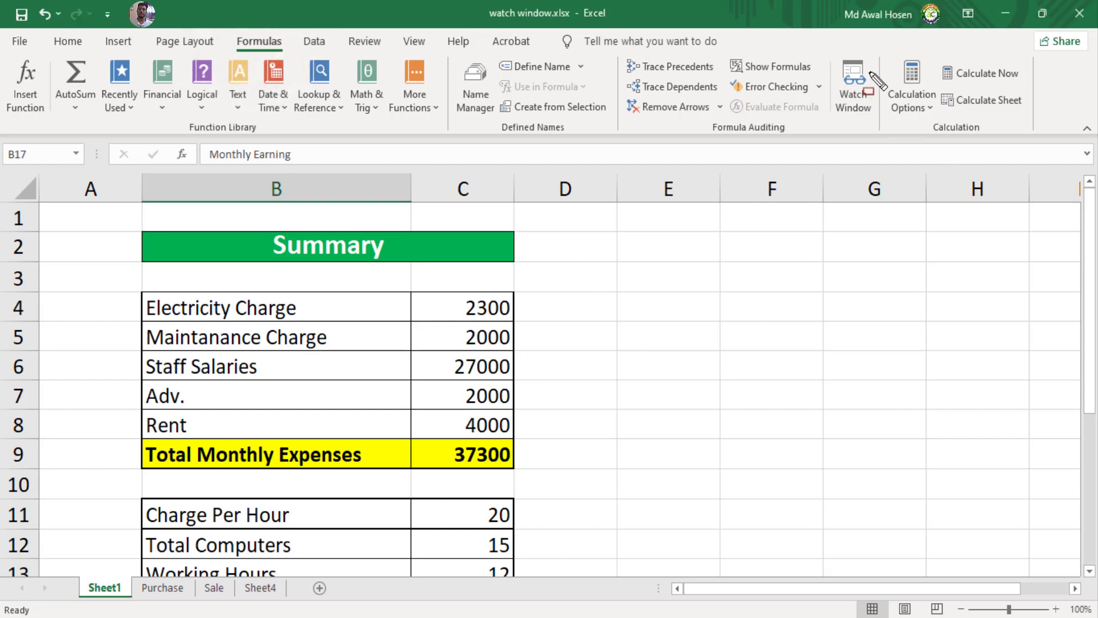
pyautogui.moveTo(826, 50); pyautogui.dragTo(883, 130)
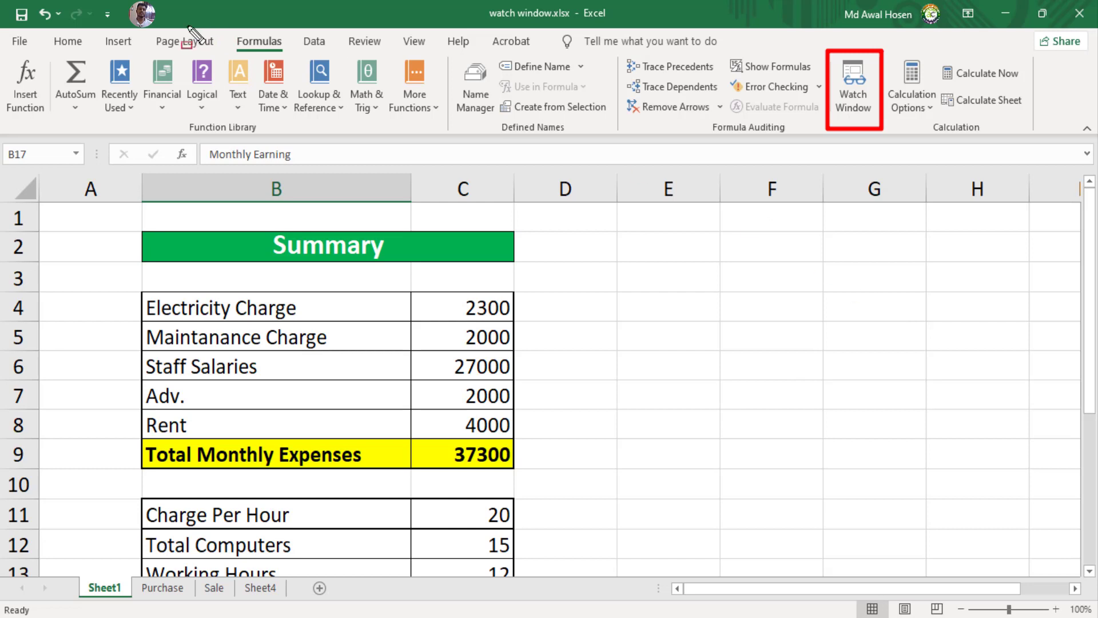
pyautogui.moveTo(2, 34)
pyautogui.mouseDown()
pyautogui.moveTo(34, 57)
pyautogui.moveTo(827, 140)
pyautogui.mouseUp()
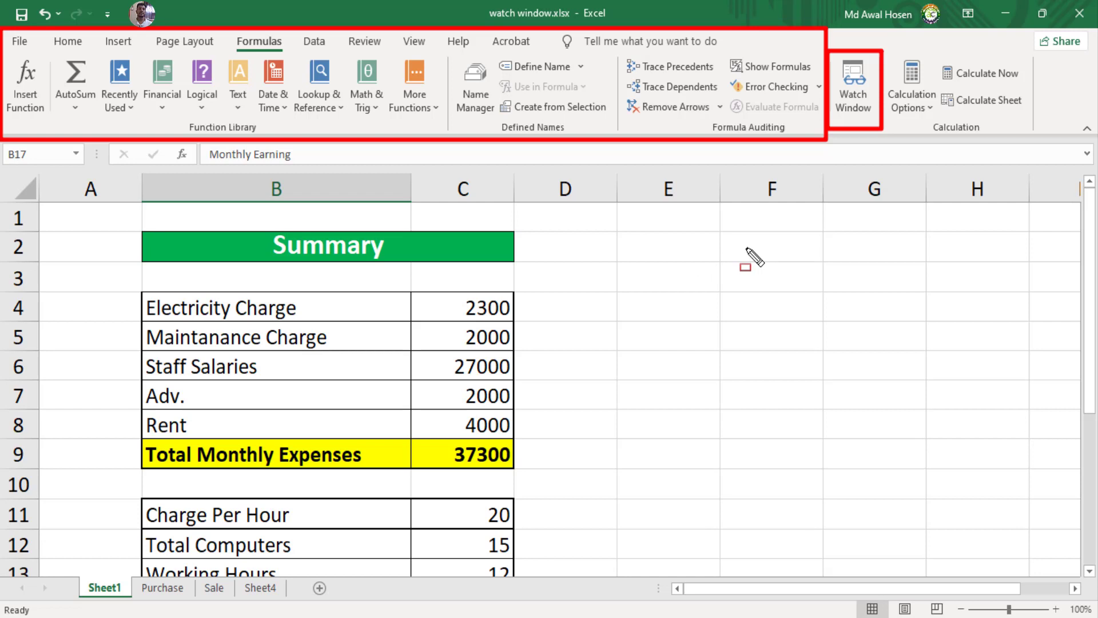
pyautogui.press('Escape')
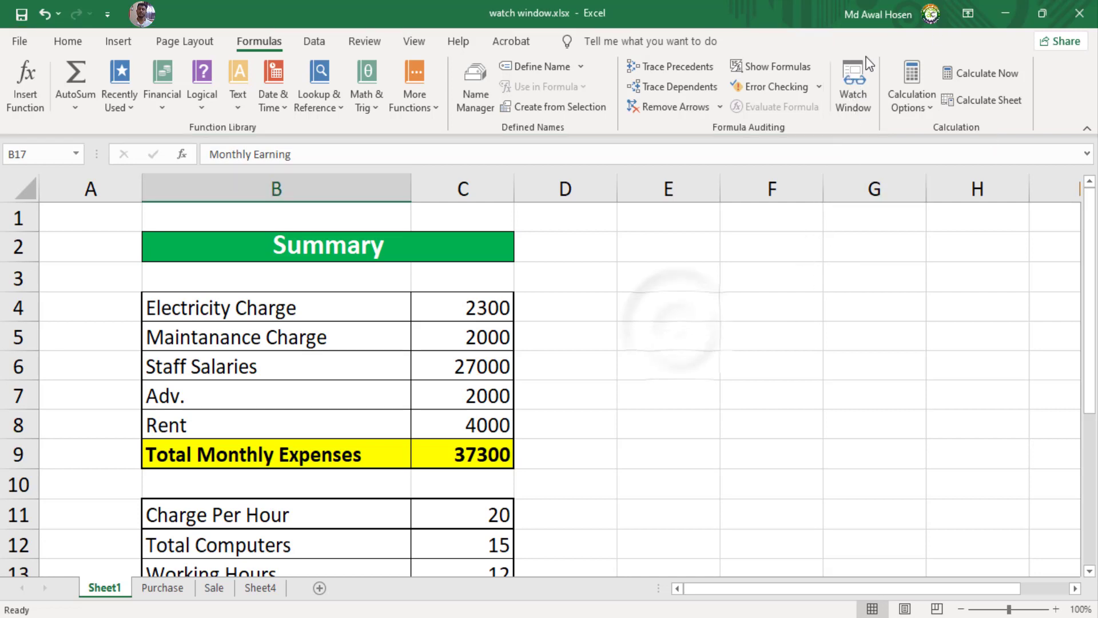
# Look through the Summary on Sheet1 and the item tables on the Purchase, Sale and Sheet4 worksheets.
pyautogui.click(242, 269)
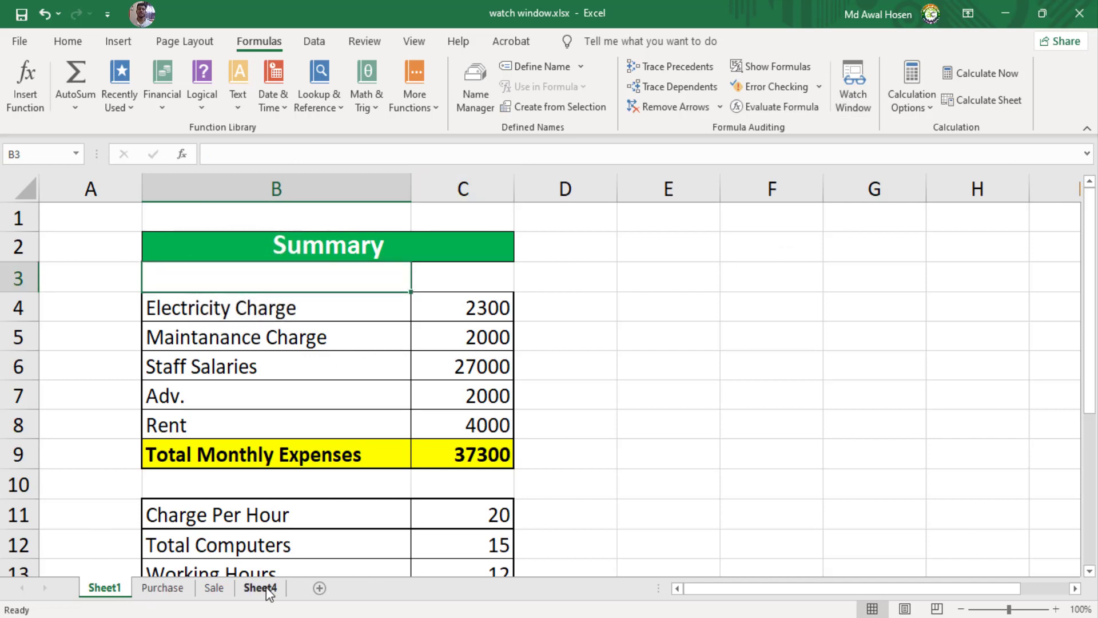
pyautogui.click(103, 589)
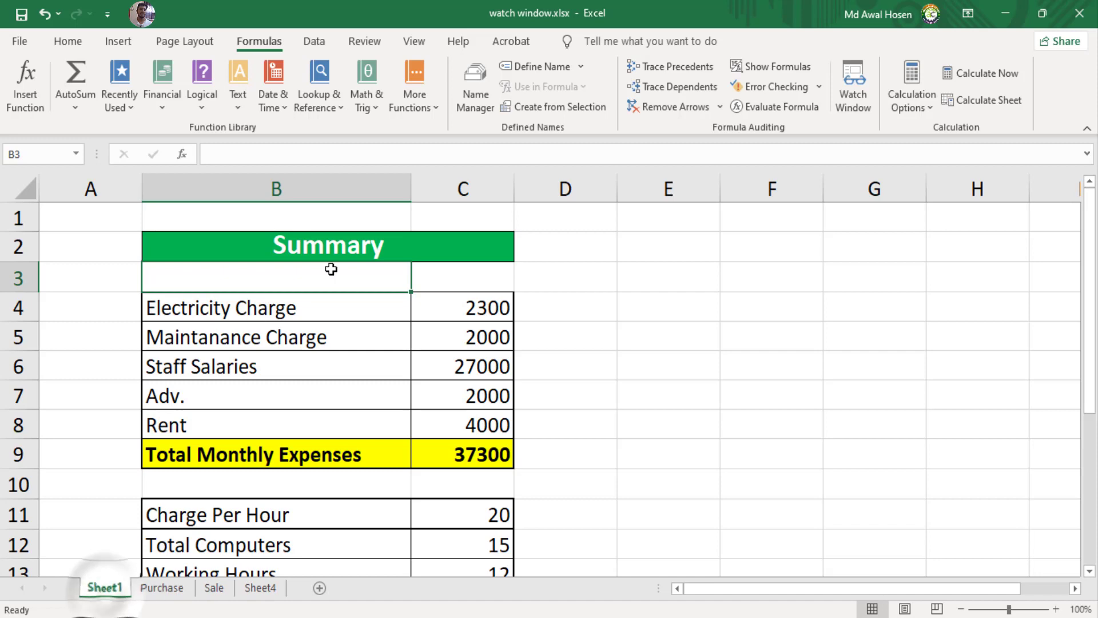
pyautogui.click(286, 245)
pyautogui.moveTo(1090, 220)
pyautogui.mouseDown()
pyautogui.moveTo(1089, 236)
pyautogui.moveTo(1089, 222)
pyautogui.mouseUp()
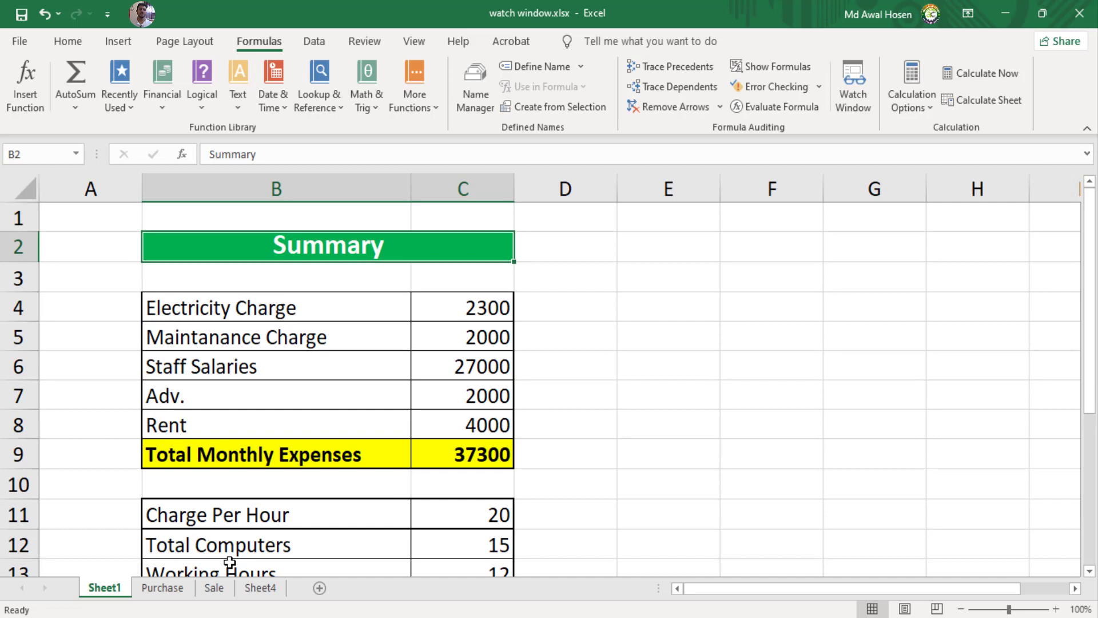
pyautogui.click(171, 591)
pyautogui.moveTo(191, 277); pyautogui.dragTo(429, 451)
pyautogui.click(213, 588)
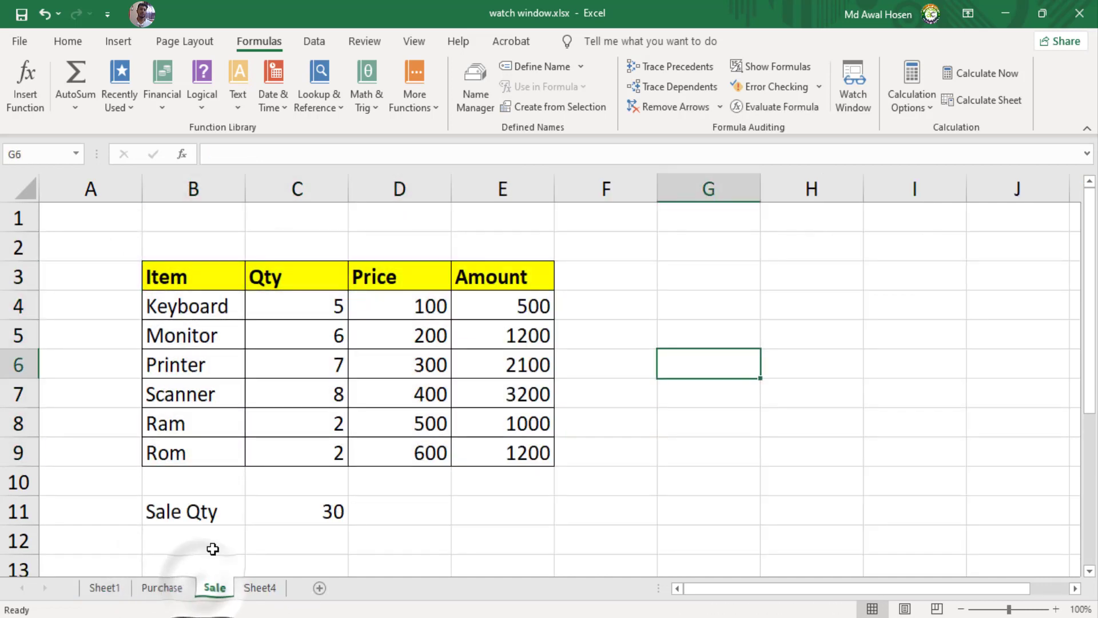
pyautogui.moveTo(169, 281); pyautogui.dragTo(509, 450)
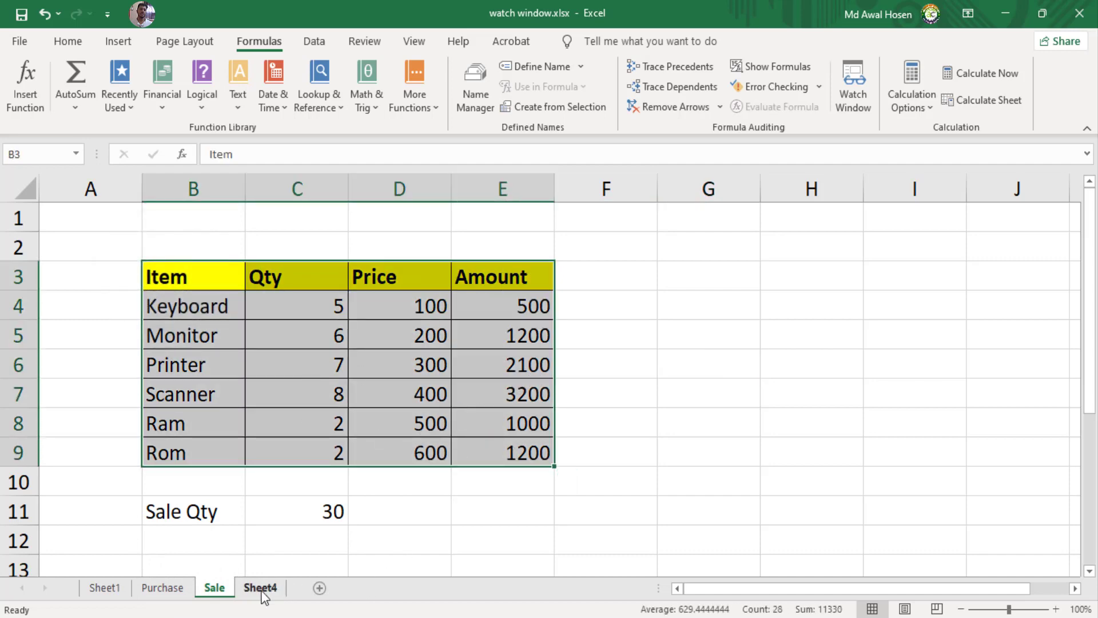
pyautogui.click(263, 591)
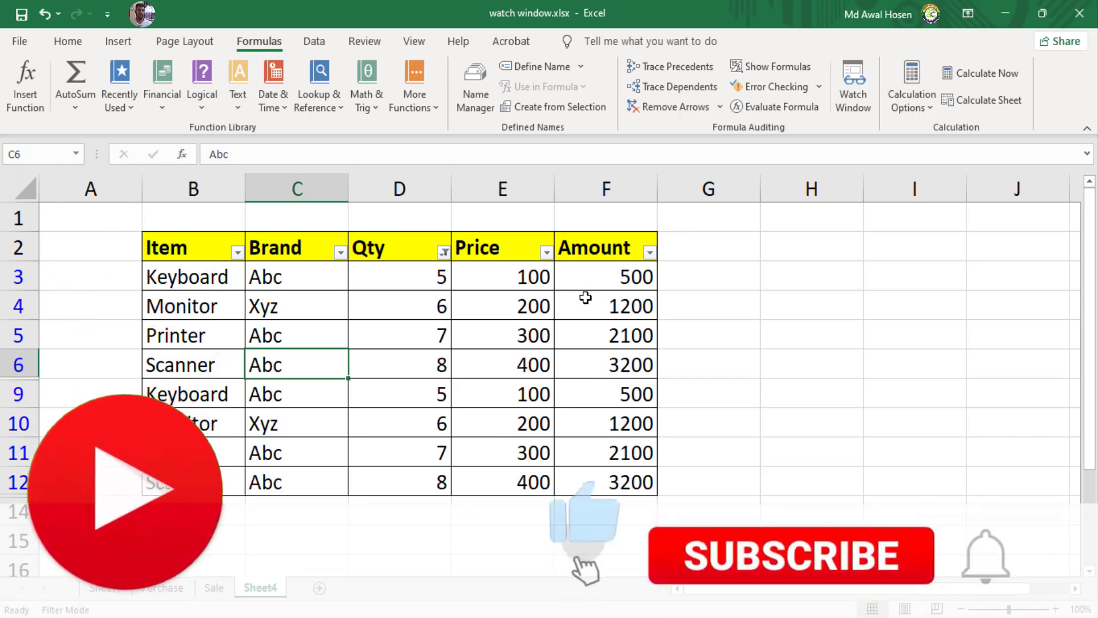
pyautogui.click(106, 591)
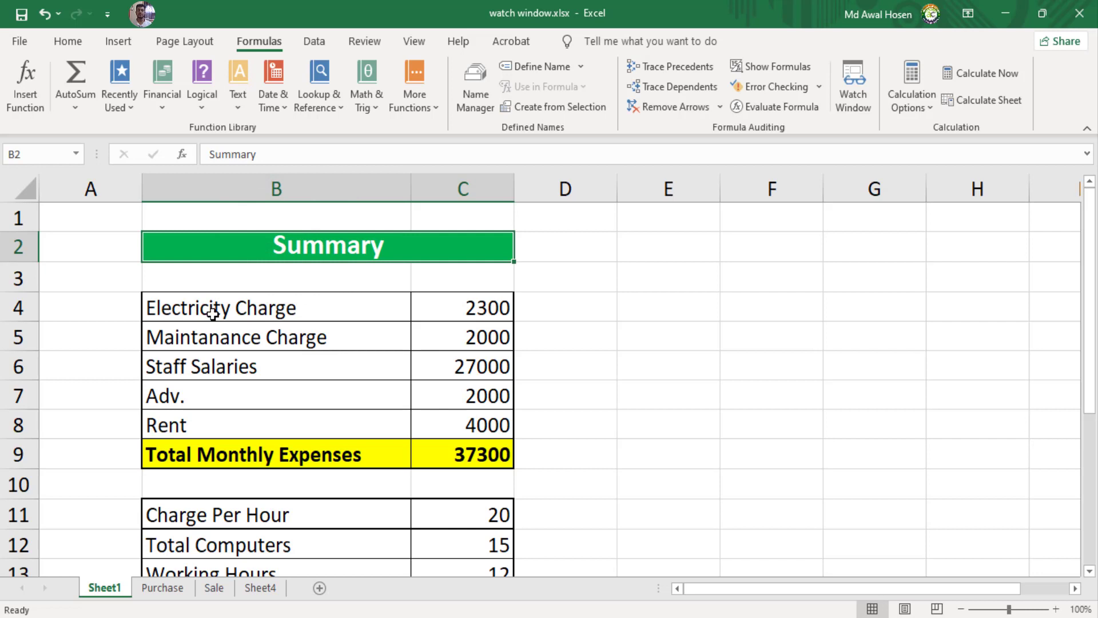
# Examine the expense items on Sheet1 and the formula behind Total Monthly Expenses.
pyautogui.moveTo(187, 308); pyautogui.dragTo(443, 423)
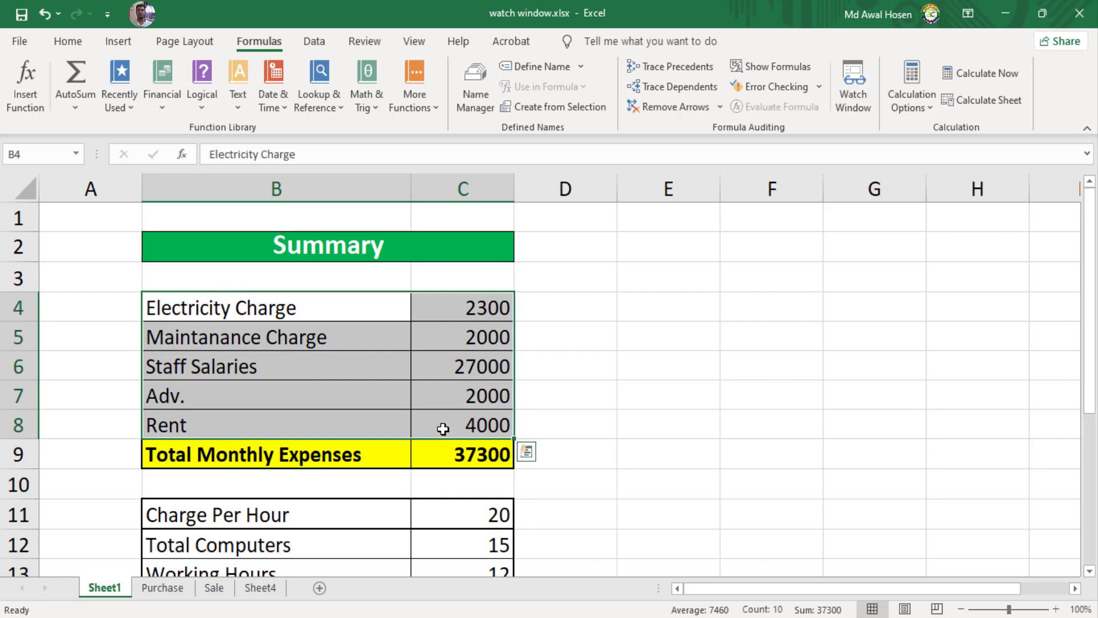
pyautogui.click(169, 309)
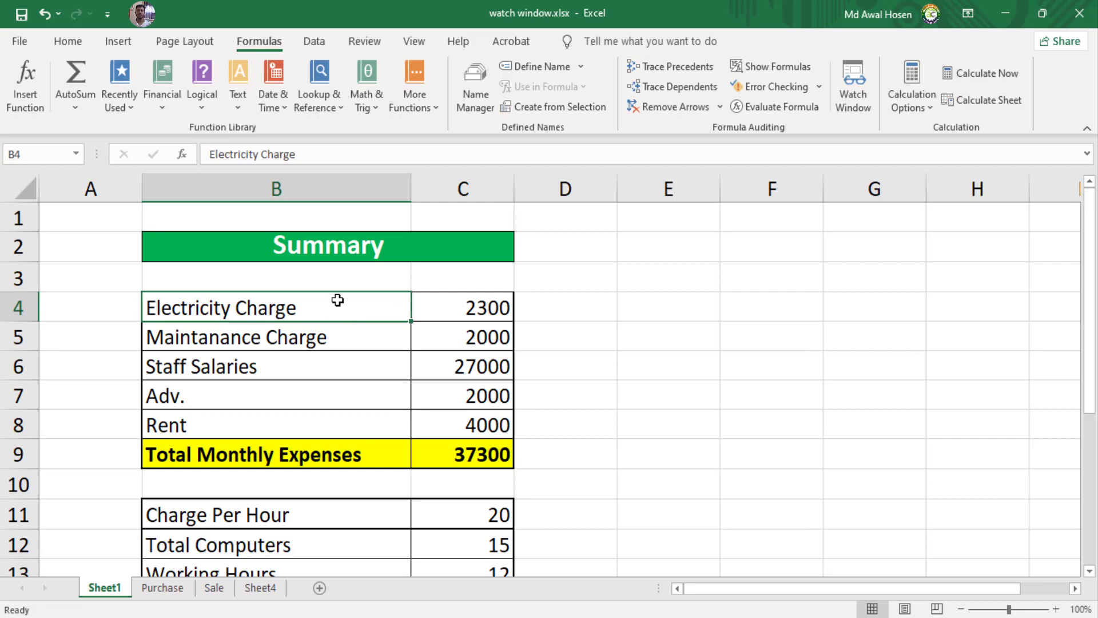
pyautogui.moveTo(276, 304); pyautogui.dragTo(439, 408)
pyautogui.click(269, 456)
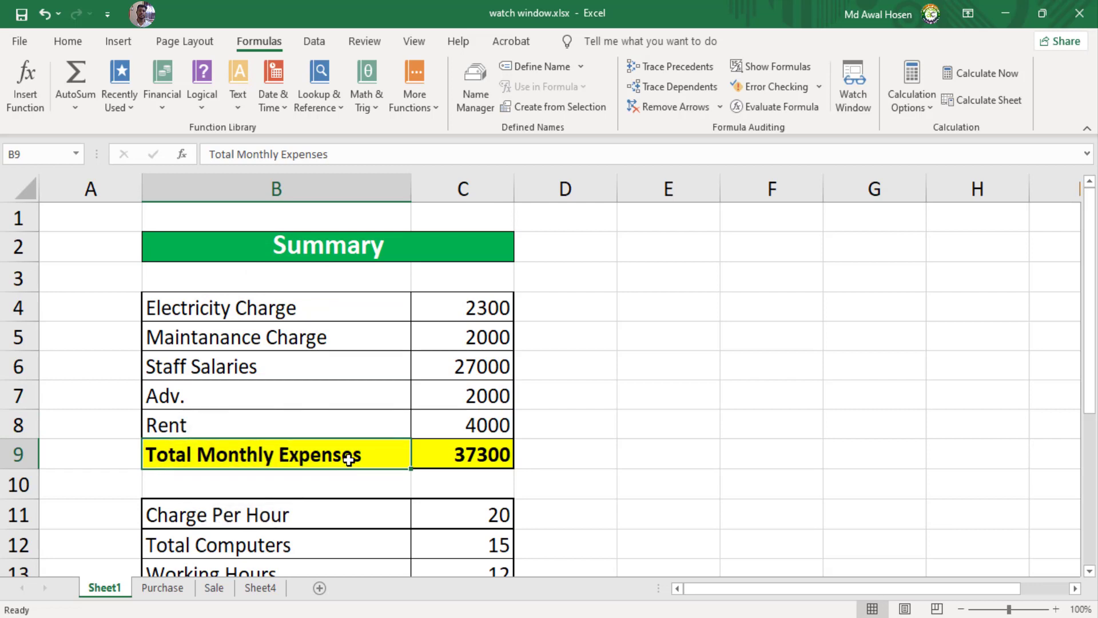
pyautogui.click(452, 458)
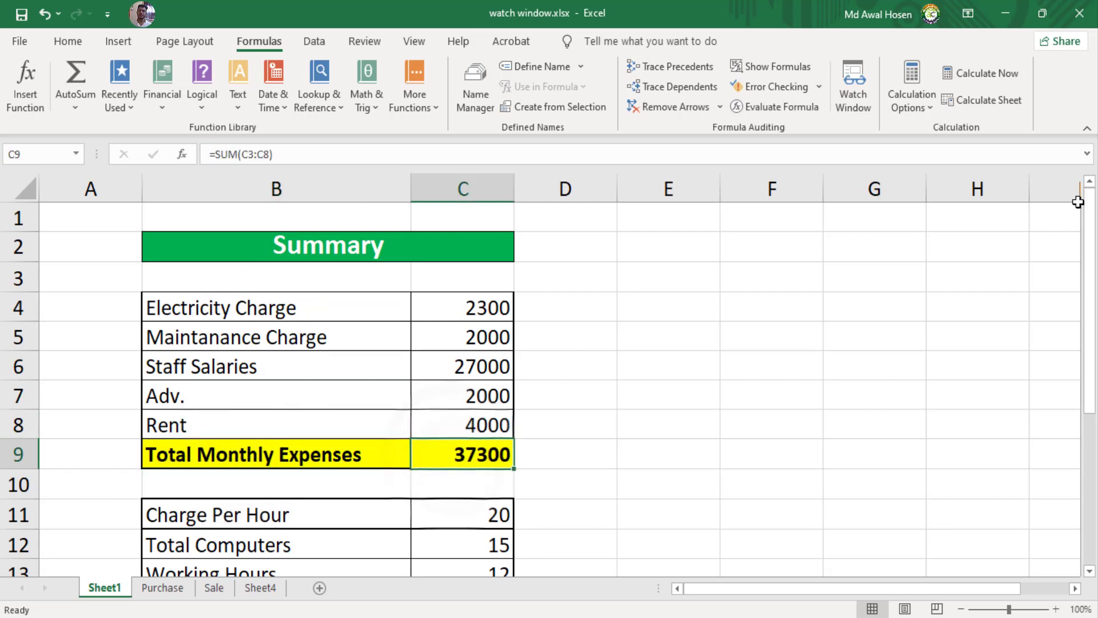
# Examine the hourly charge inputs, working days and the formulas behind 1 Day Earning, Monthly Earning and Profit / Loss.
pyautogui.moveTo(1090, 232); pyautogui.dragTo(1091, 384)
pyautogui.click(163, 286)
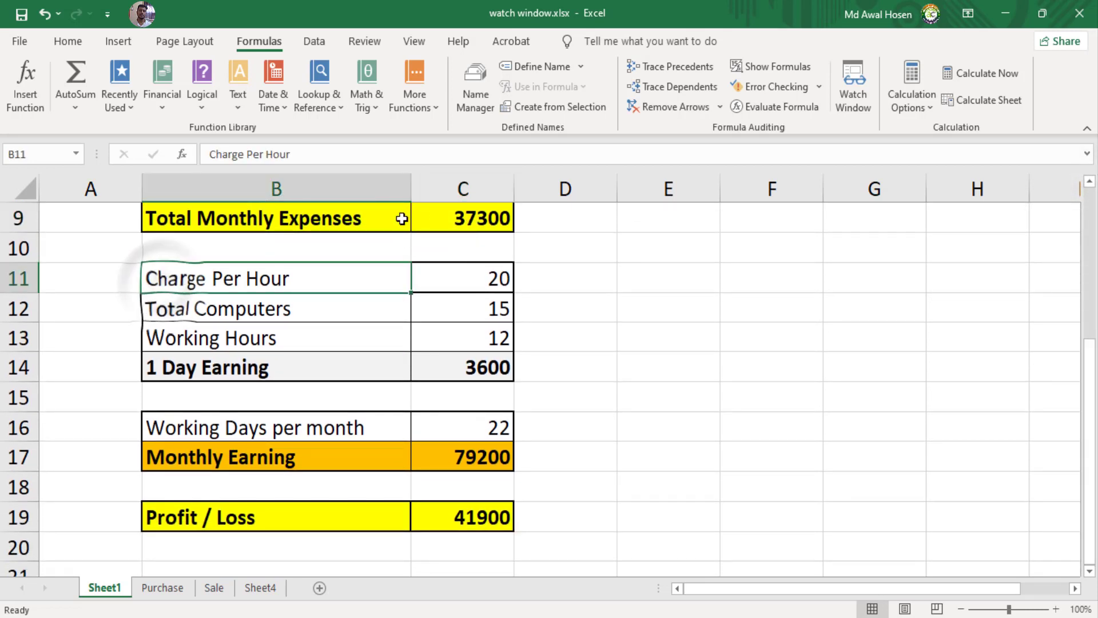
pyautogui.moveTo(240, 279); pyautogui.dragTo(458, 337)
pyautogui.click(157, 368)
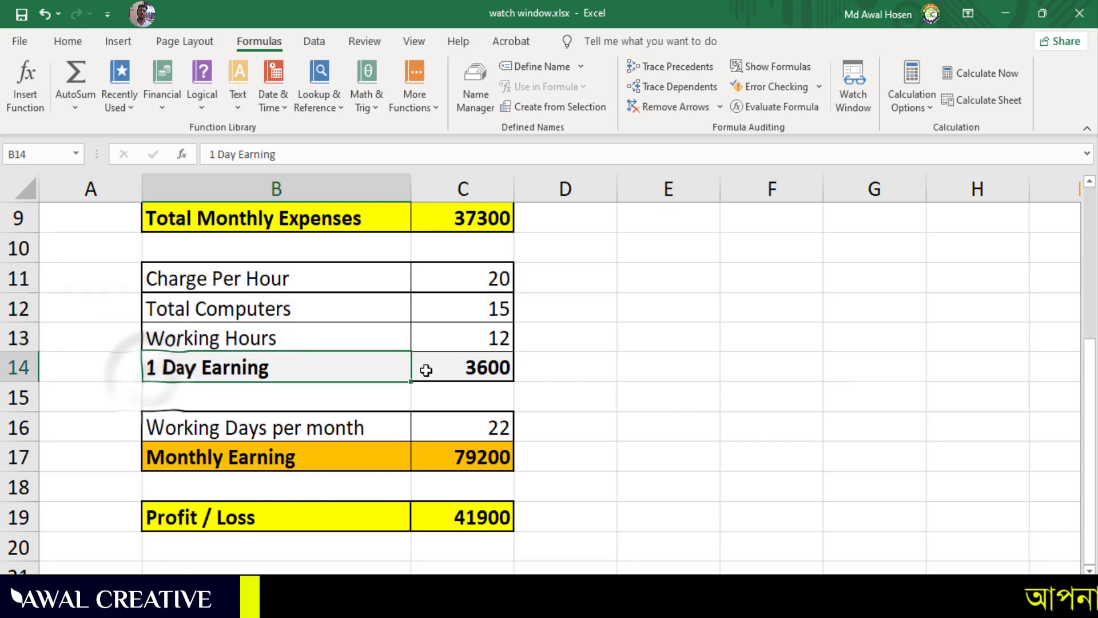
pyautogui.click(475, 367)
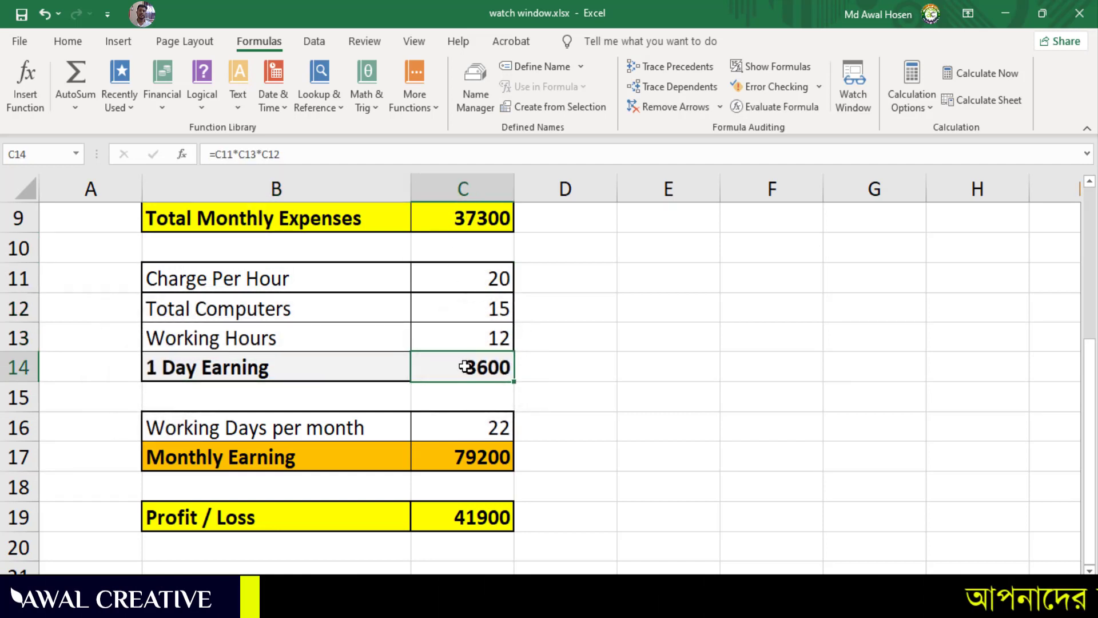
pyautogui.click(1089, 360)
pyautogui.click(205, 427)
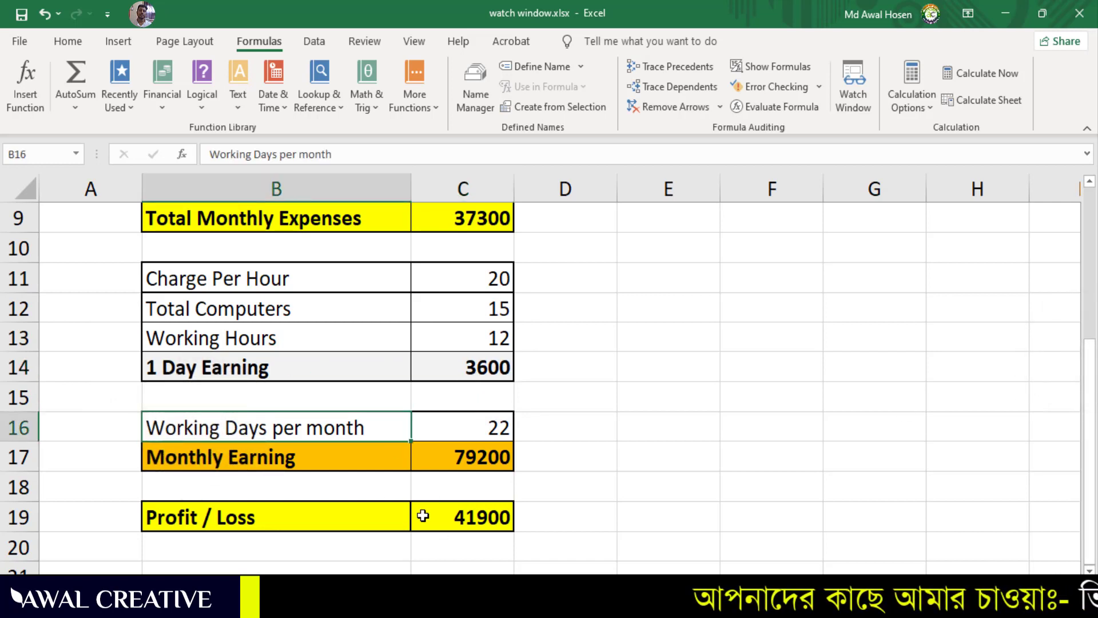
pyautogui.click(211, 458)
pyautogui.click(477, 458)
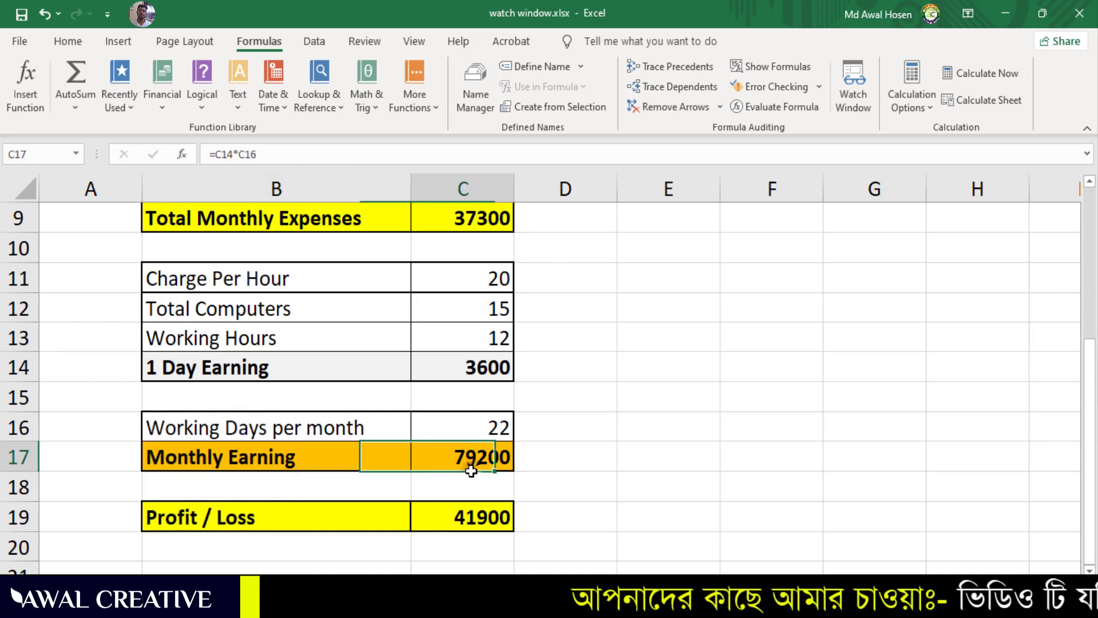
pyautogui.click(222, 521)
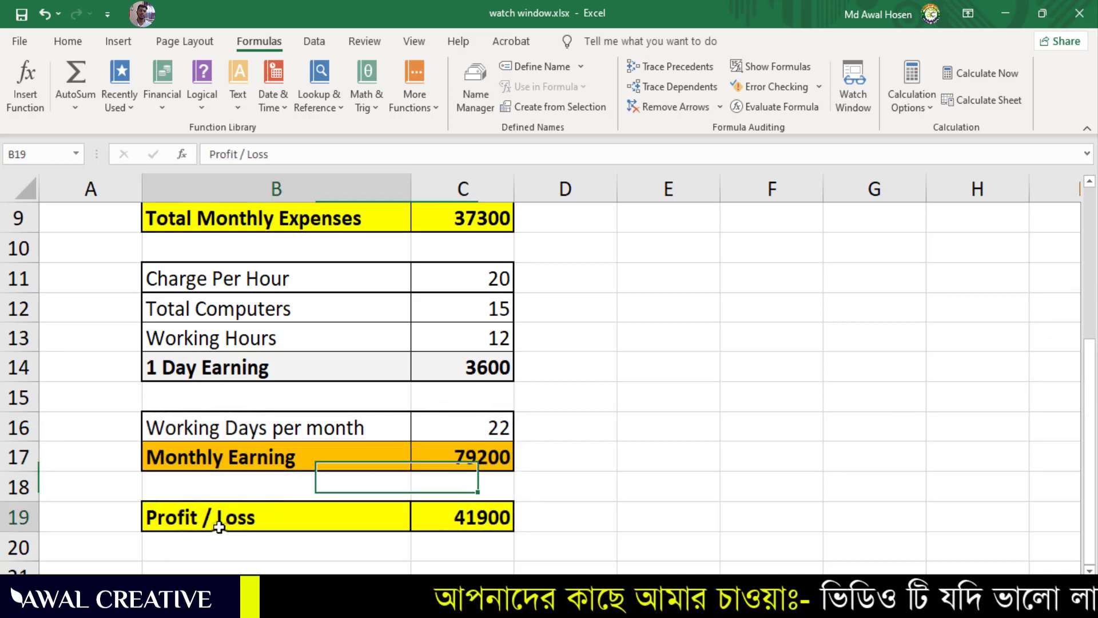
pyautogui.click(474, 518)
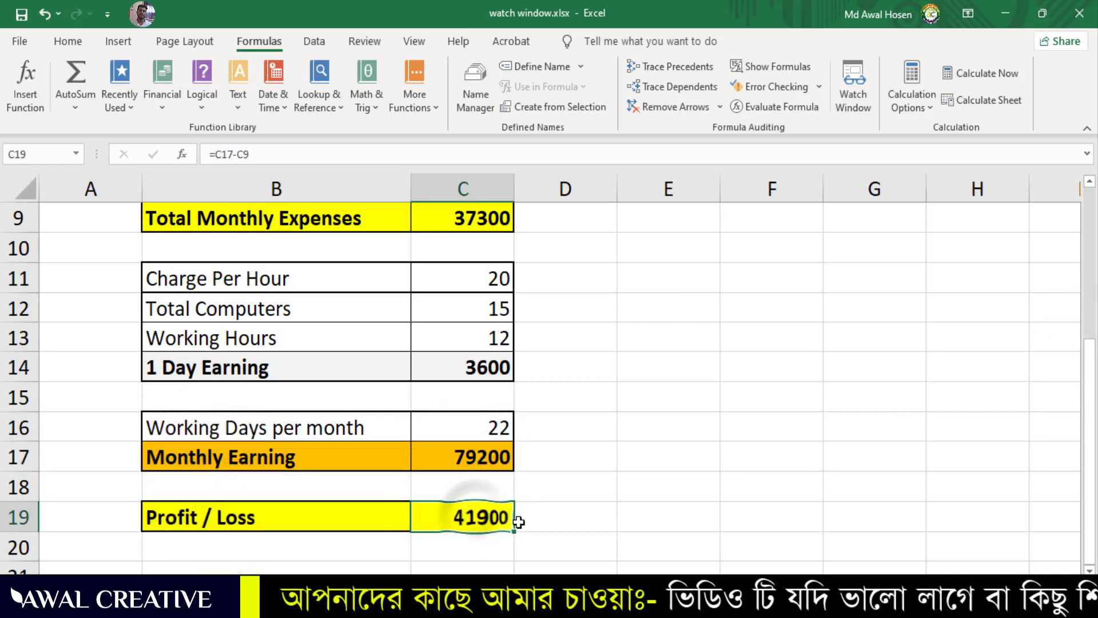
# Review the maintenance charge, Total Monthly Expenses, Monthly Earning and Profit / Loss cells across the upper and lower parts of the Summary.
pyautogui.moveTo(1090, 455); pyautogui.dragTo(1084, 297)
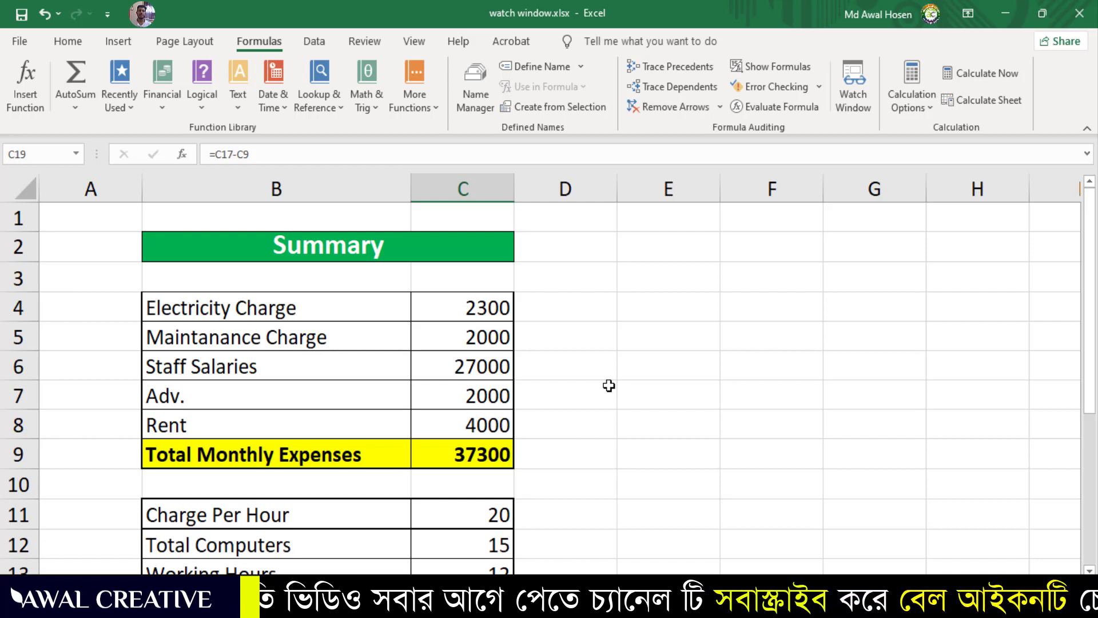
pyautogui.click(493, 338)
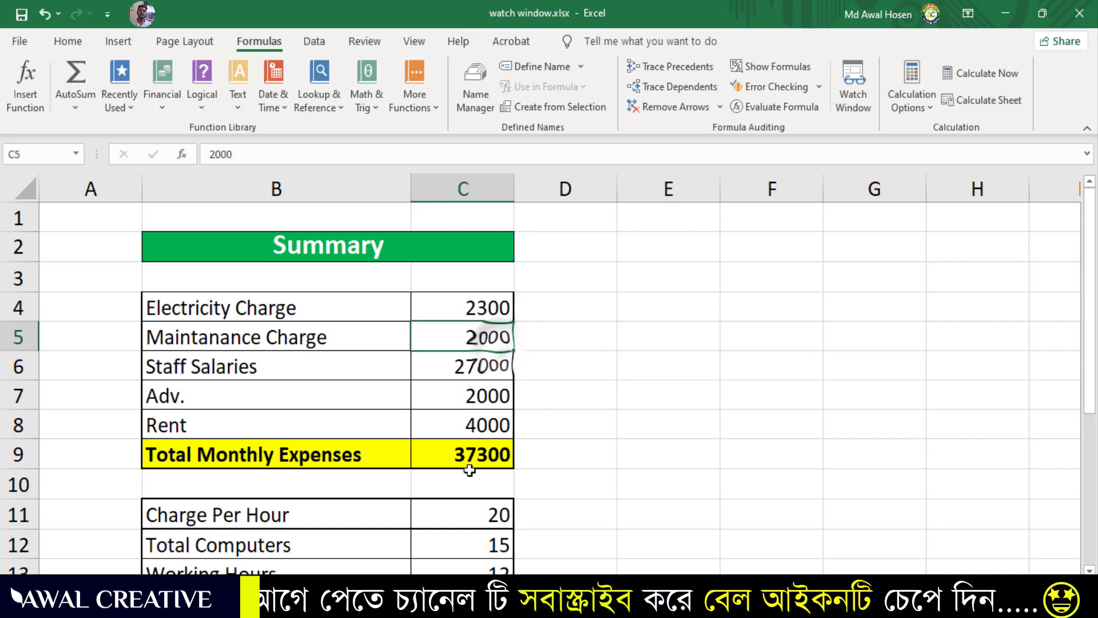
pyautogui.click(465, 474)
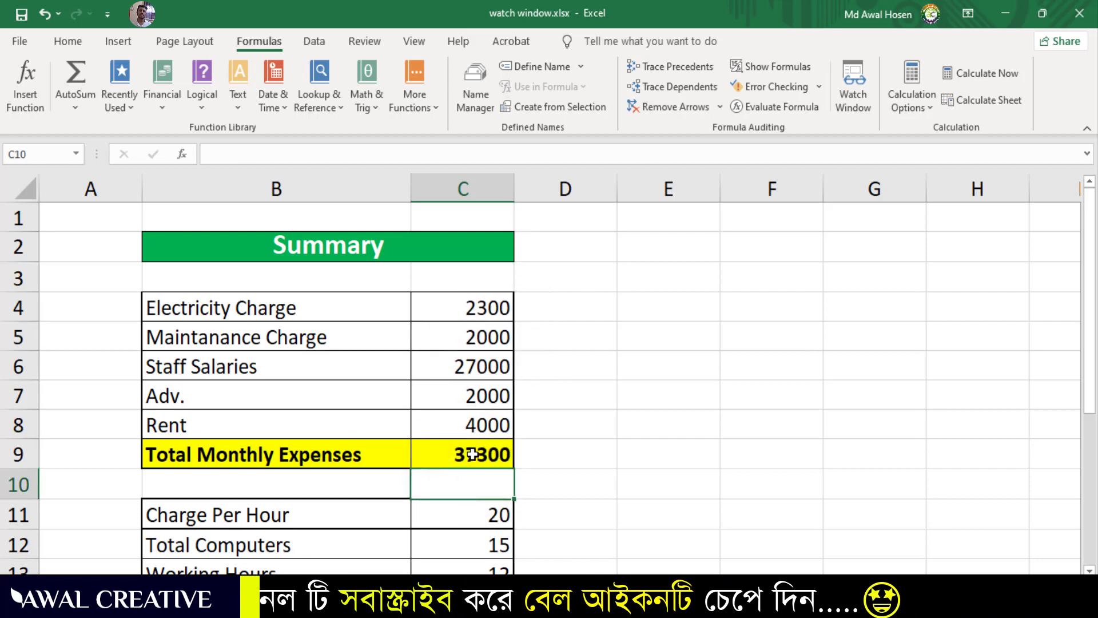
pyautogui.click(471, 455)
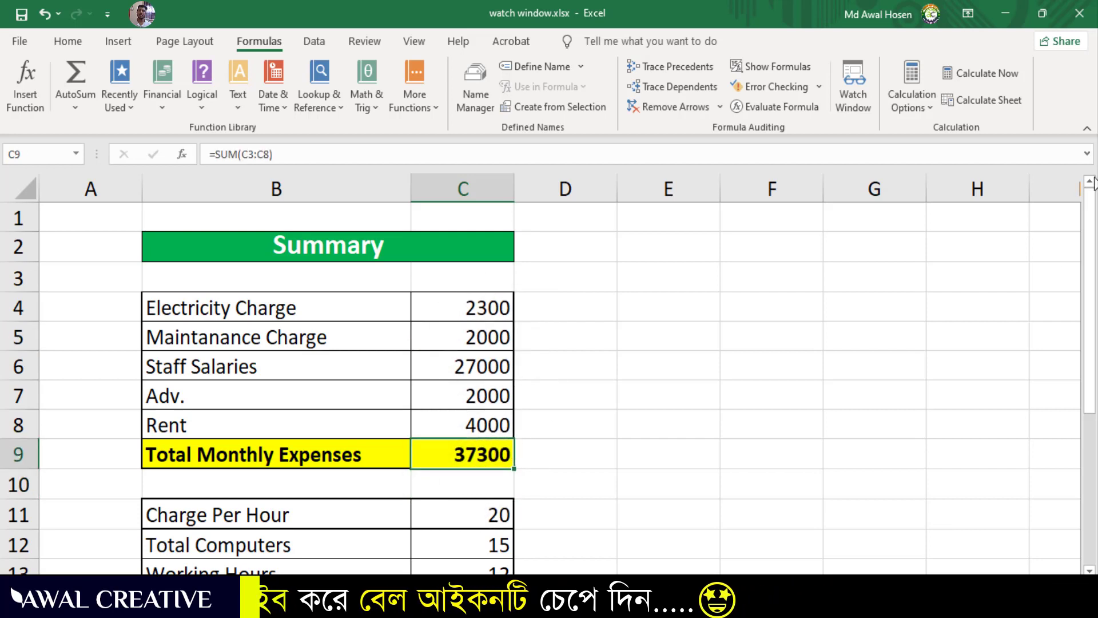
pyautogui.moveTo(1092, 182); pyautogui.dragTo(1095, 514)
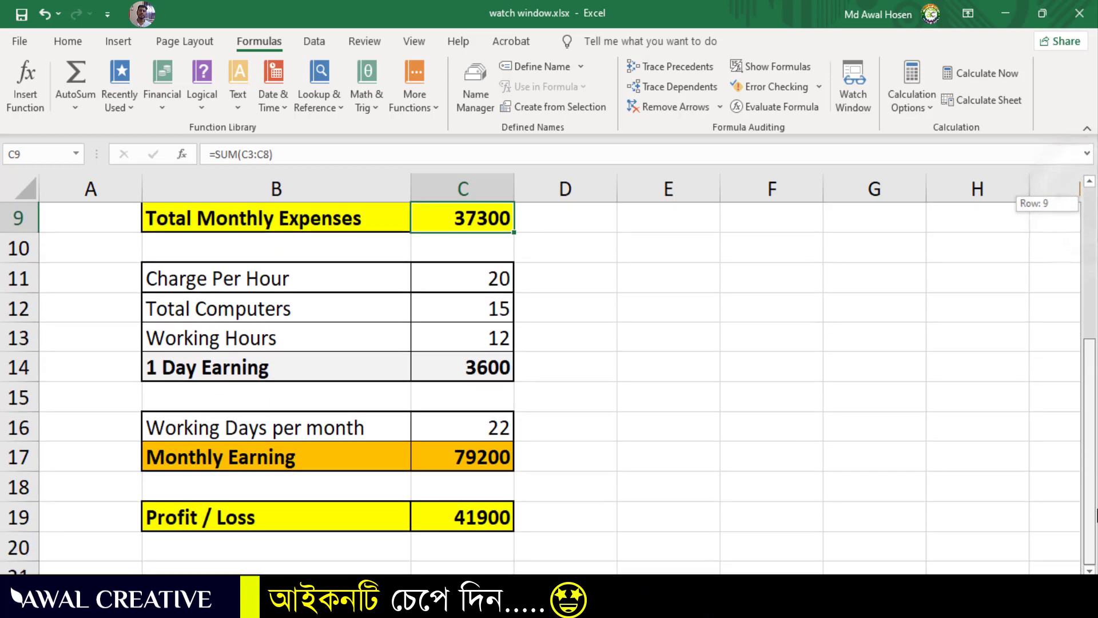
pyautogui.click(449, 517)
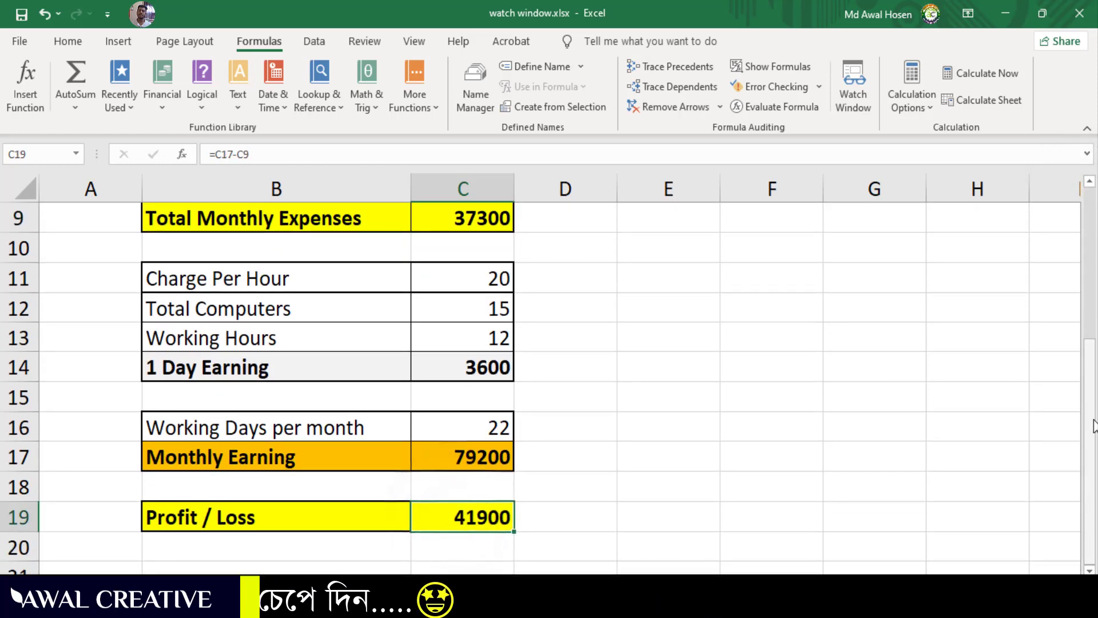
pyautogui.moveTo(1092, 426); pyautogui.dragTo(1092, 417)
pyautogui.click(466, 454)
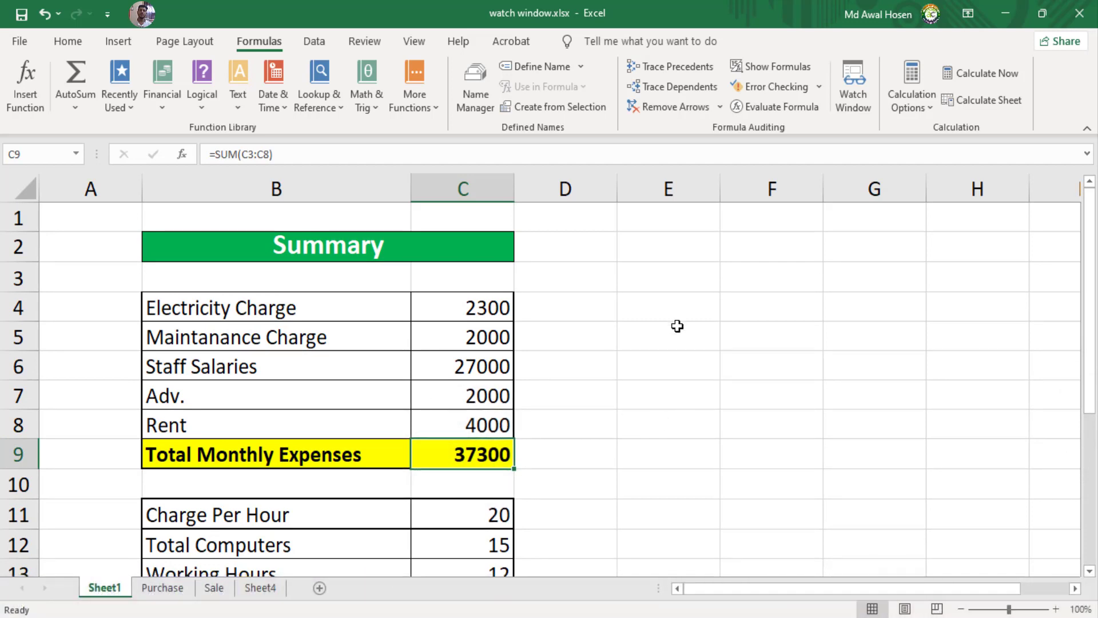
pyautogui.click(650, 250)
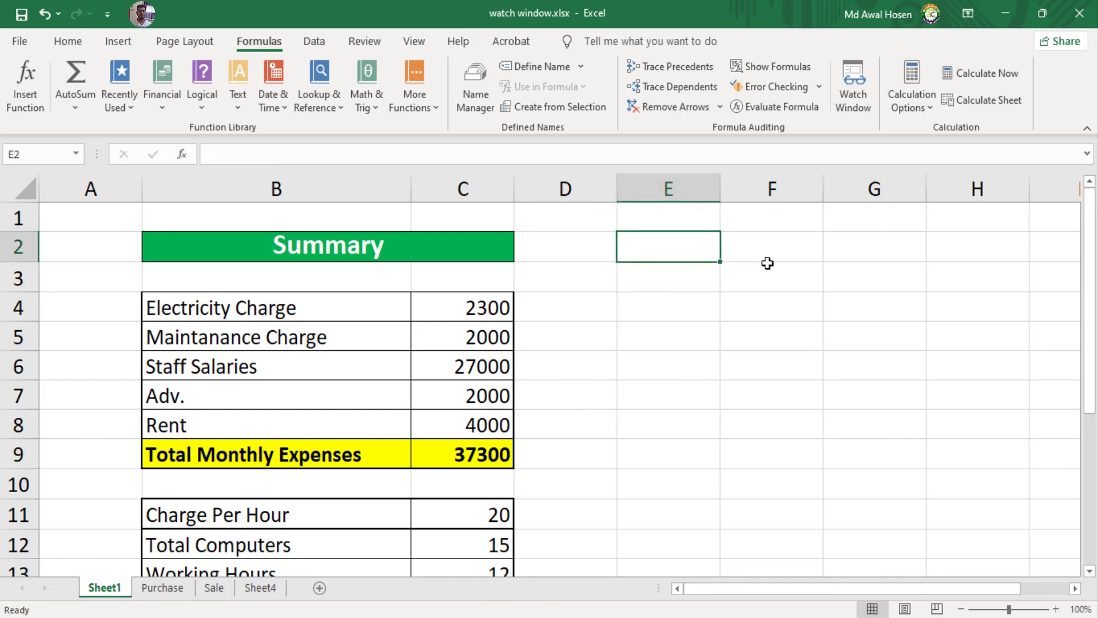
pyautogui.click(475, 453)
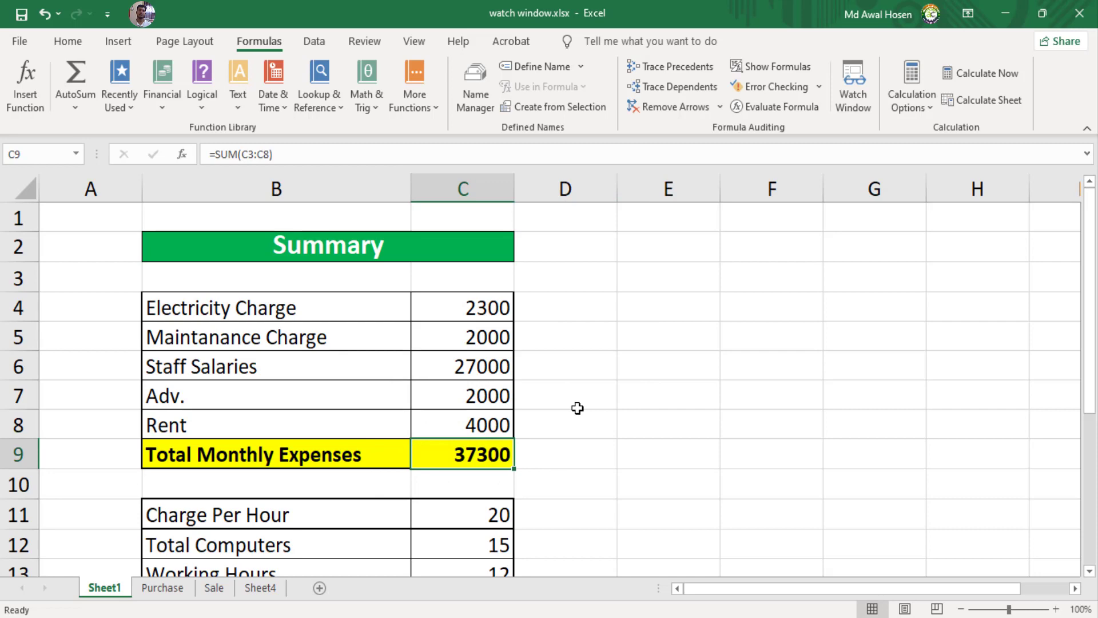
pyautogui.moveTo(1088, 226); pyautogui.dragTo(1092, 274)
pyautogui.click(468, 458)
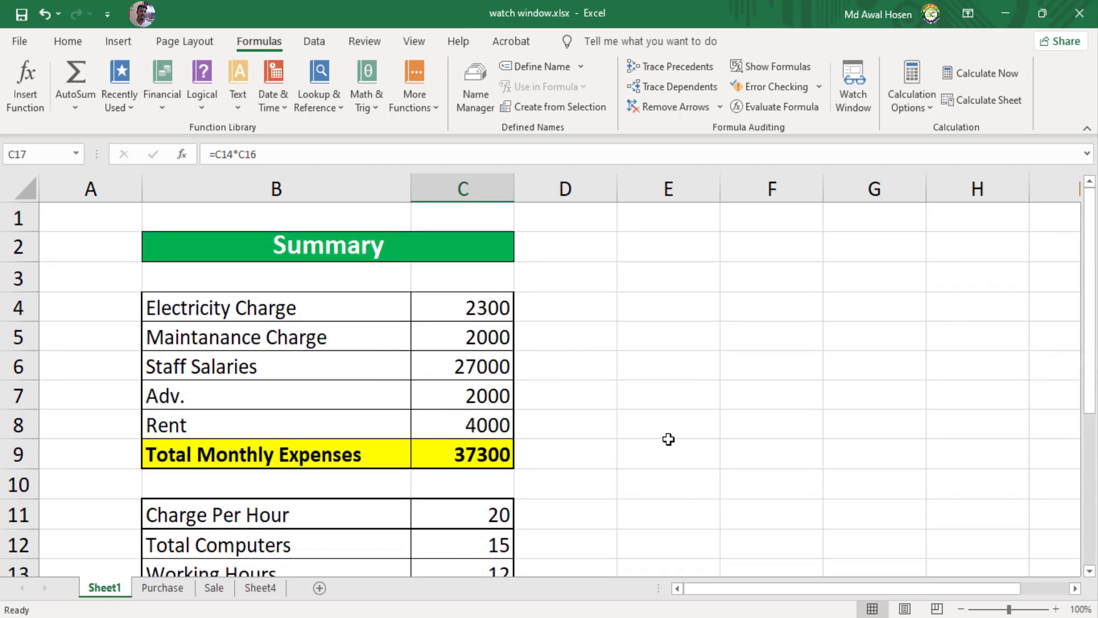
pyautogui.moveTo(1089, 237); pyautogui.dragTo(1091, 246)
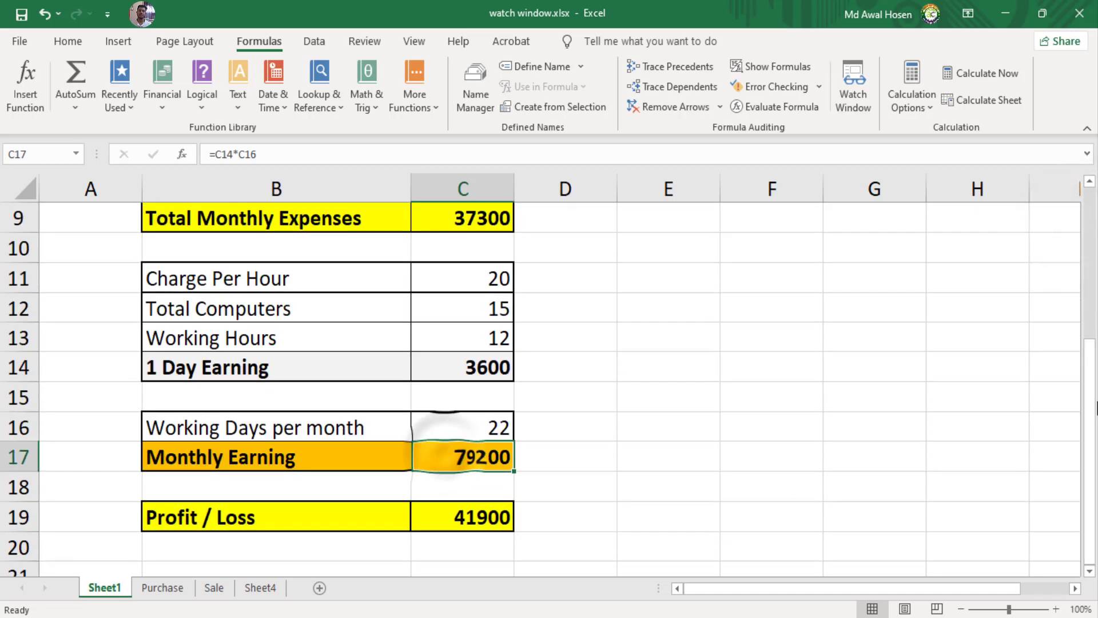
pyautogui.moveTo(1093, 434); pyautogui.dragTo(1092, 433)
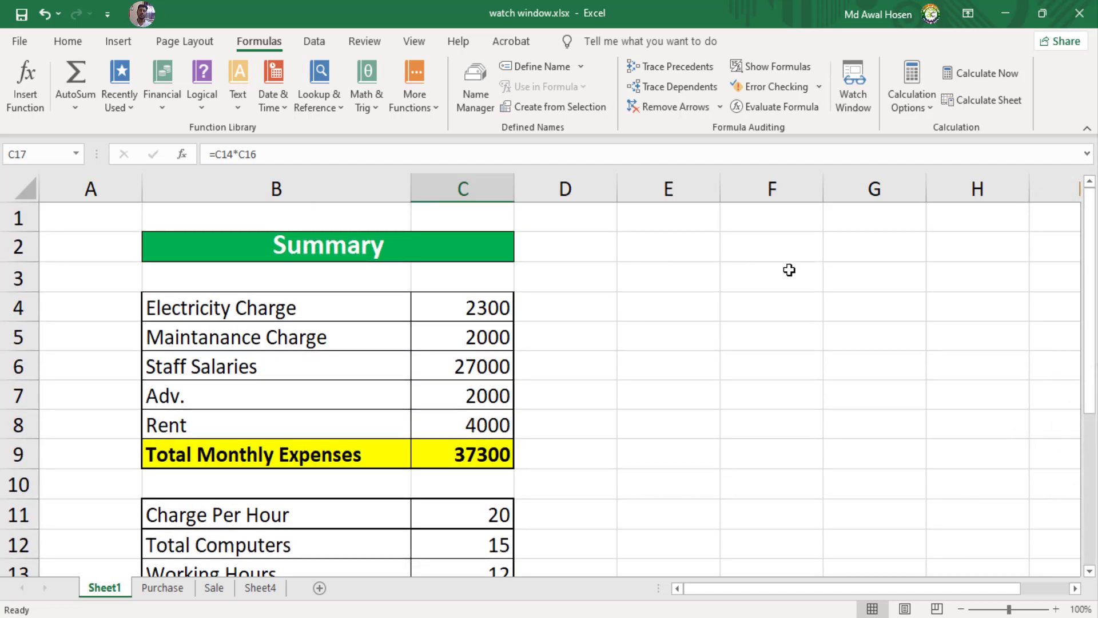
# Open the Watch Window beside the Summary table and delete the existing Purchase and Sale watches on cell C11.
pyautogui.click(856, 81)
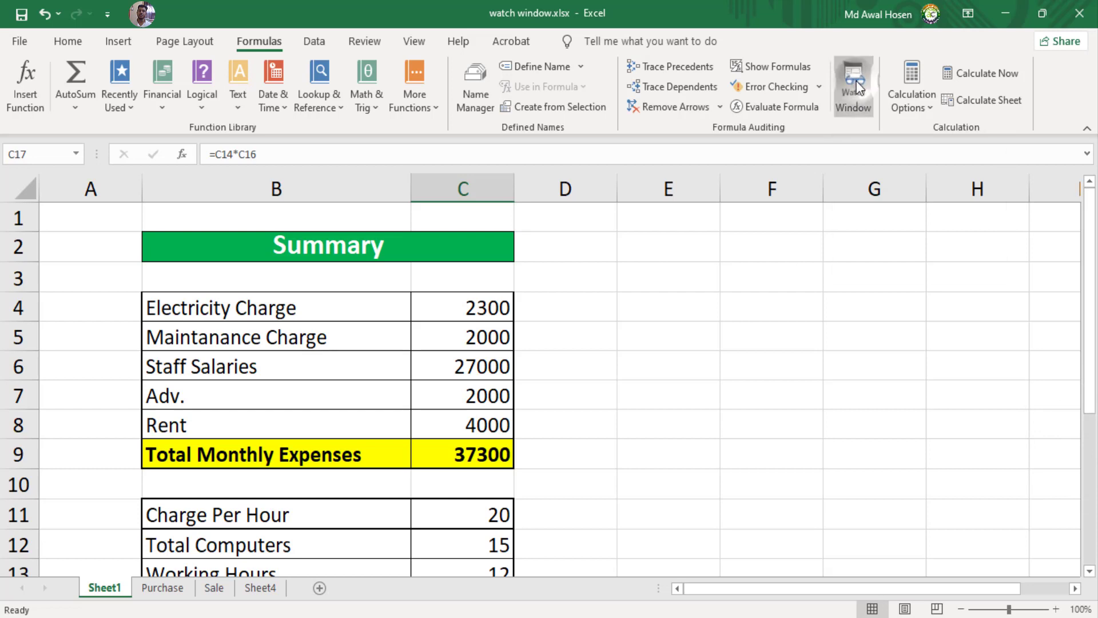
pyautogui.moveTo(790, 401); pyautogui.dragTo(755, 232)
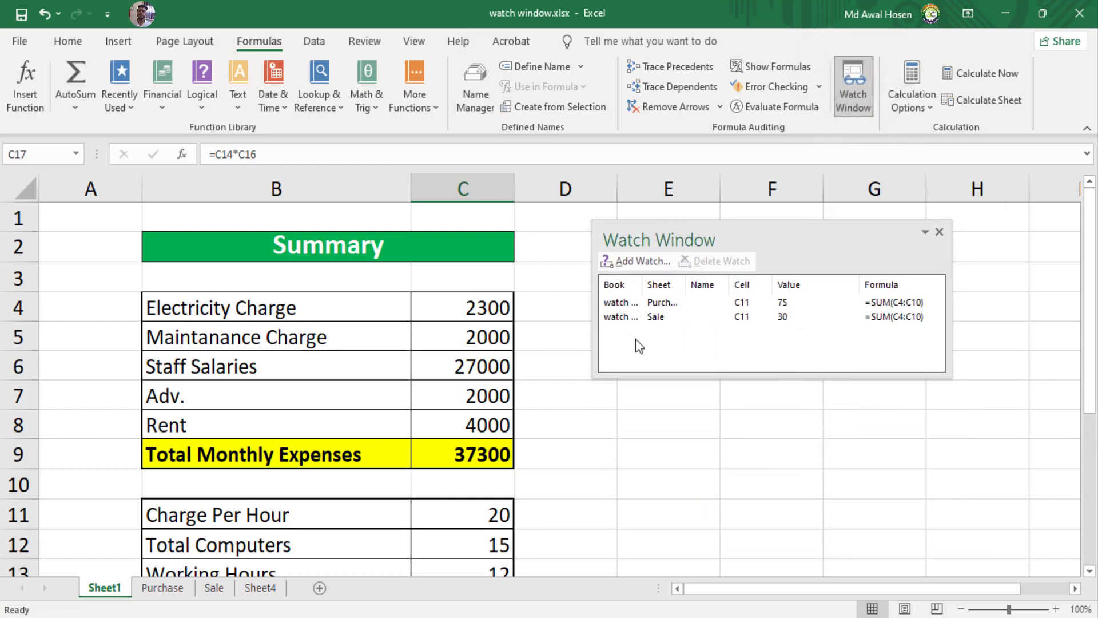
pyautogui.click(635, 316)
pyautogui.keyDown('shift'); pyautogui.click(634, 302); pyautogui.keyUp('shift')
pyautogui.click(707, 262)
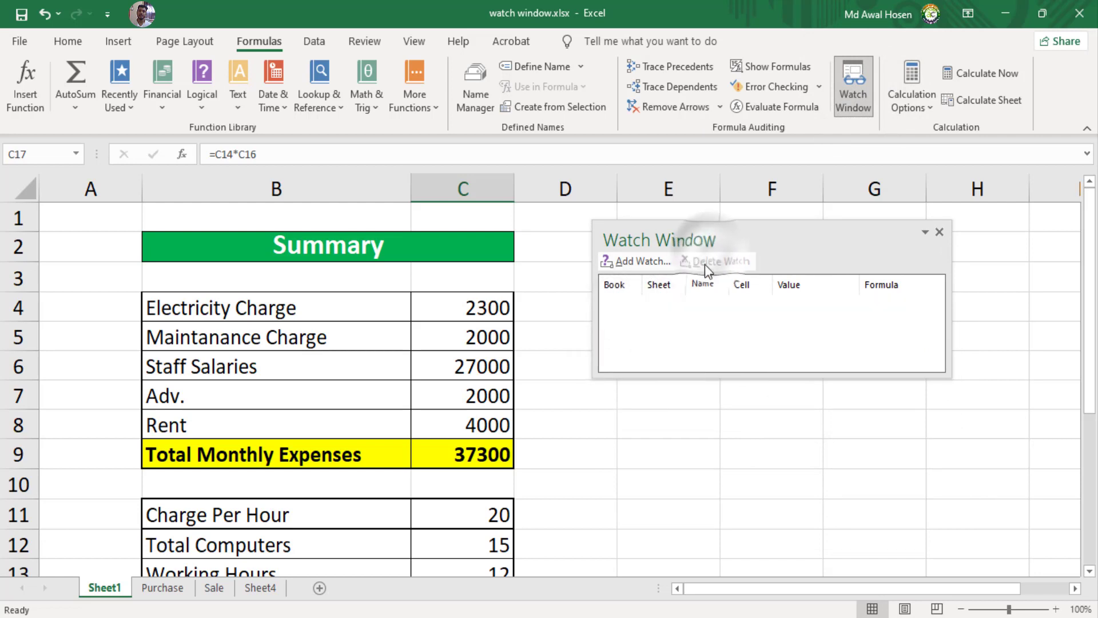
pyautogui.moveTo(766, 238); pyautogui.dragTo(742, 229)
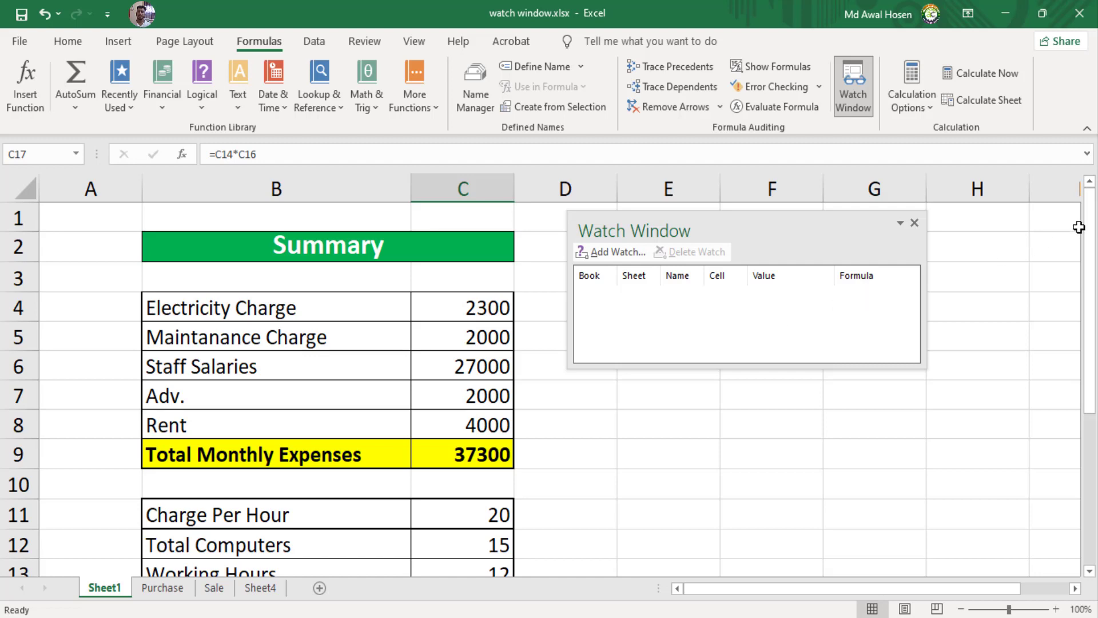
# Add a watch on the Monthly Earning cell C17 of Sheet1 and check its entry in the Watch Window.
pyautogui.moveTo(1089, 229); pyautogui.dragTo(1089, 380)
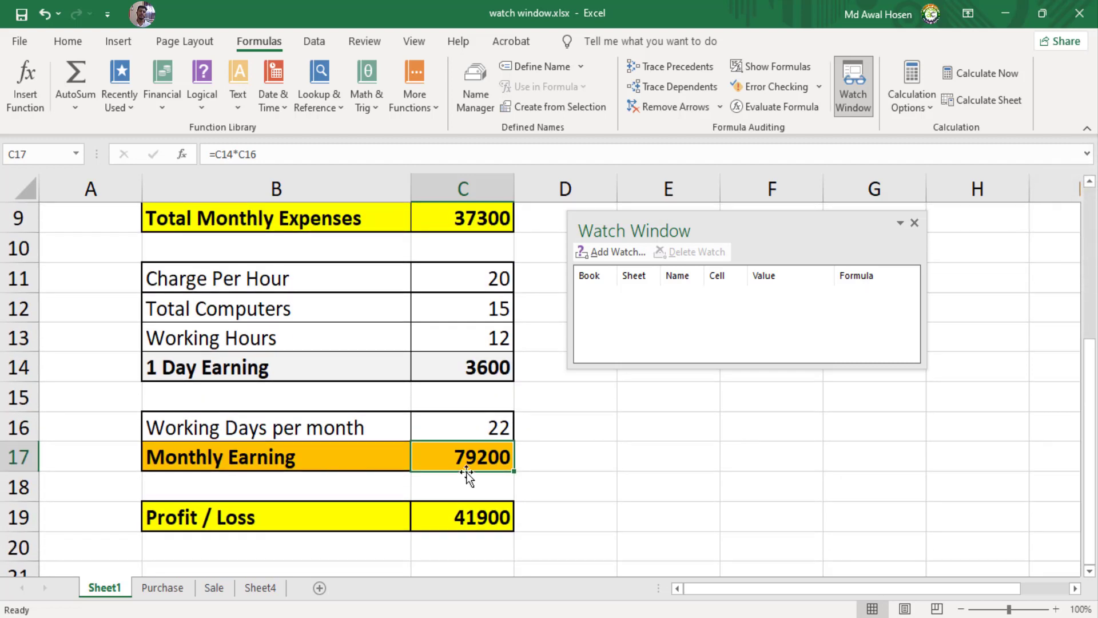
pyautogui.click(617, 250)
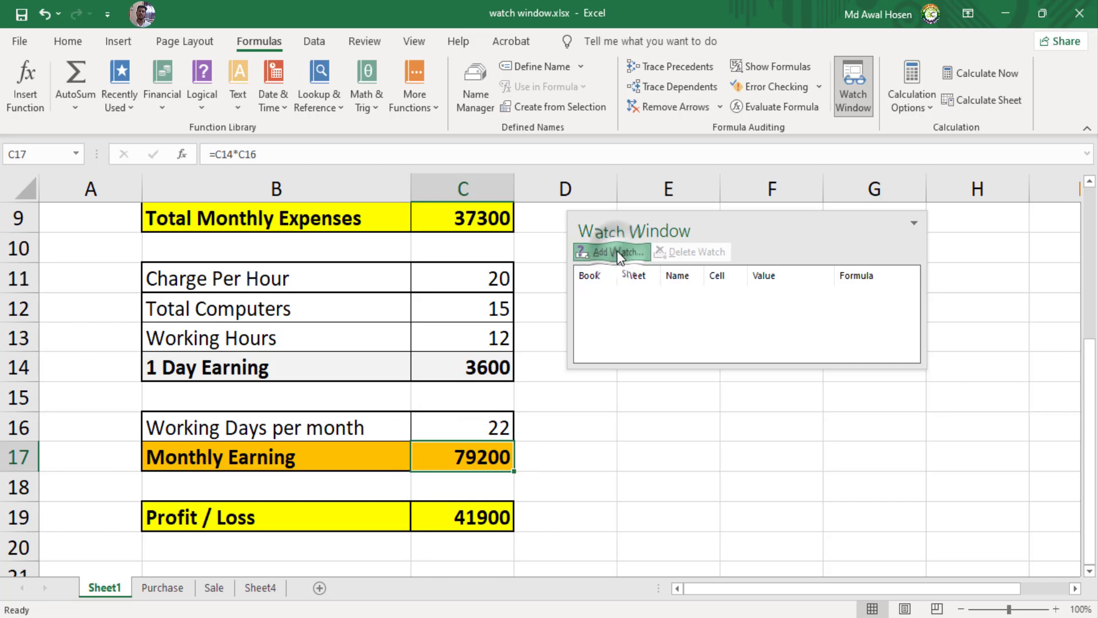
pyautogui.moveTo(417, 260); pyautogui.dragTo(570, 229)
pyautogui.click(460, 463)
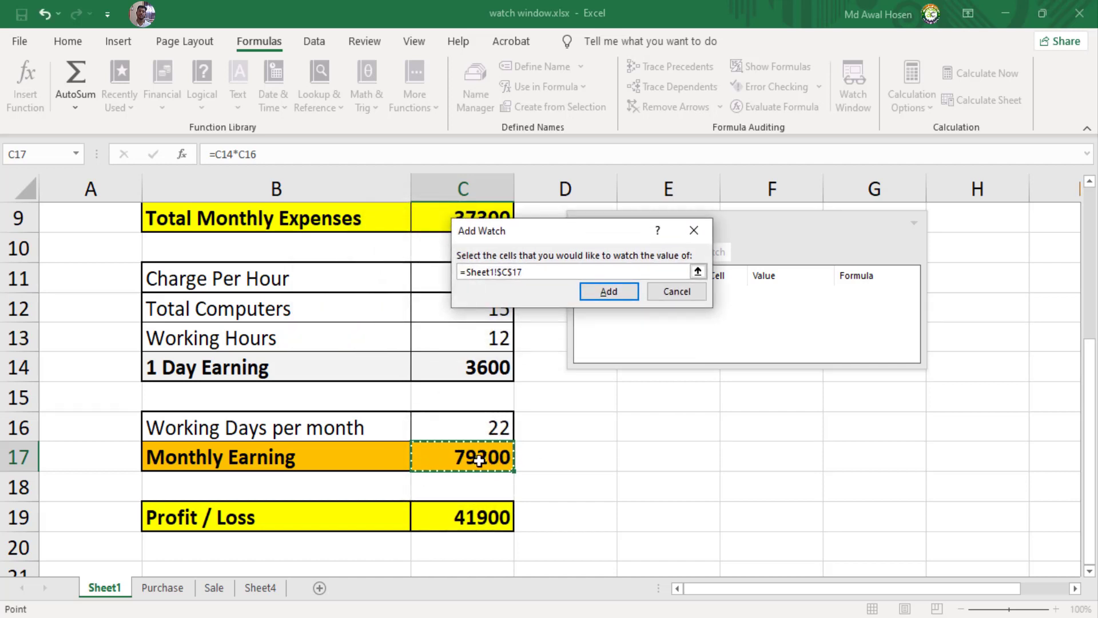
pyautogui.click(601, 293)
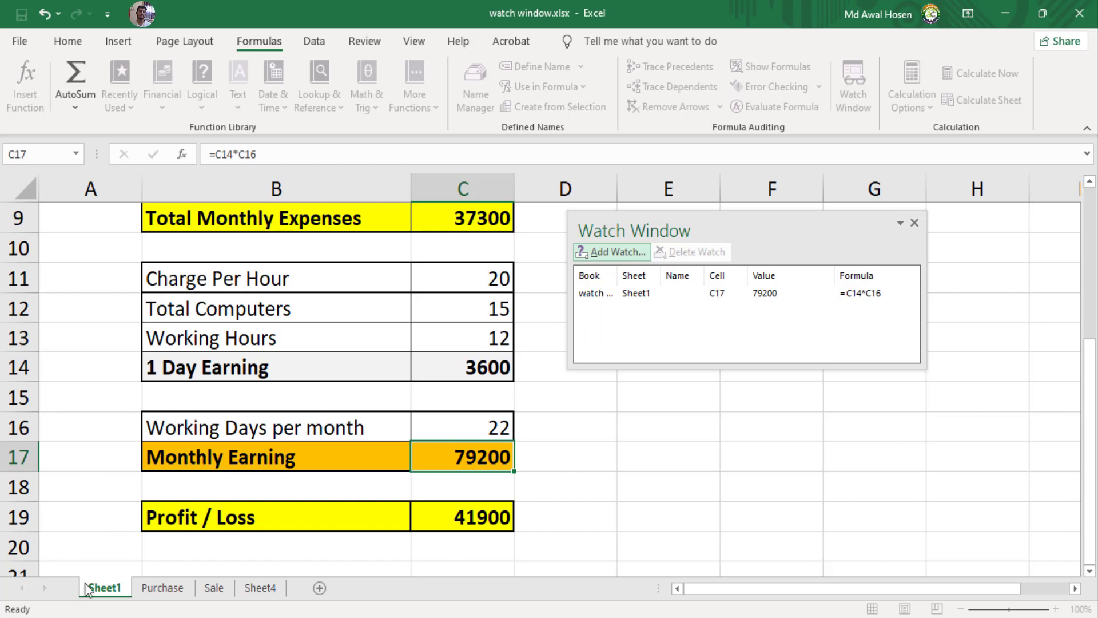
pyautogui.click(634, 294)
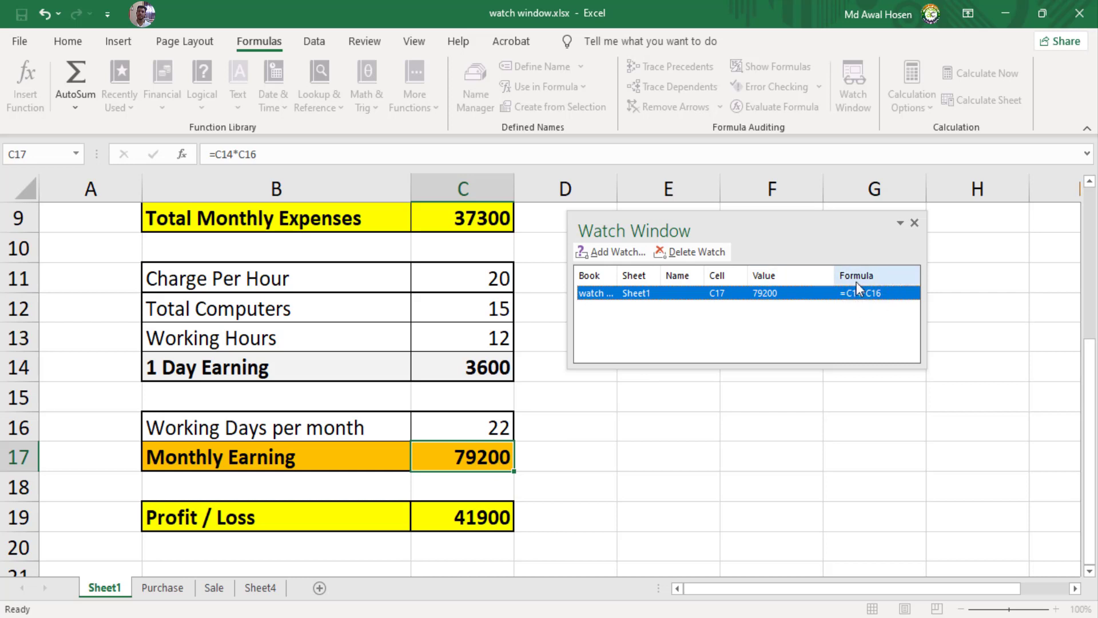
# Set Charge Per Hour in cell C11 to 30.
pyautogui.moveTo(1092, 467); pyautogui.dragTo(1092, 457)
pyautogui.click(486, 370)
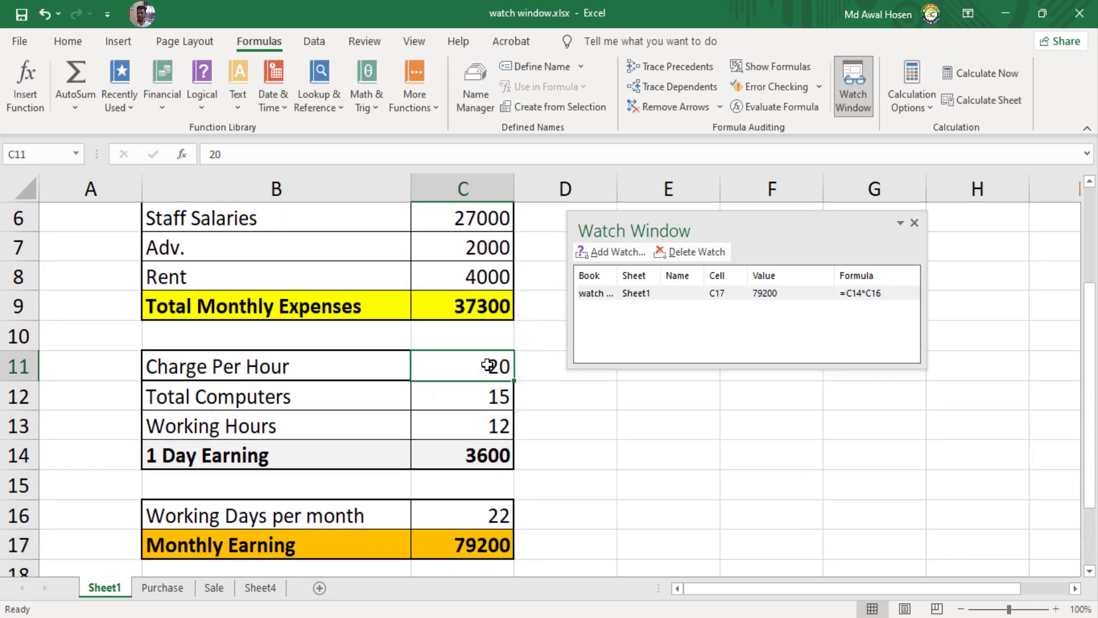
pyautogui.write('30')
pyautogui.press('Return')
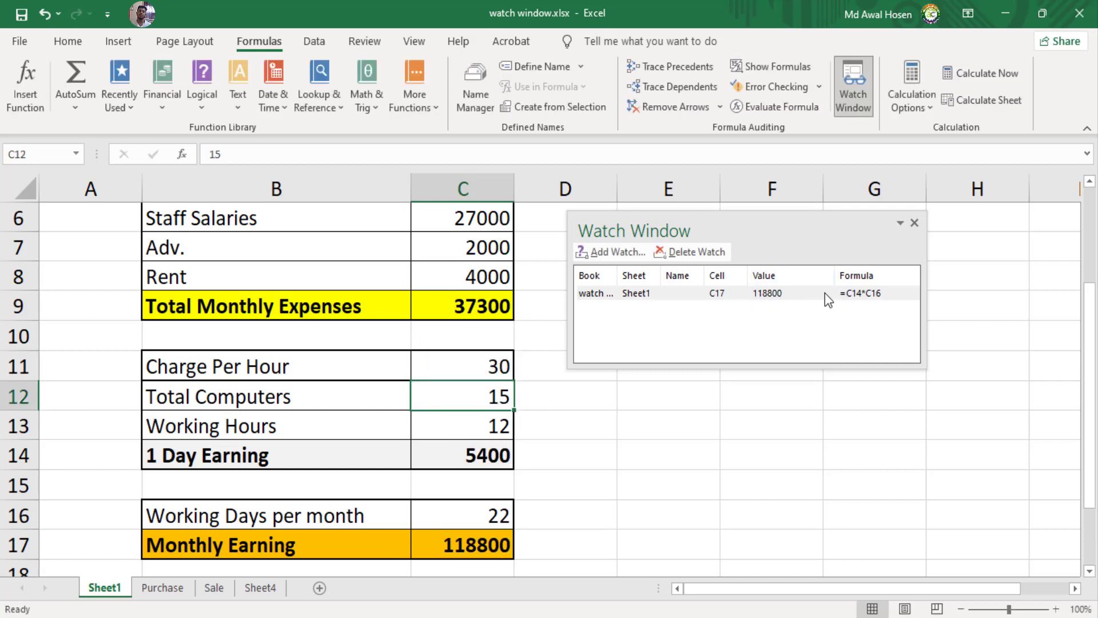
# Set Charge Per Hour in cell C11 to 50 and compare the watched value with Monthly Earning and Profit / Loss.
pyautogui.moveTo(1095, 297)
pyautogui.mouseDown()
pyautogui.moveTo(1095, 286)
pyautogui.moveTo(1095, 309)
pyautogui.mouseUp()
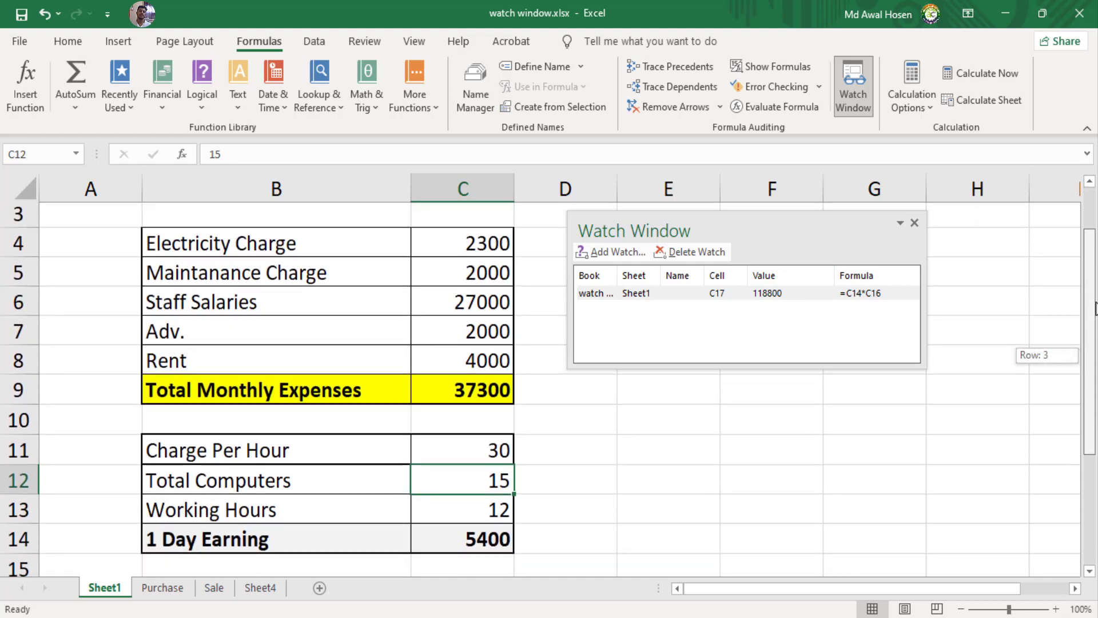
pyautogui.click(501, 455)
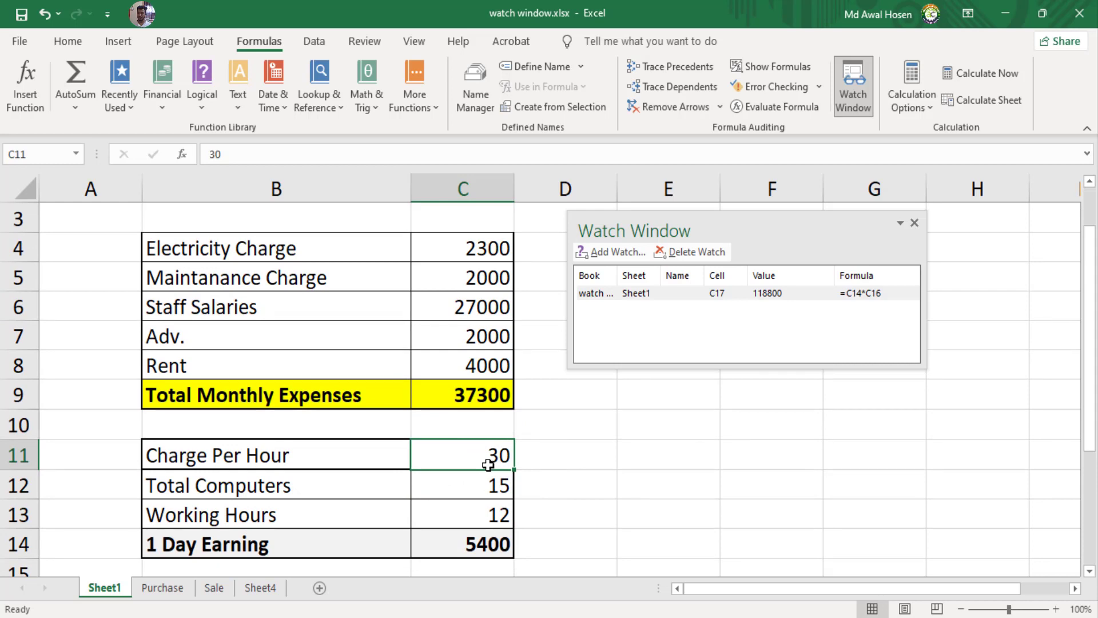
pyautogui.write('50')
pyautogui.press('Return')
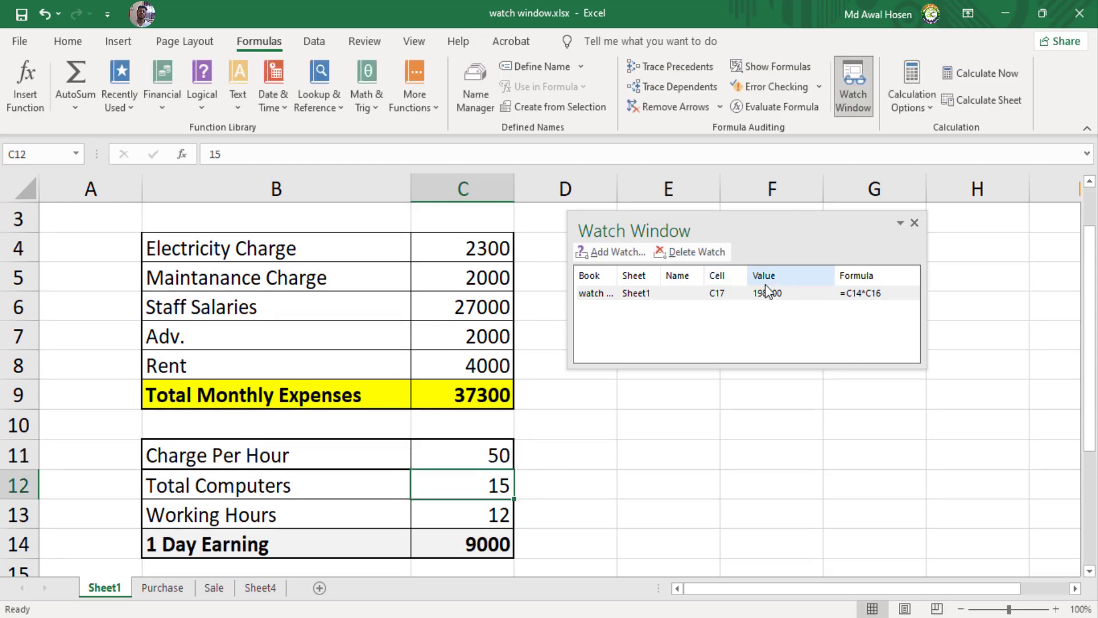
pyautogui.moveTo(1093, 247); pyautogui.dragTo(1094, 380)
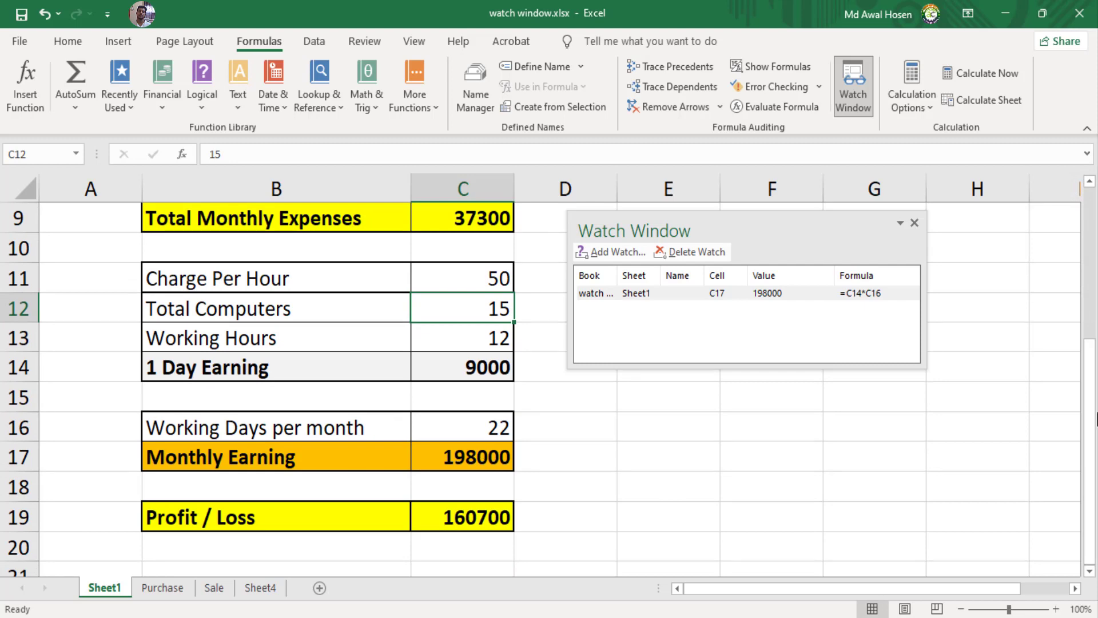
pyautogui.moveTo(1093, 418); pyautogui.dragTo(1093, 343)
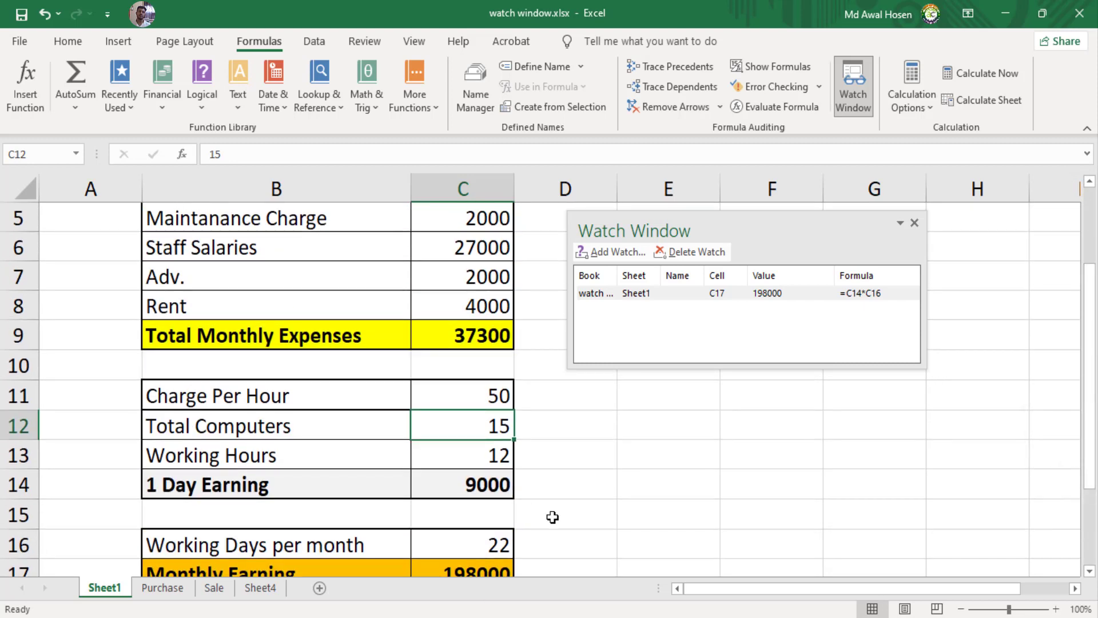
pyautogui.moveTo(1092, 409); pyautogui.dragTo(1071, 252)
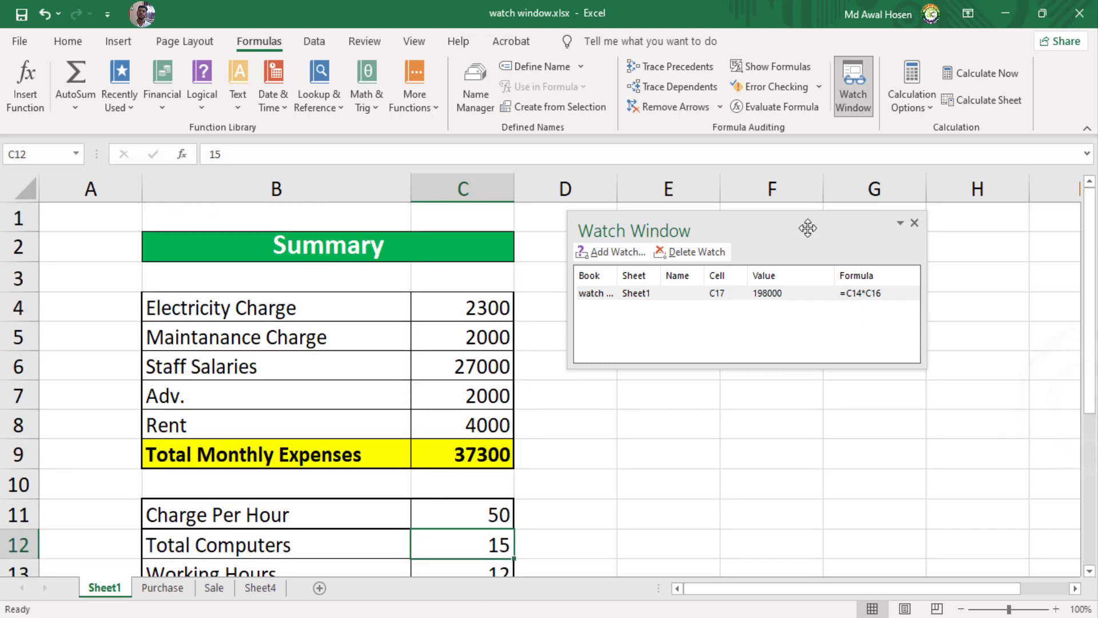
# Reopen the Watch Window and dock it above the formula bar.
pyautogui.moveTo(807, 228); pyautogui.dragTo(821, 273)
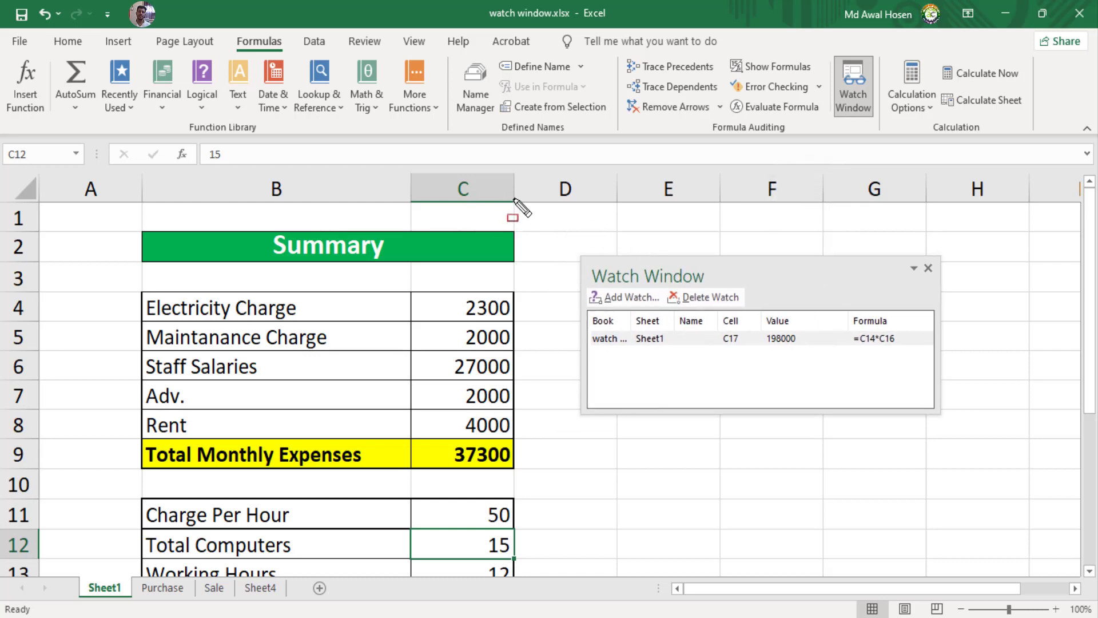
pyautogui.moveTo(521, 206)
pyautogui.mouseDown()
pyautogui.moveTo(1018, 369)
pyautogui.moveTo(1073, 568)
pyautogui.mouseUp()
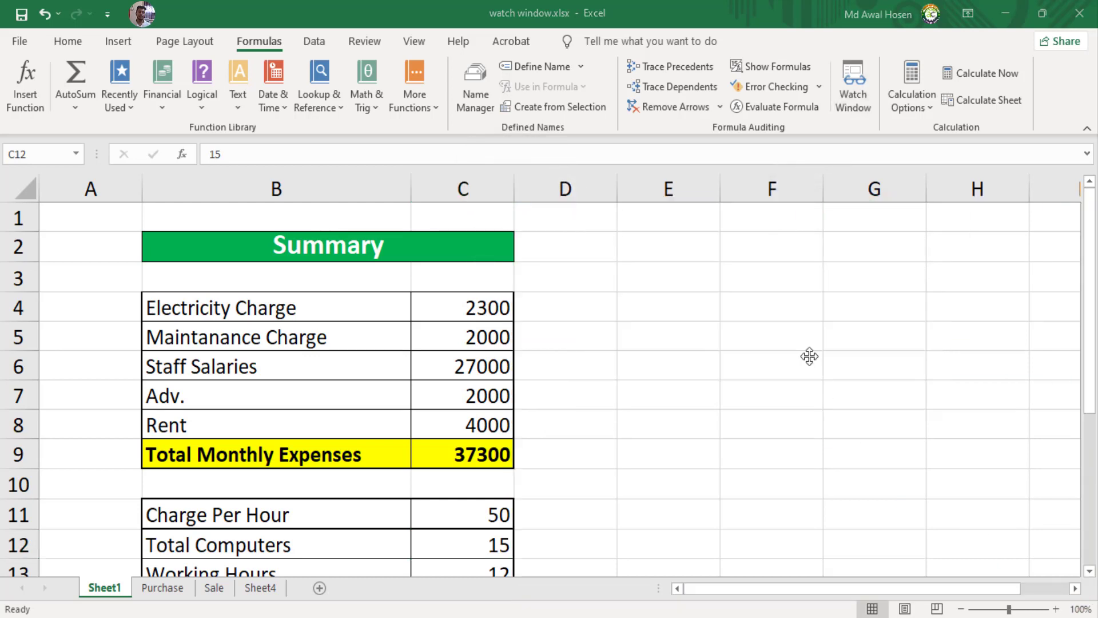
pyautogui.click(838, 78)
pyautogui.moveTo(735, 264); pyautogui.dragTo(759, 266)
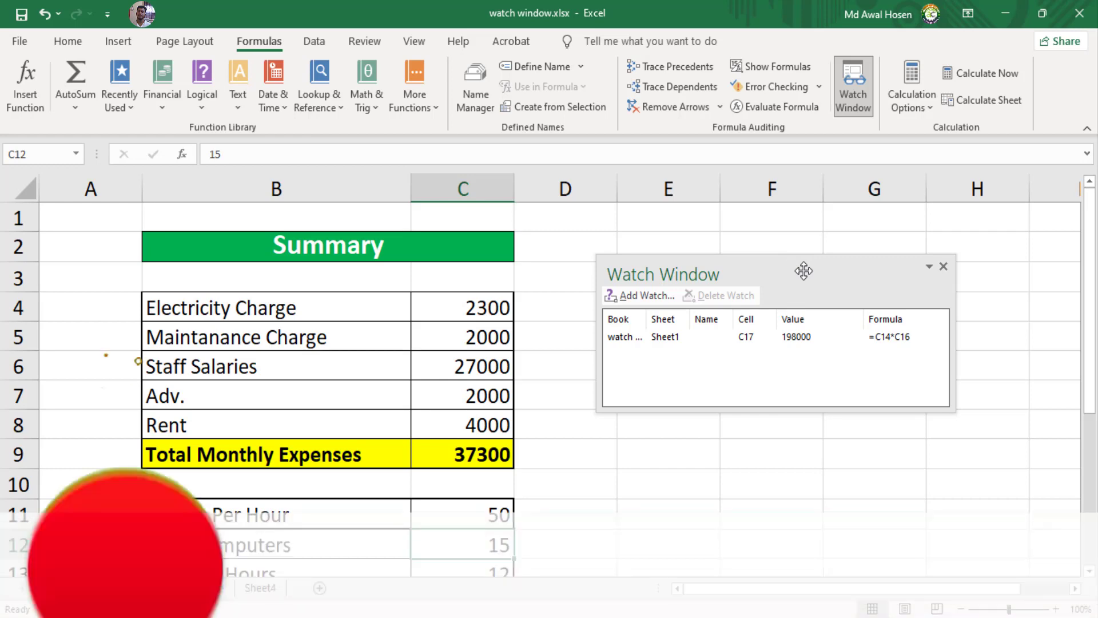
pyautogui.moveTo(806, 277); pyautogui.dragTo(457, 160)
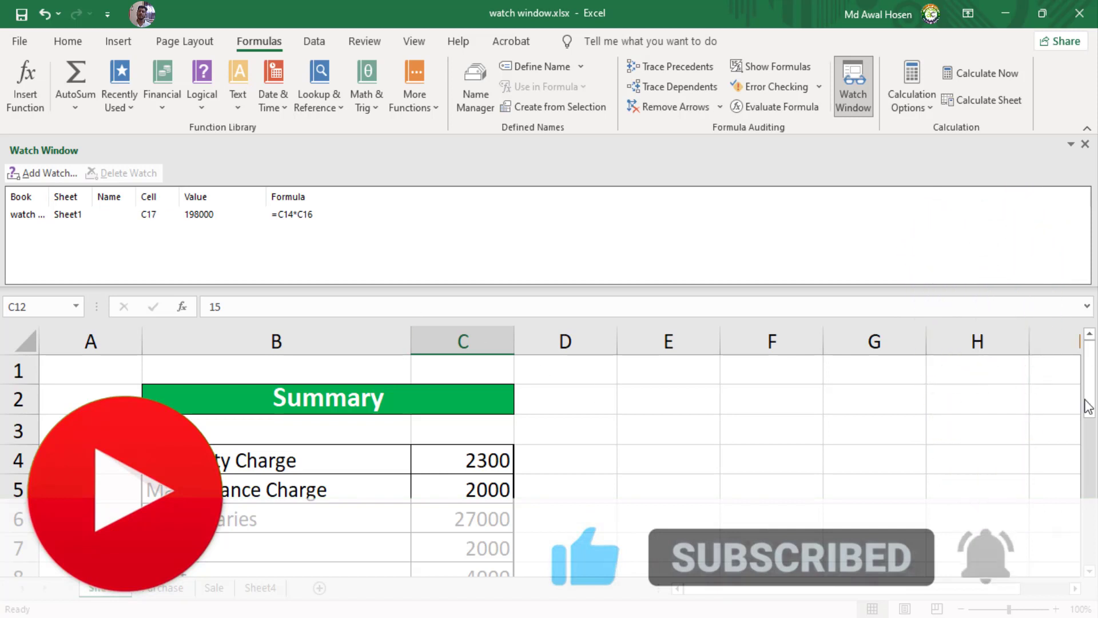
# Set Total Computers in cell C12 to 50.
pyautogui.click(1024, 298)
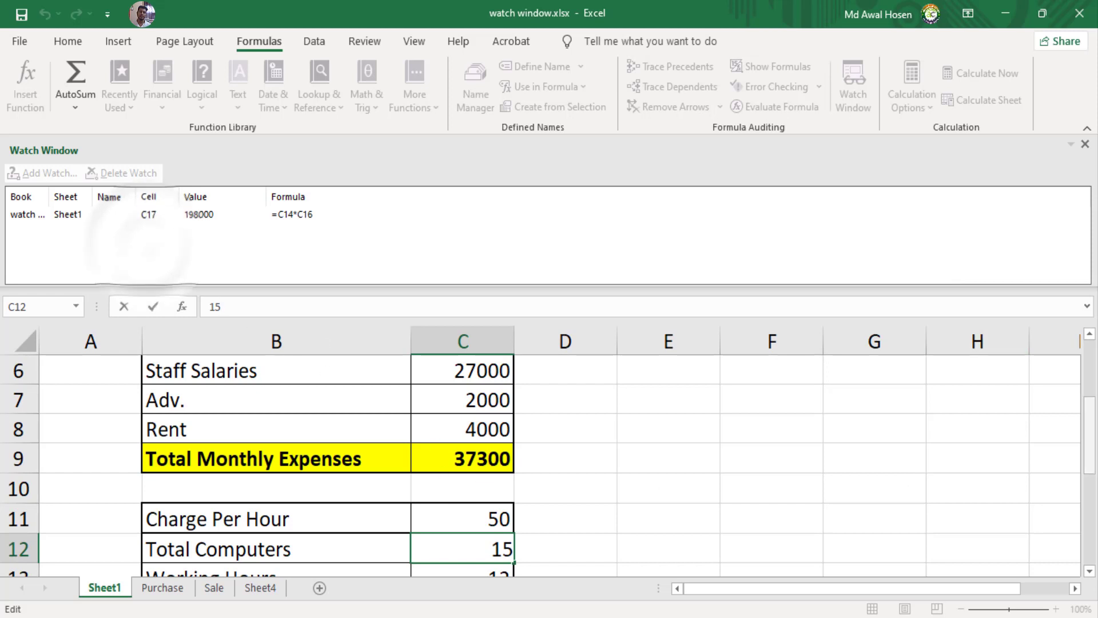
pyautogui.moveTo(1091, 432); pyautogui.dragTo(1090, 456)
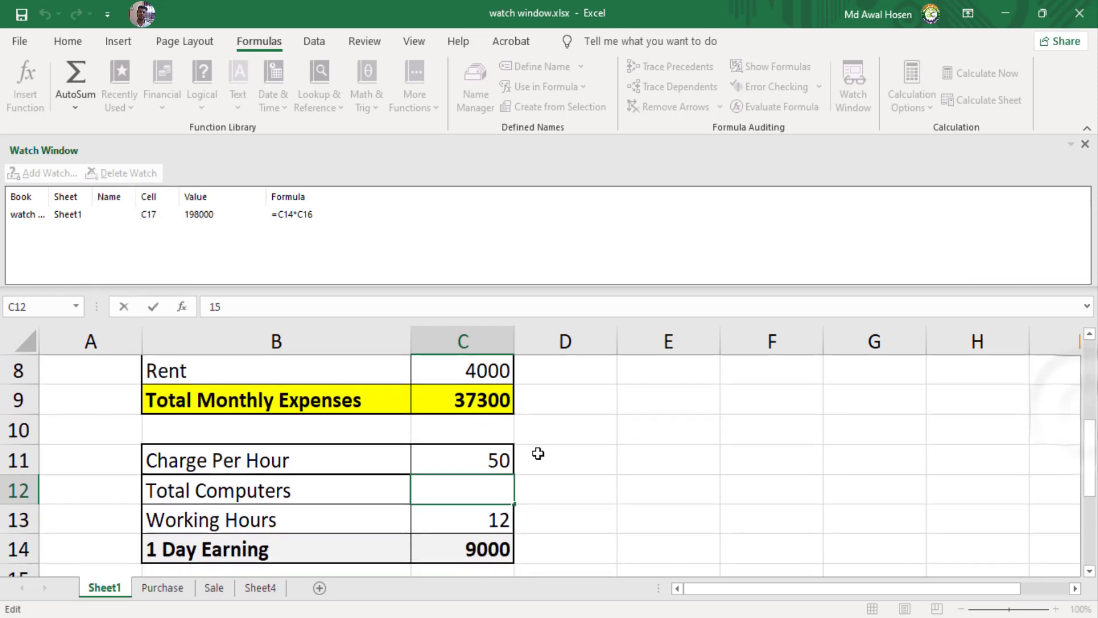
pyautogui.click(482, 490)
pyautogui.moveTo(458, 490); pyautogui.dragTo(694, 487)
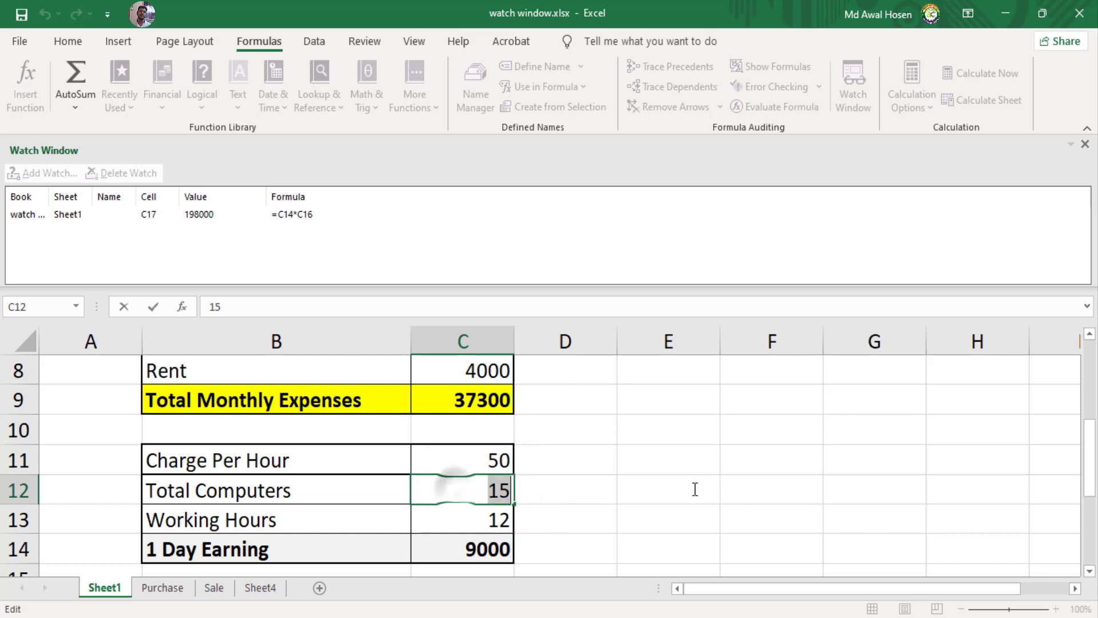
pyautogui.write('50')
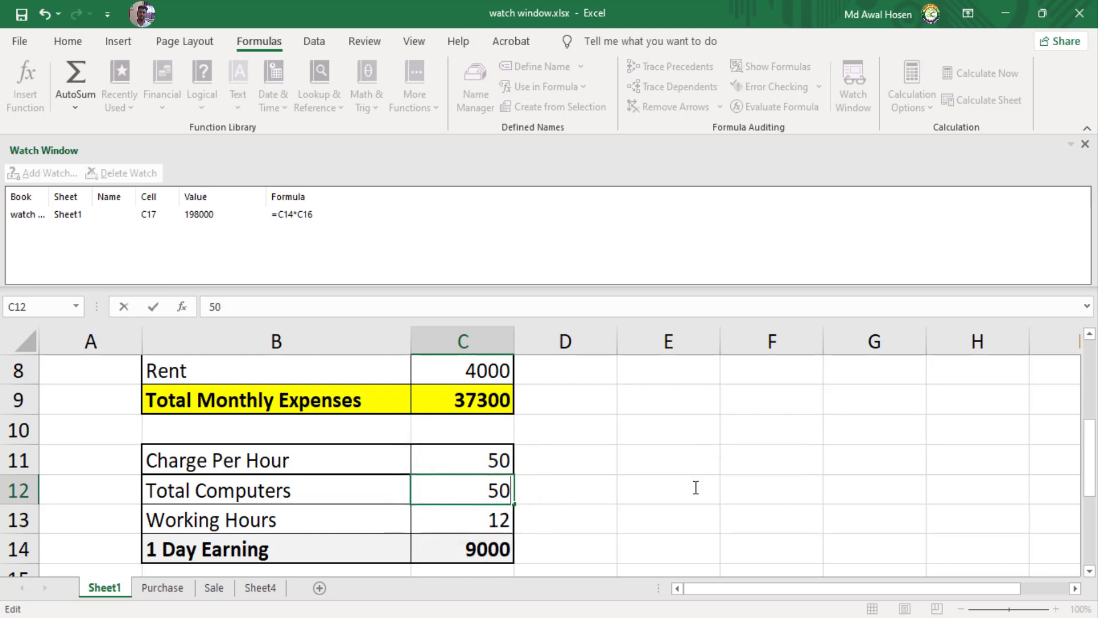
pyautogui.press('Return')
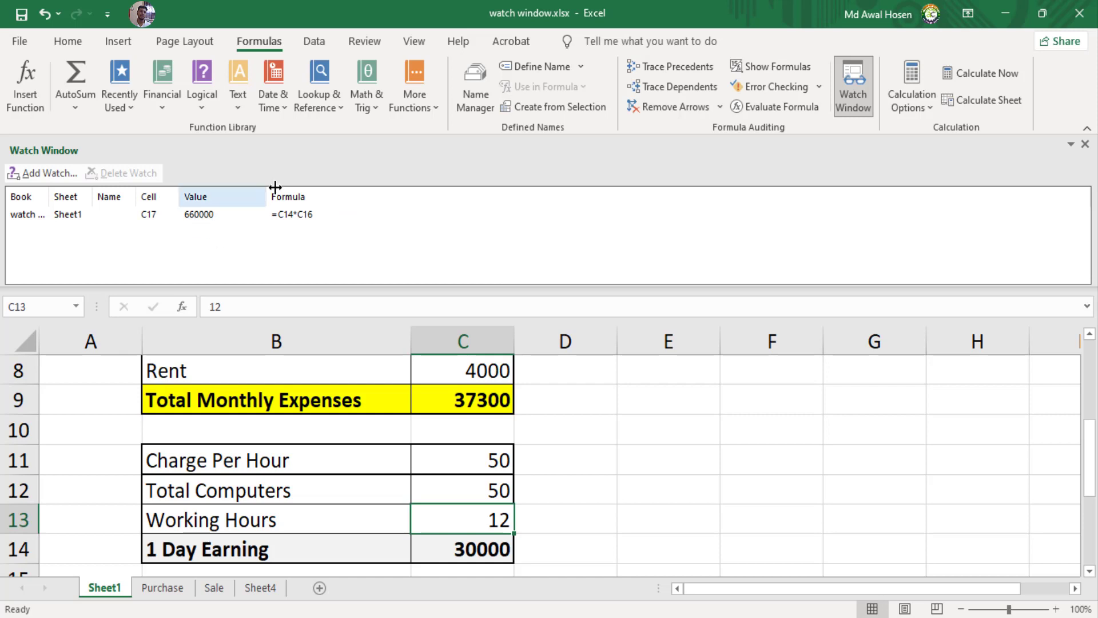
# Undock the Watch Window and place it floating beside the Summary tables.
pyautogui.doubleClick(335, 157)
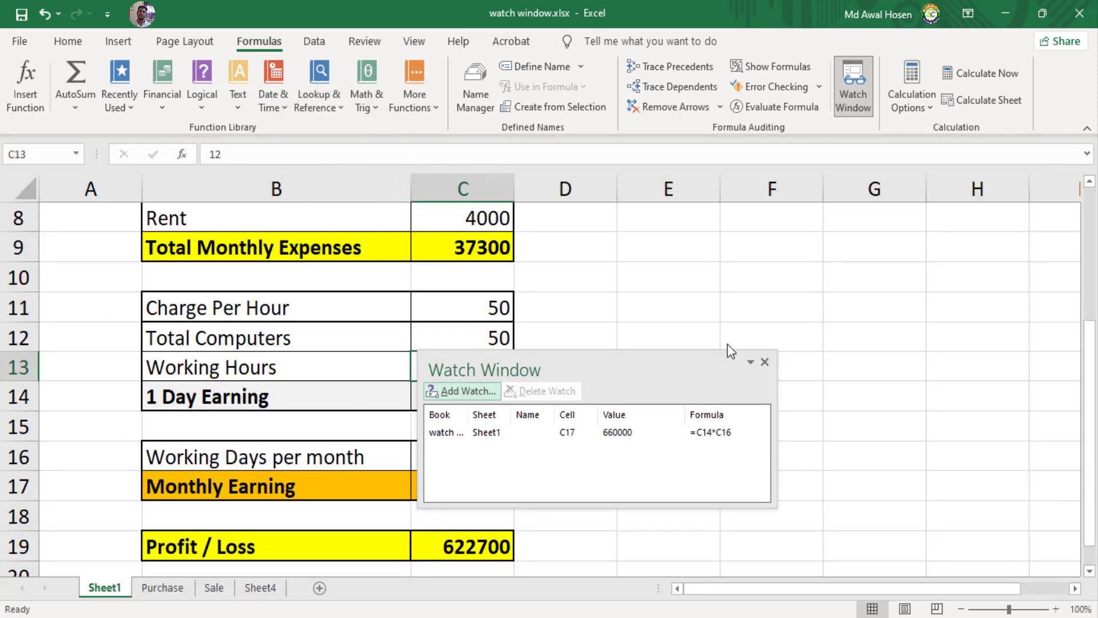
pyautogui.moveTo(581, 365); pyautogui.dragTo(953, 264)
pyautogui.moveTo(1082, 360); pyautogui.dragTo(1057, 254)
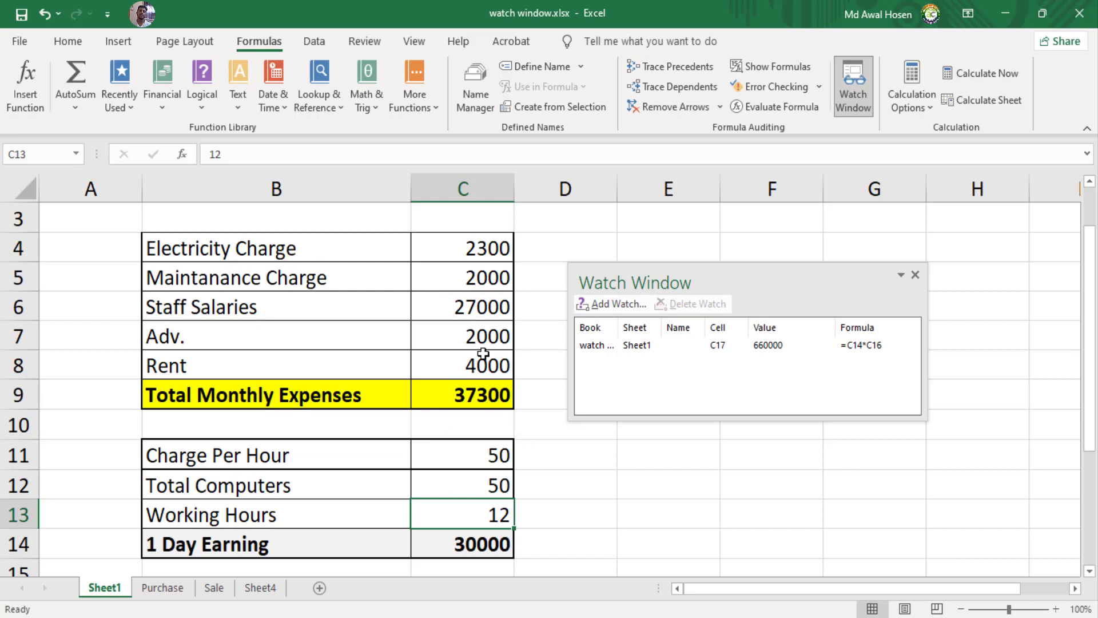
# Move the Watch Window clear of the Summary and delete the watch on Monthly Earning cell C17.
pyautogui.moveTo(1091, 291); pyautogui.dragTo(1082, 266)
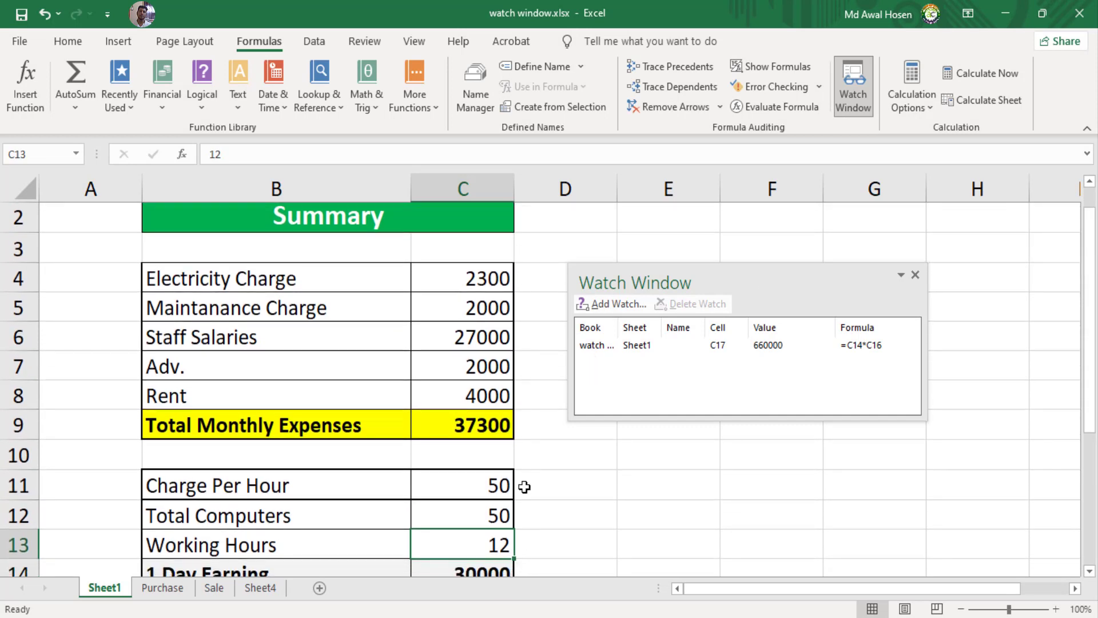
pyautogui.moveTo(744, 282); pyautogui.dragTo(798, 251)
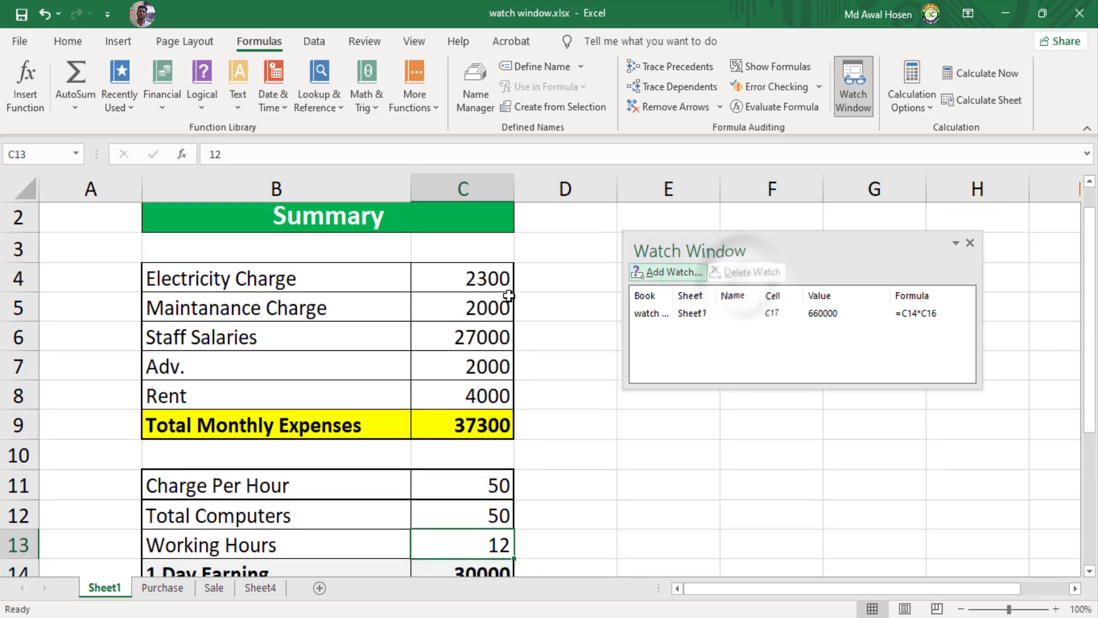
pyautogui.click(694, 316)
pyautogui.click(741, 272)
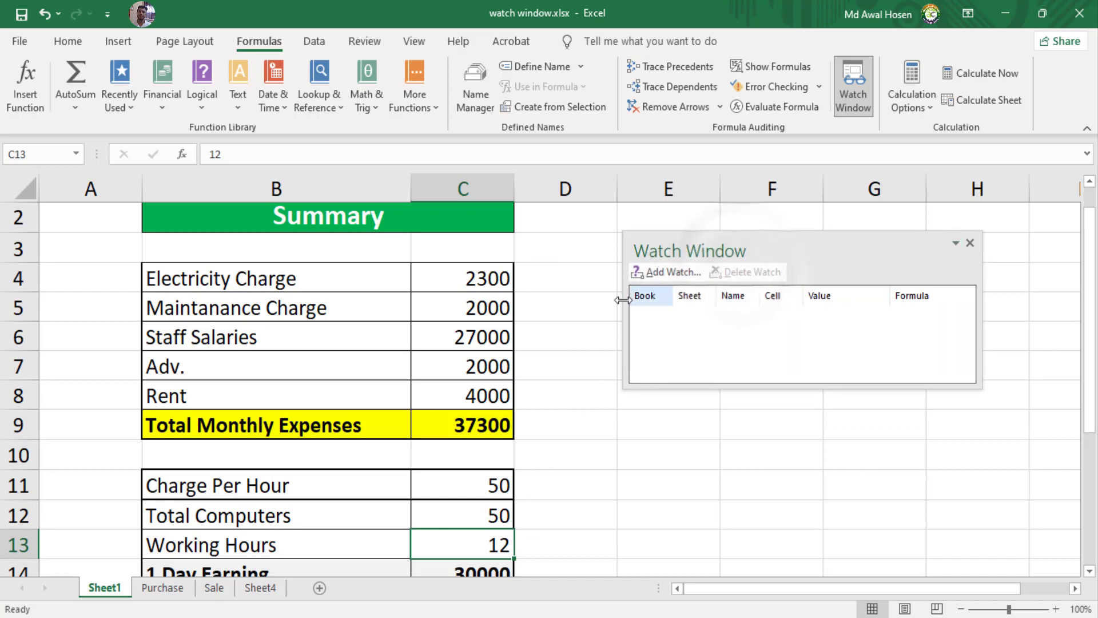
# Add a watch on the Total Monthly Expenses cell C9 of Sheet1.
pyautogui.click(457, 423)
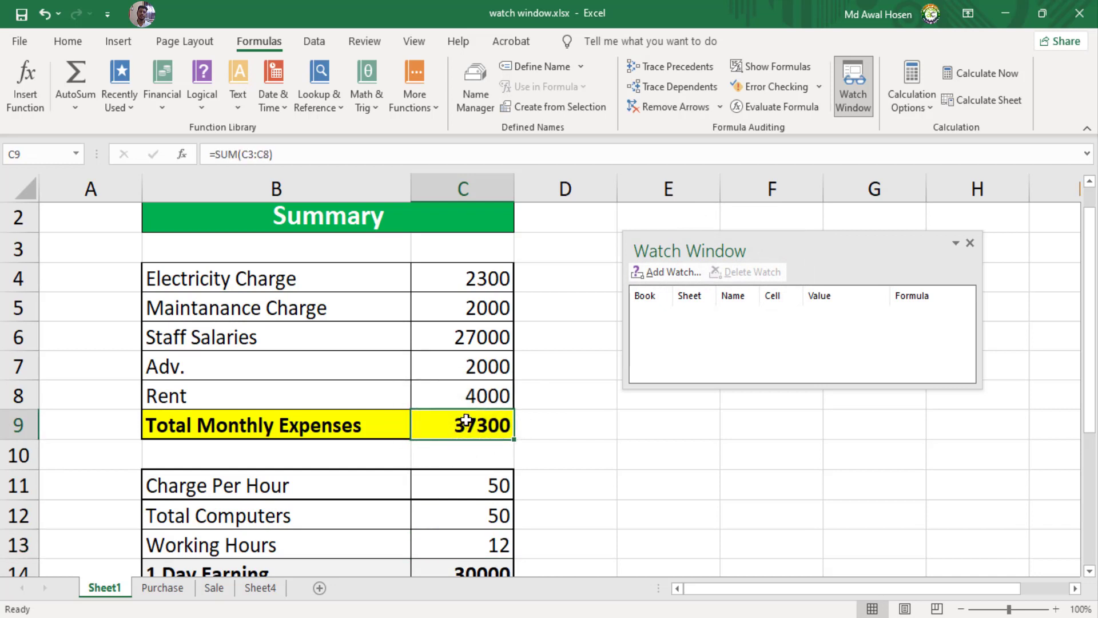
pyautogui.click(665, 272)
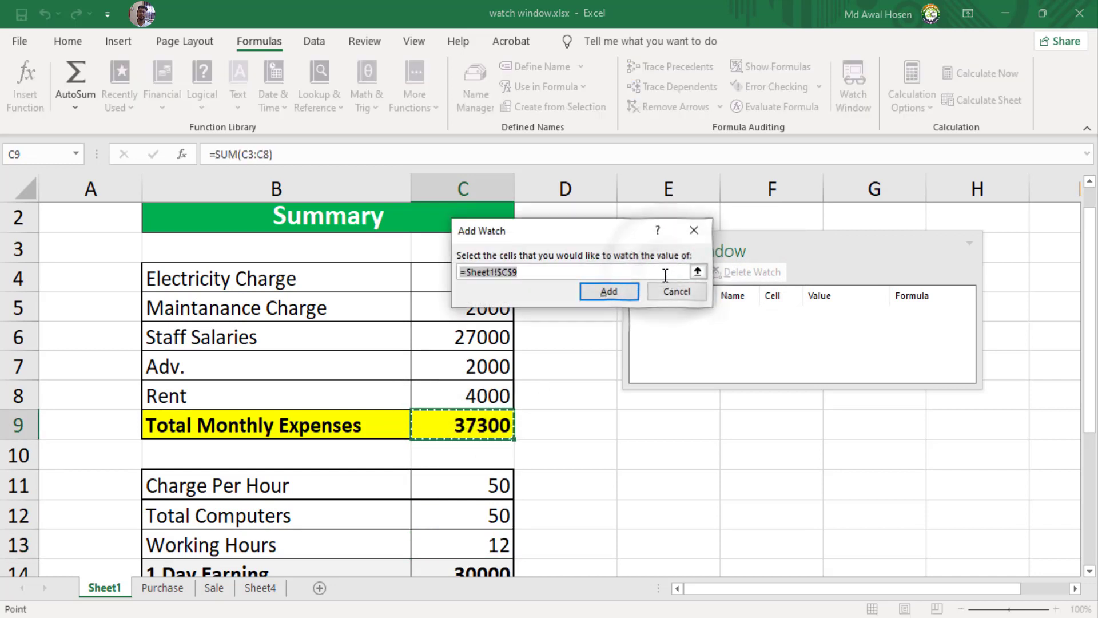
pyautogui.click(617, 294)
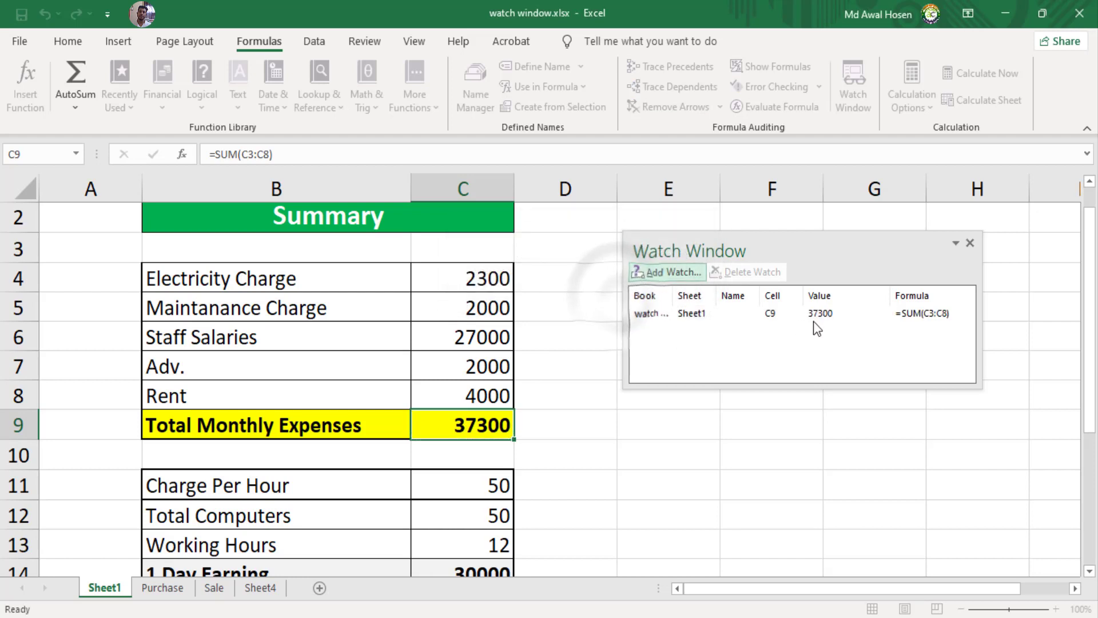
# Add a watch on the Monthly Earning cell C17 of Sheet1.
pyautogui.click(677, 273)
pyautogui.moveTo(1091, 286); pyautogui.dragTo(1092, 415)
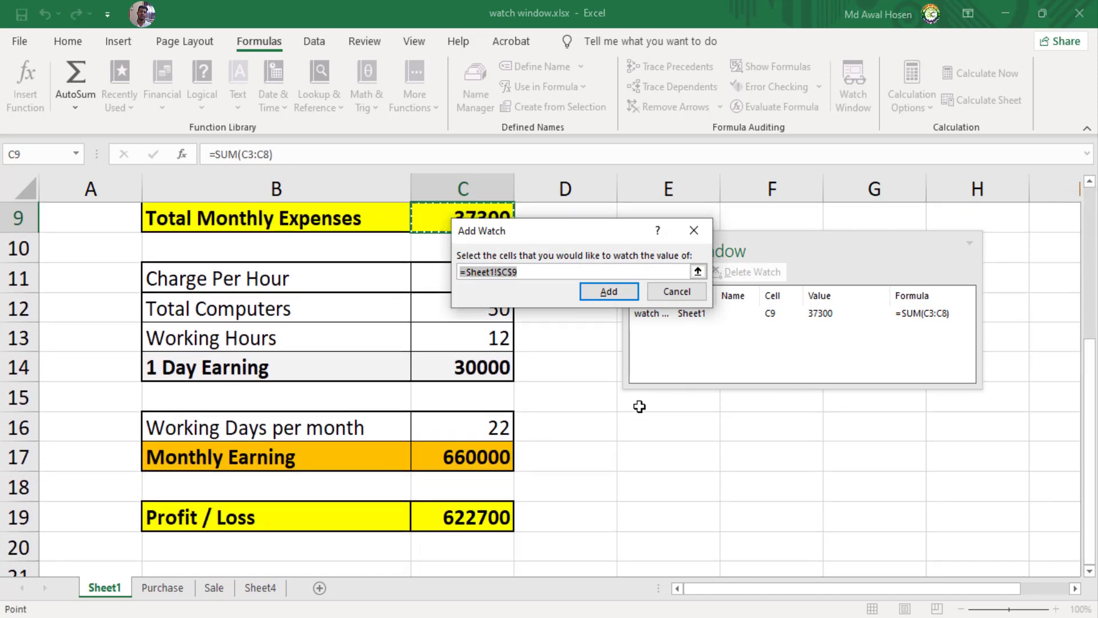
pyautogui.click(476, 464)
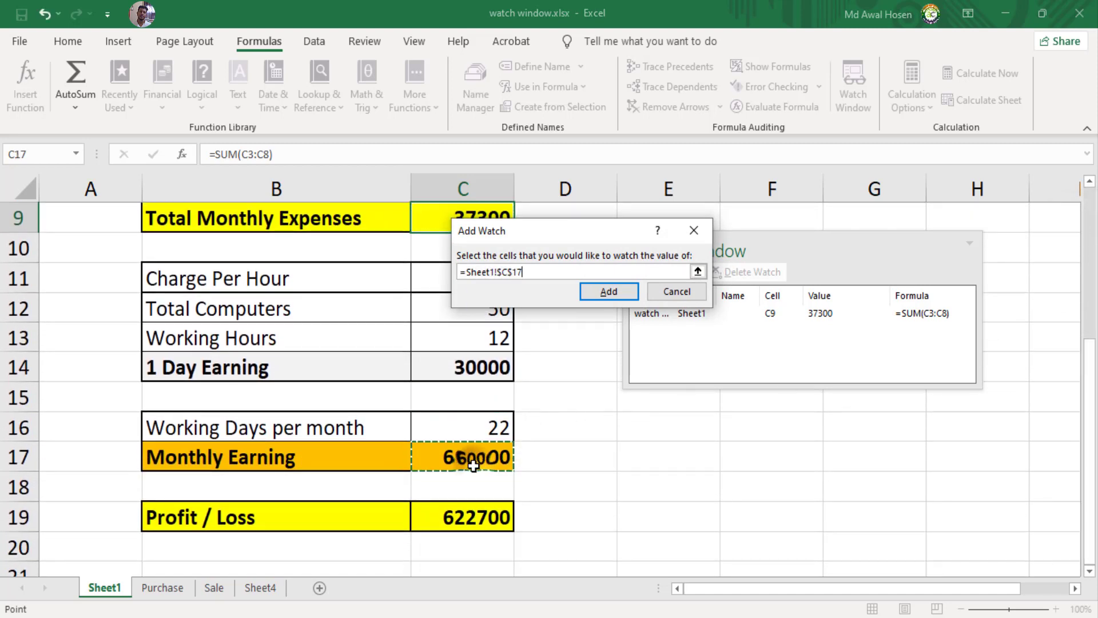
pyautogui.click(607, 292)
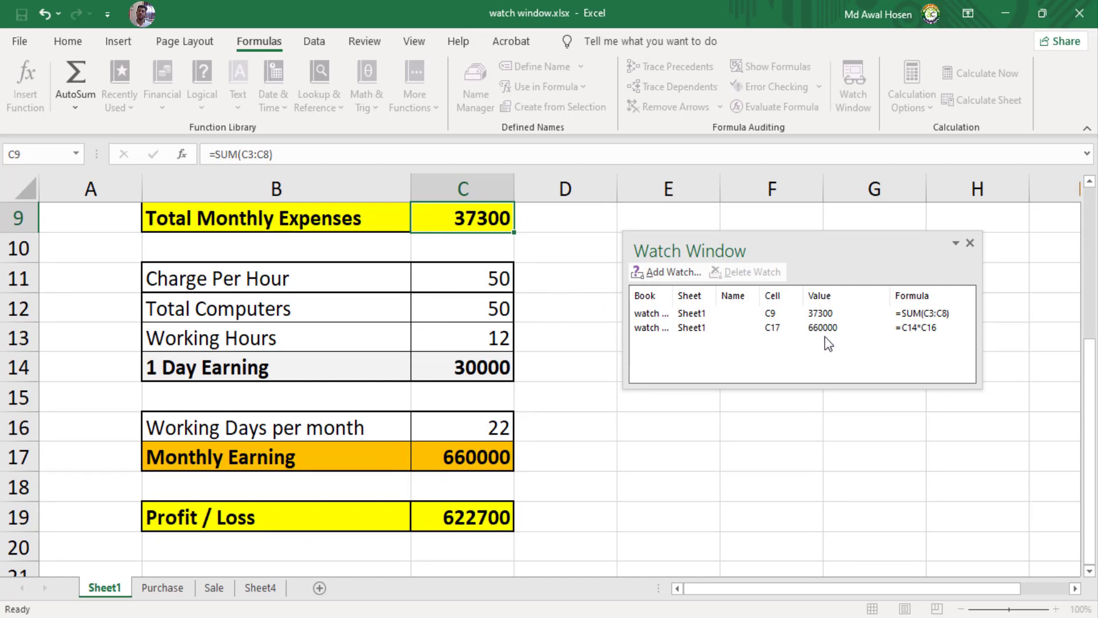
pyautogui.click(689, 316)
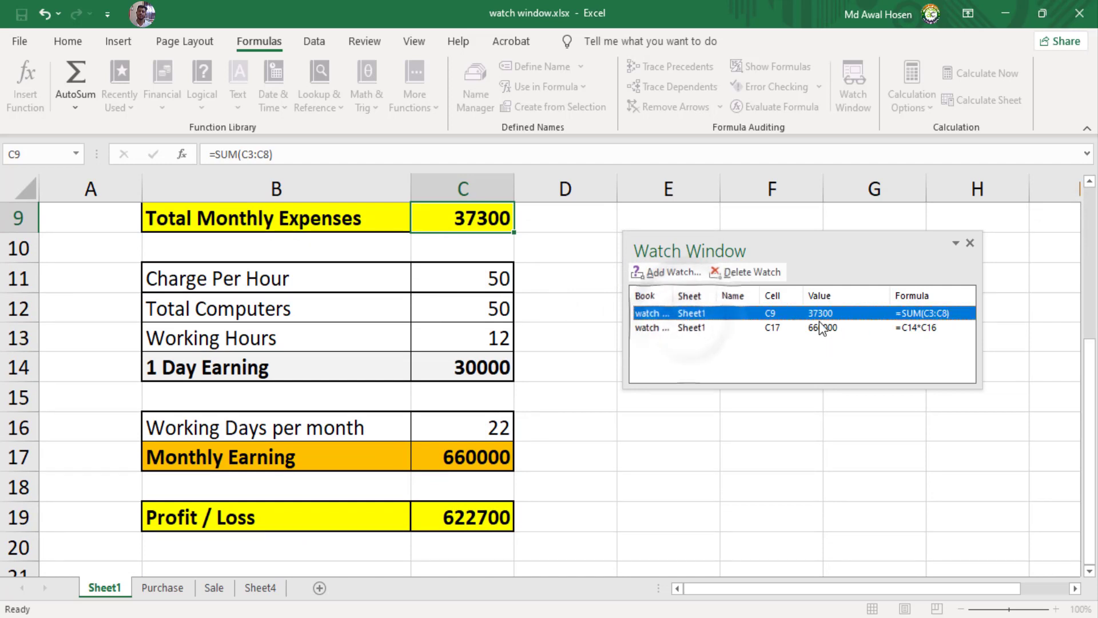
pyautogui.click(731, 328)
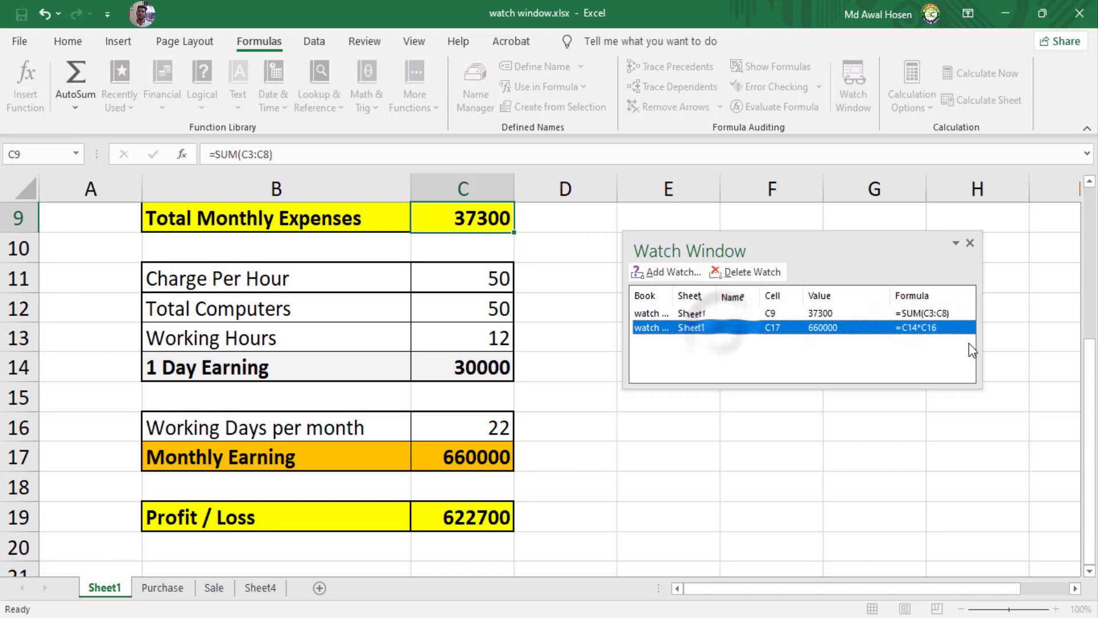
# Set Staff Salaries in cell C6 to 50100.
pyautogui.moveTo(1091, 423); pyautogui.dragTo(1091, 229)
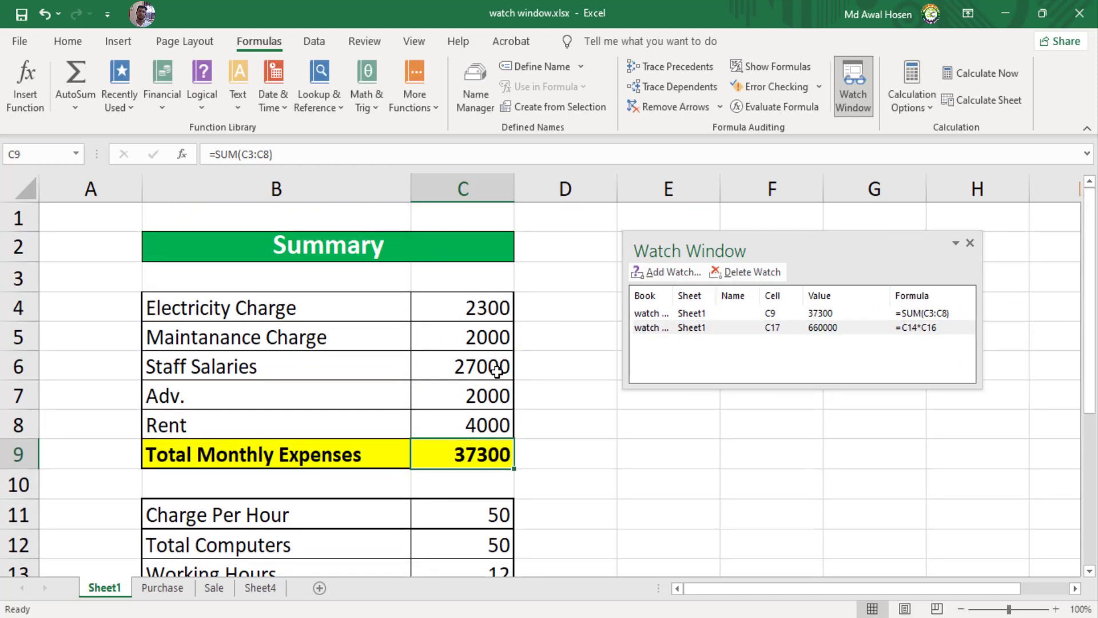
pyautogui.click(496, 369)
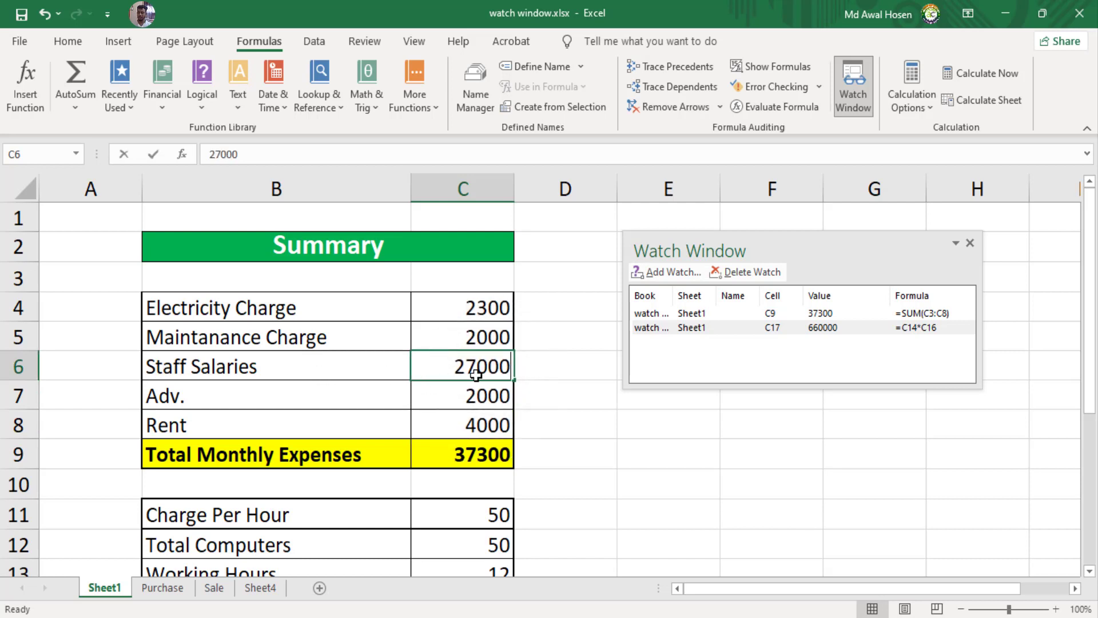
pyautogui.write('5010')
pyautogui.write('0')
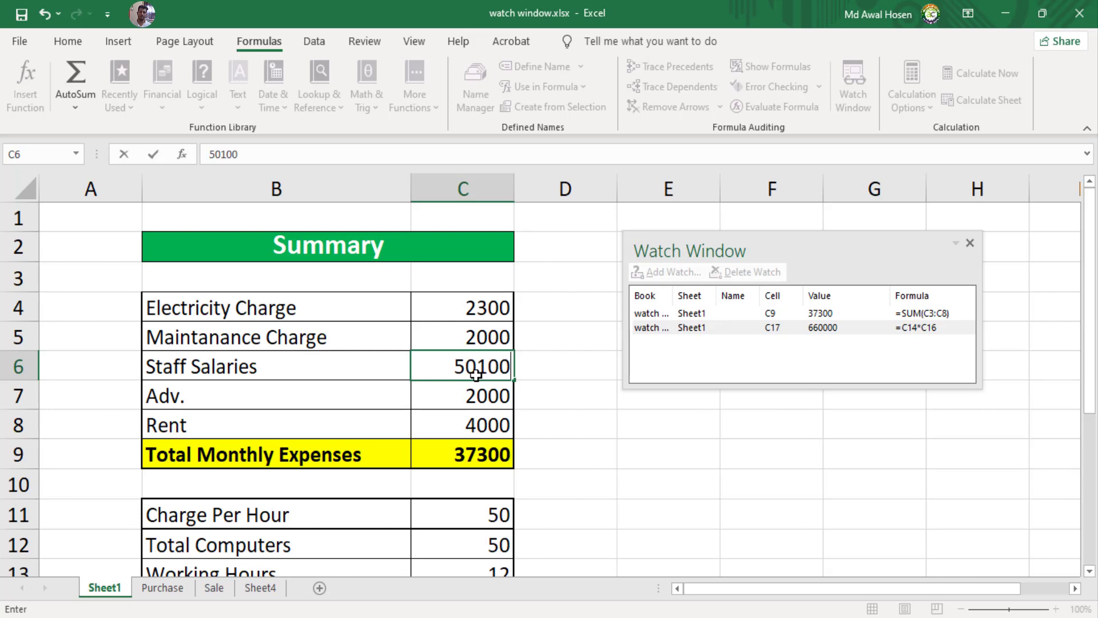
pyautogui.press('Return')
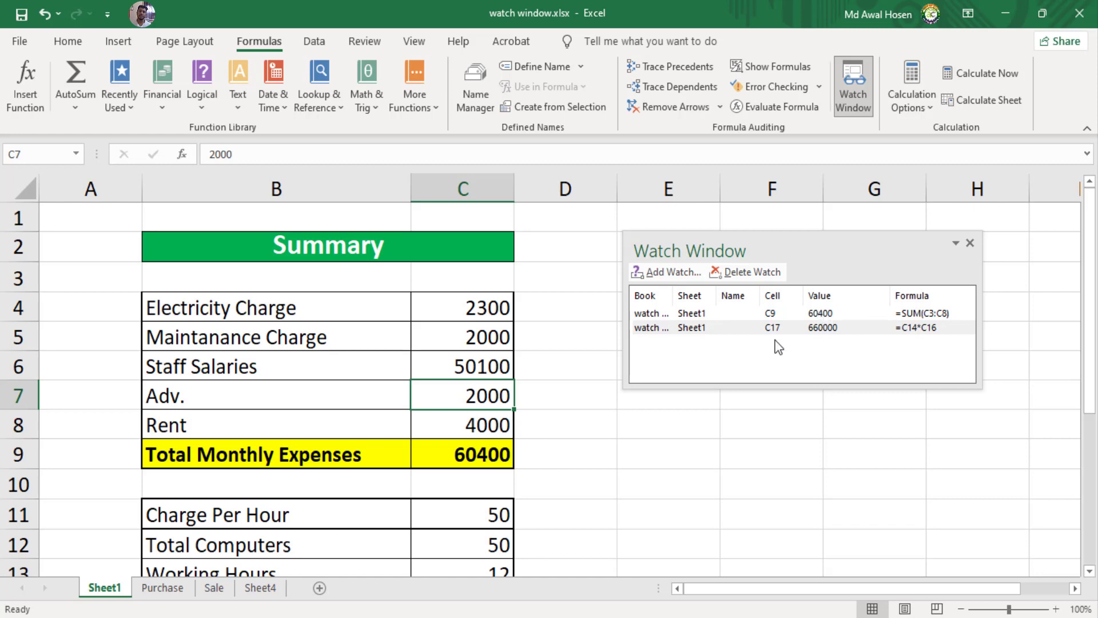
# Add a watch on the Profit / Loss cell C19 of Sheet1.
pyautogui.moveTo(1090, 245); pyautogui.dragTo(1080, 467)
pyautogui.click(434, 554)
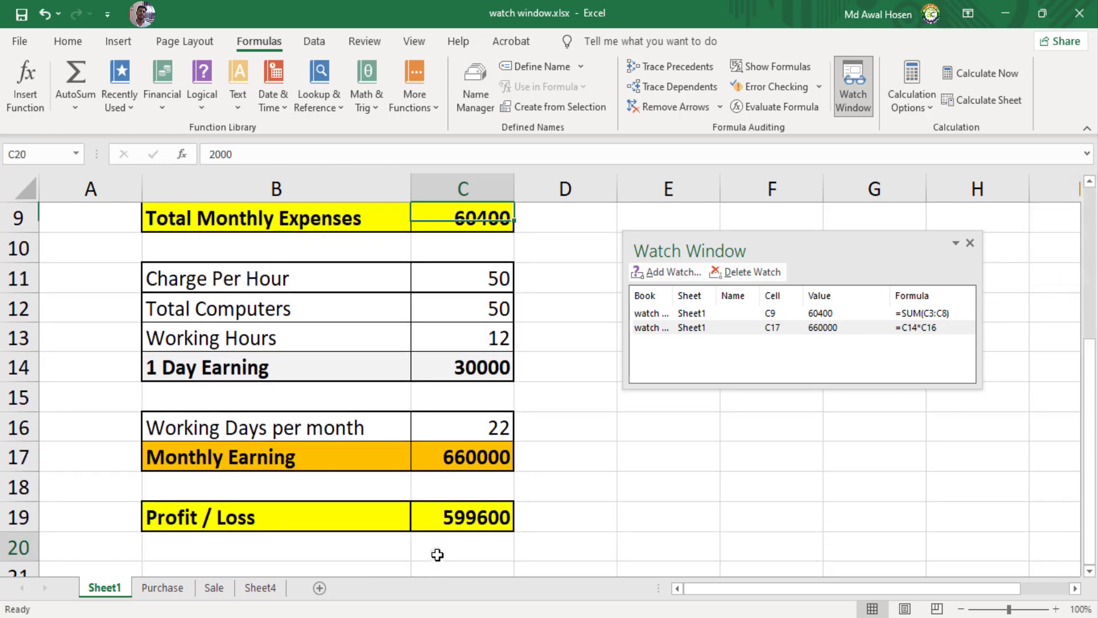
pyautogui.click(477, 519)
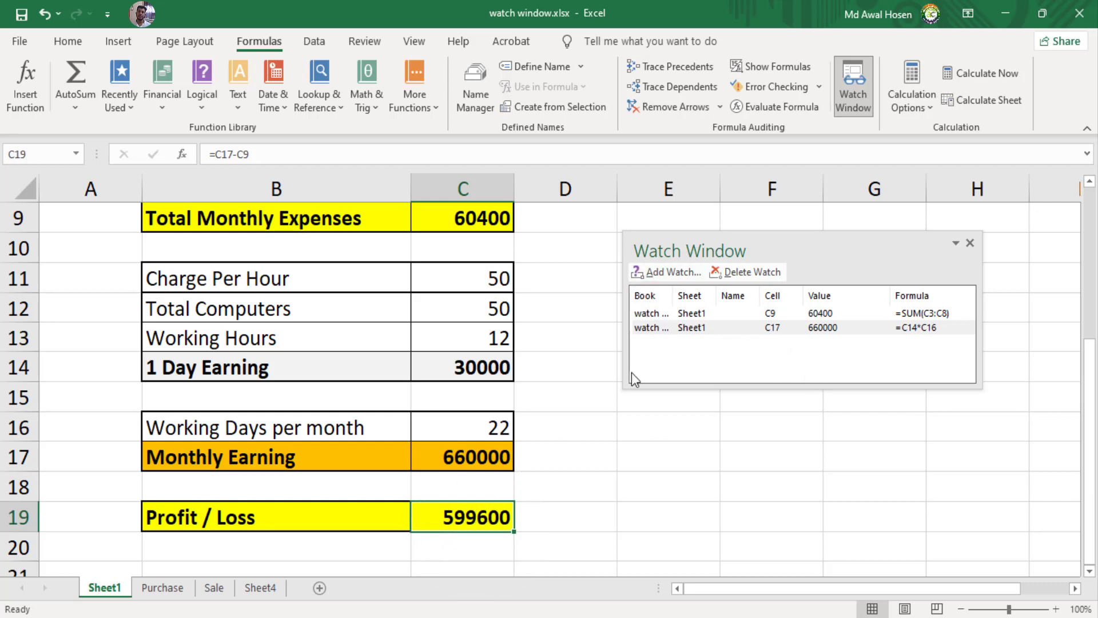
pyautogui.click(666, 273)
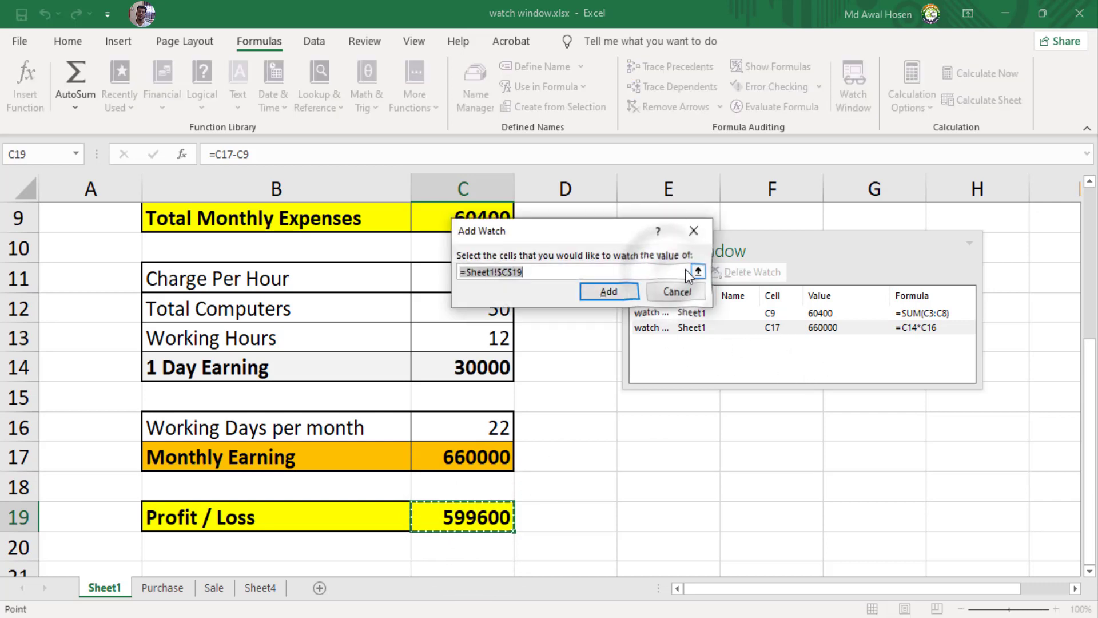
pyautogui.click(609, 291)
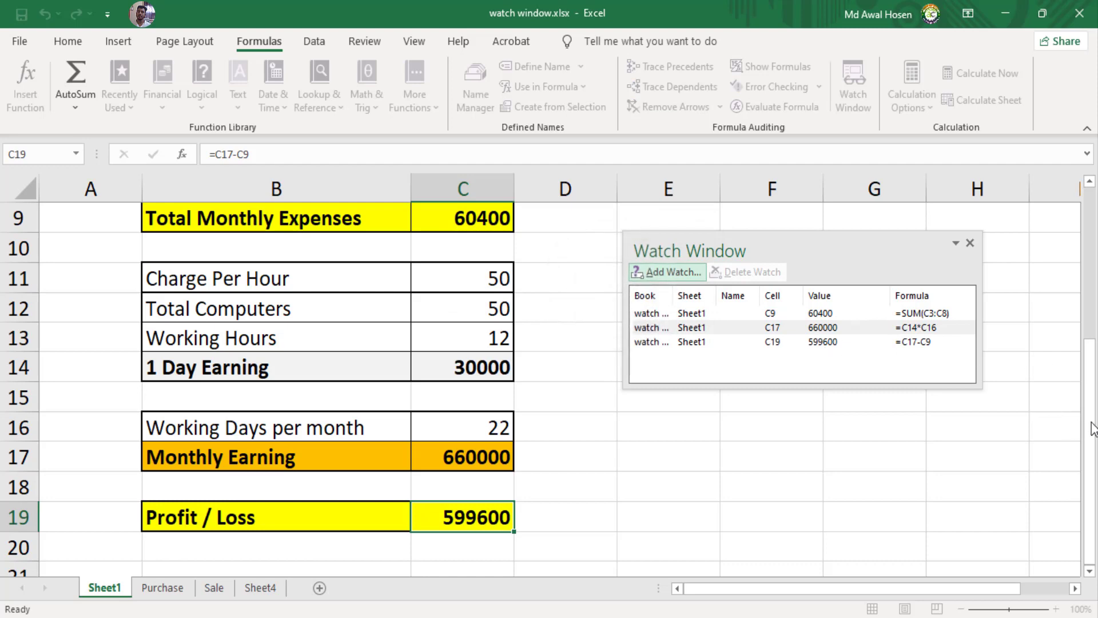
# Move the Watch Window up beside the Summary heading and set Maintanance Charge in cell C5 to 60000.
pyautogui.moveTo(1091, 420); pyautogui.dragTo(1091, 419)
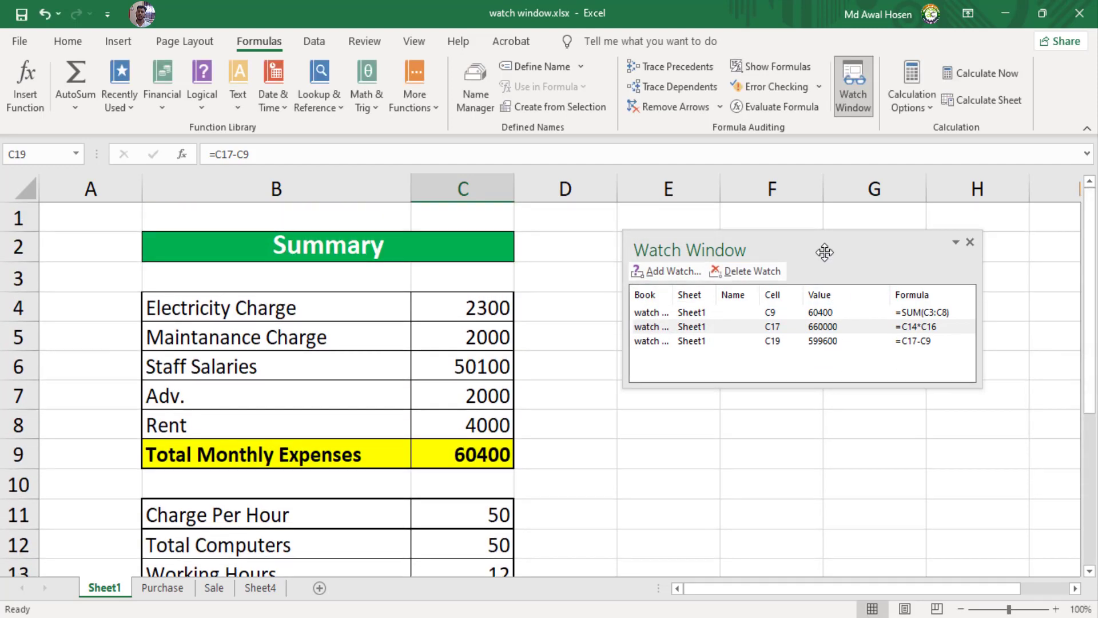
pyautogui.moveTo(825, 252); pyautogui.dragTo(814, 180)
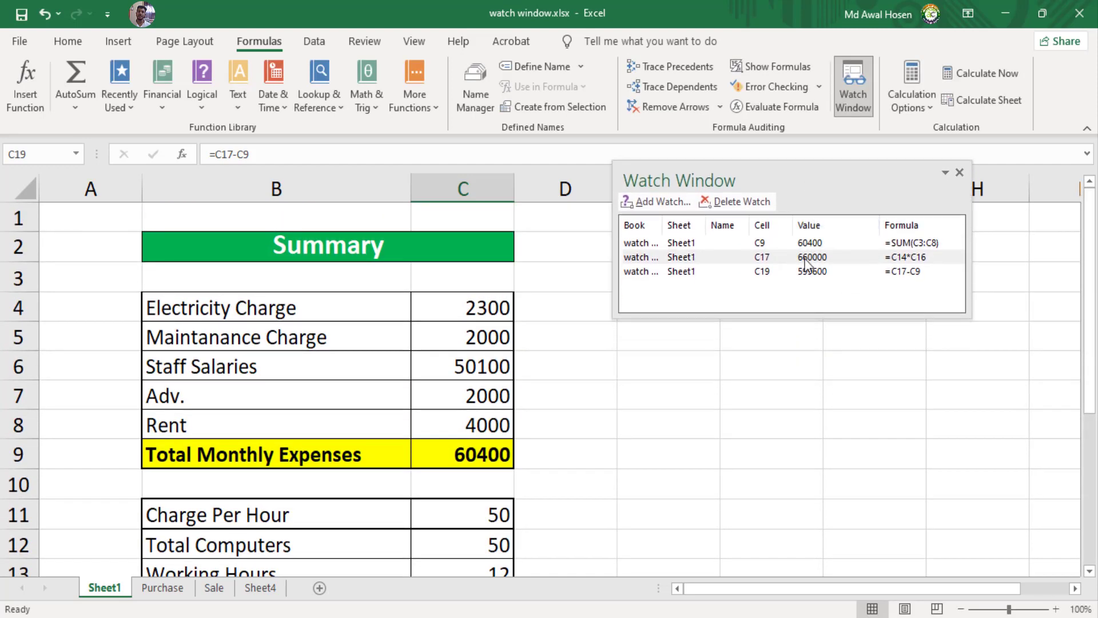
pyautogui.click(470, 342)
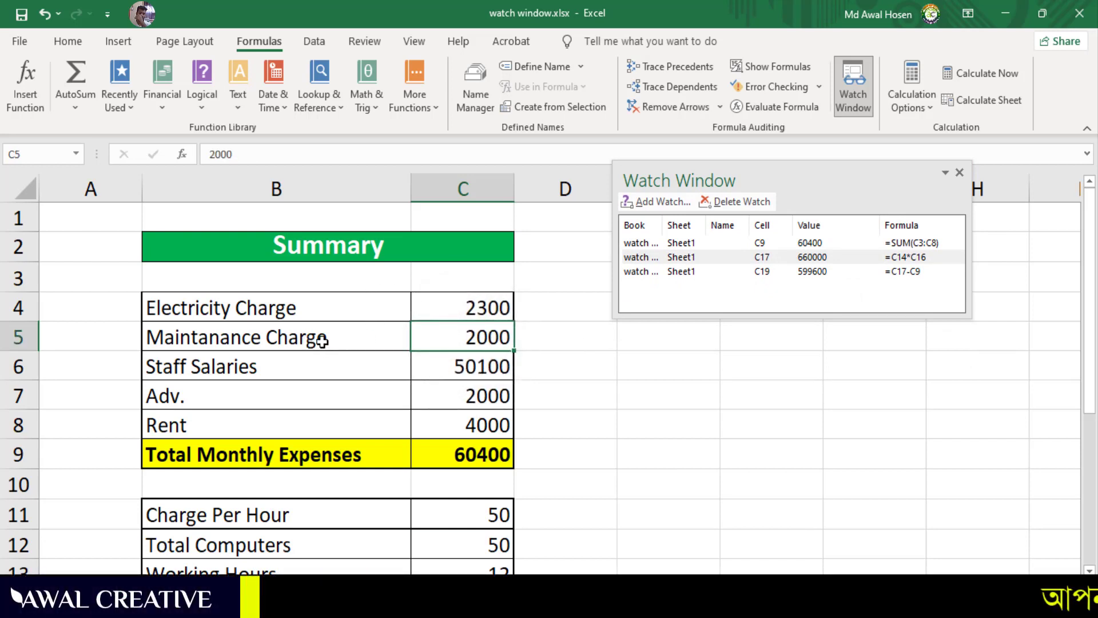
pyautogui.click(485, 340)
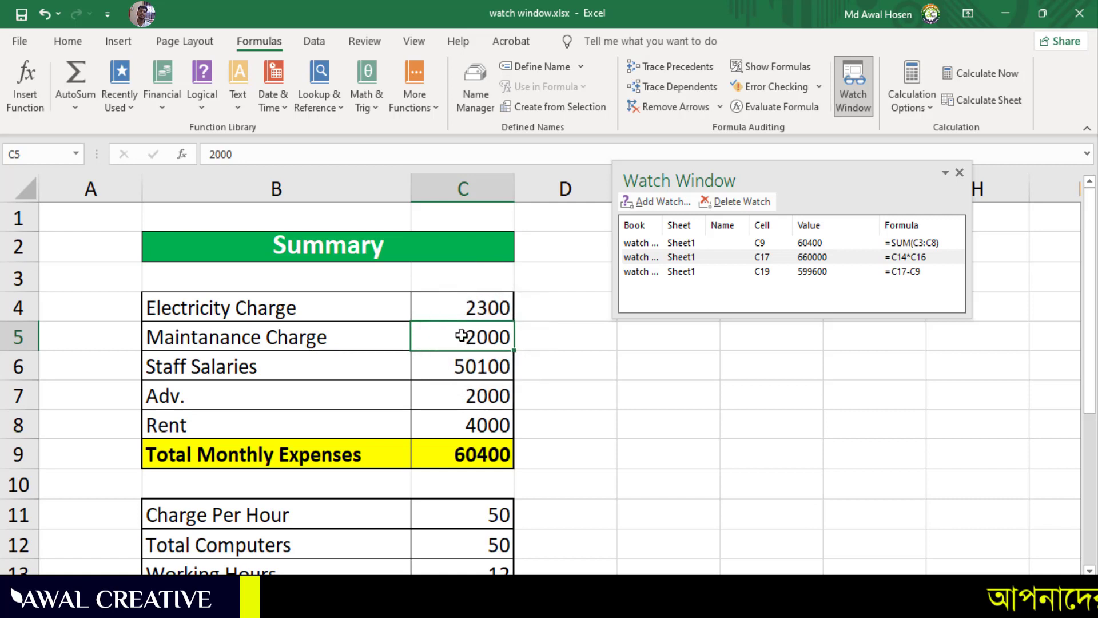
pyautogui.click(462, 335)
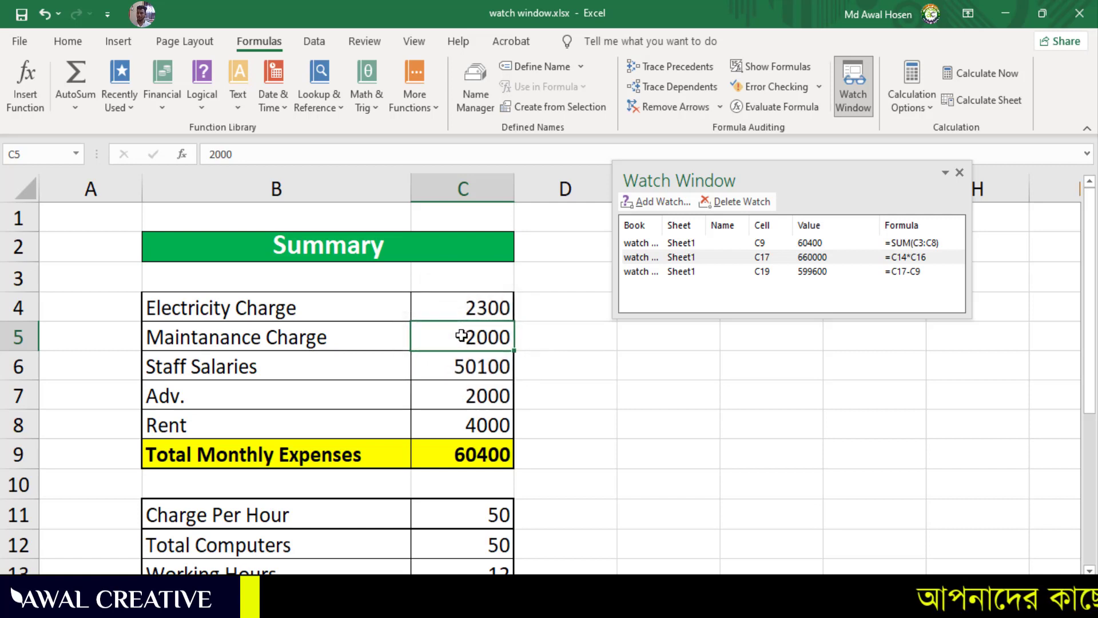
pyautogui.write('6000')
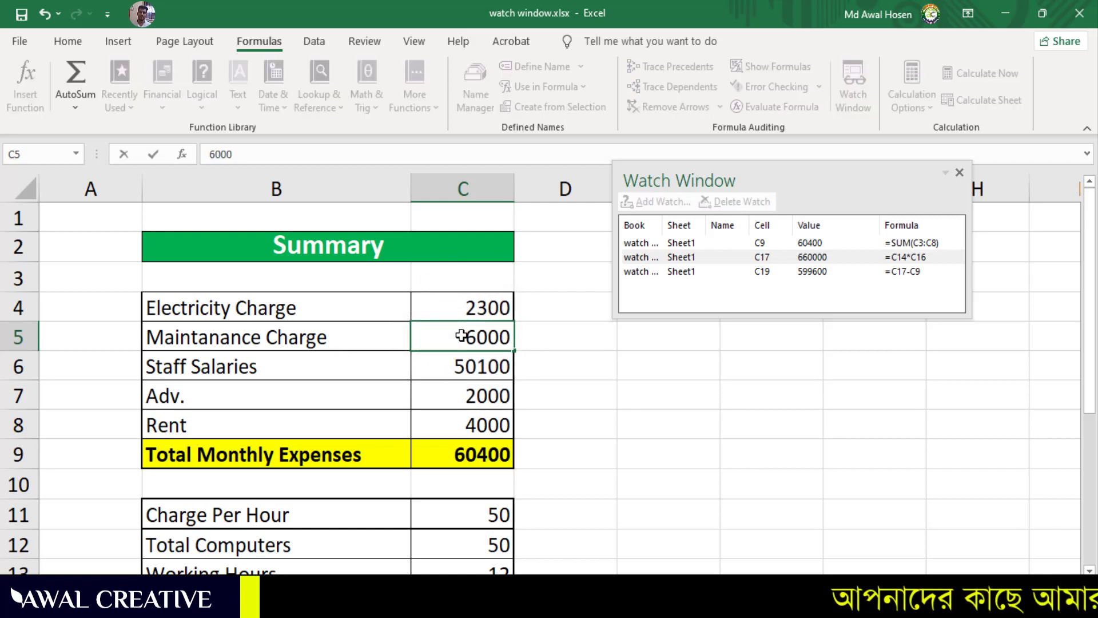
pyautogui.write('0')
pyautogui.press('Return')
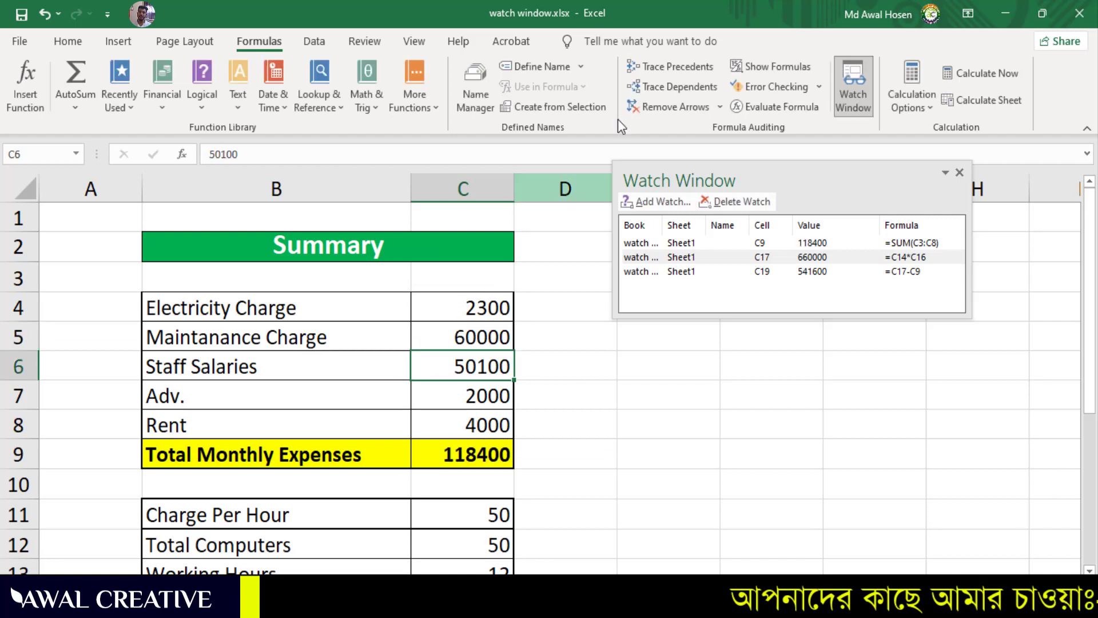
# Check the watched values against the Monthly Earning and Profit / Loss rows and close the Watch Window.
pyautogui.click(809, 273)
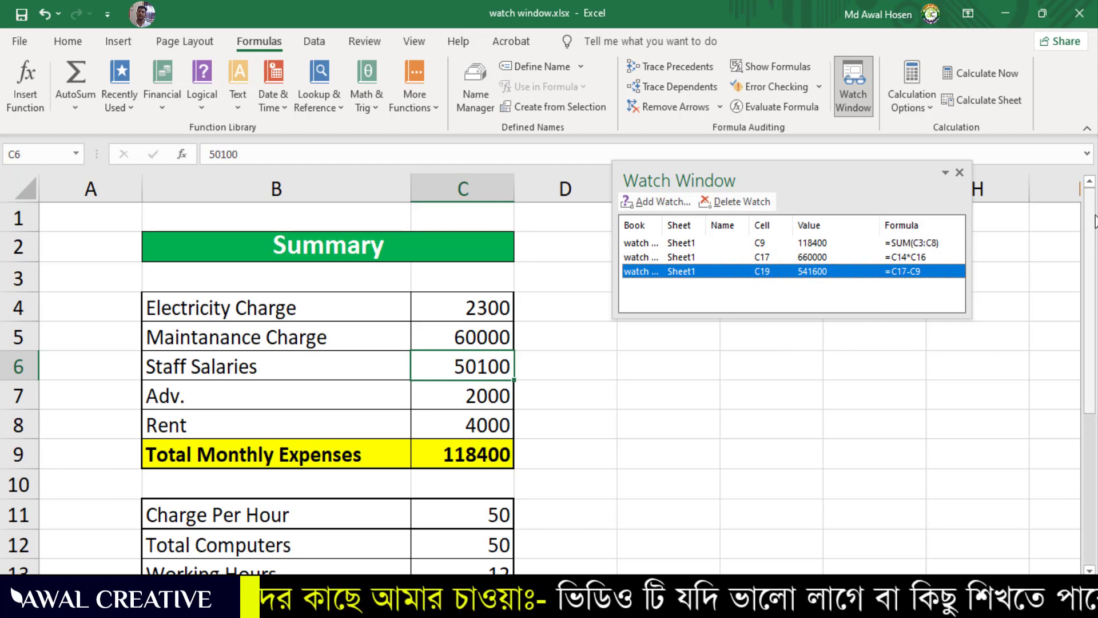
pyautogui.moveTo(1093, 228); pyautogui.dragTo(1092, 355)
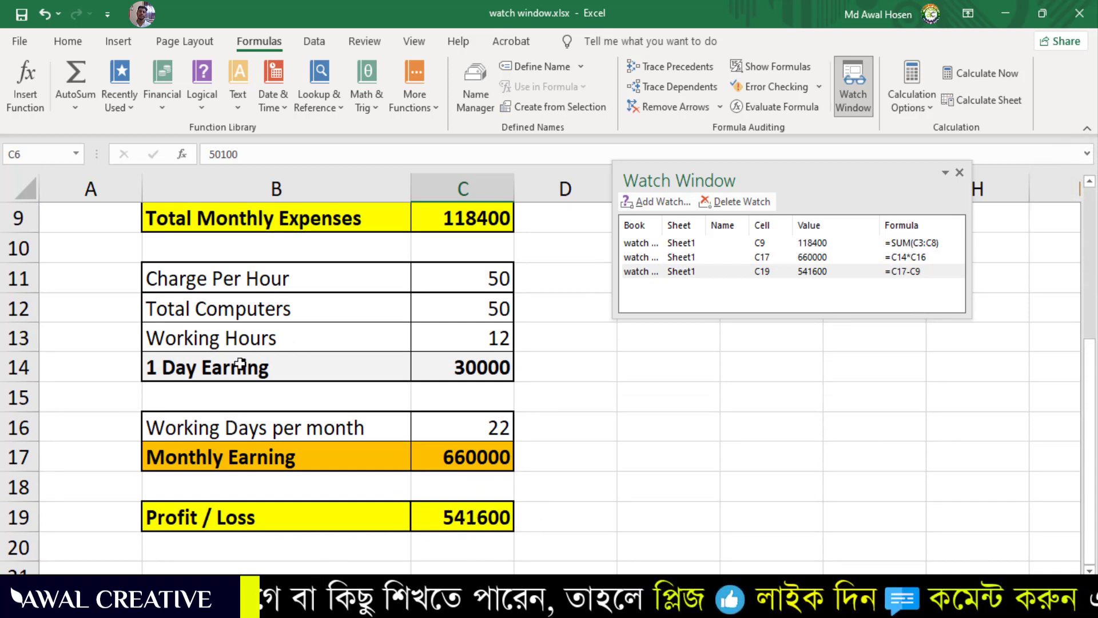
pyautogui.moveTo(195, 474); pyautogui.dragTo(375, 461)
pyautogui.click(470, 458)
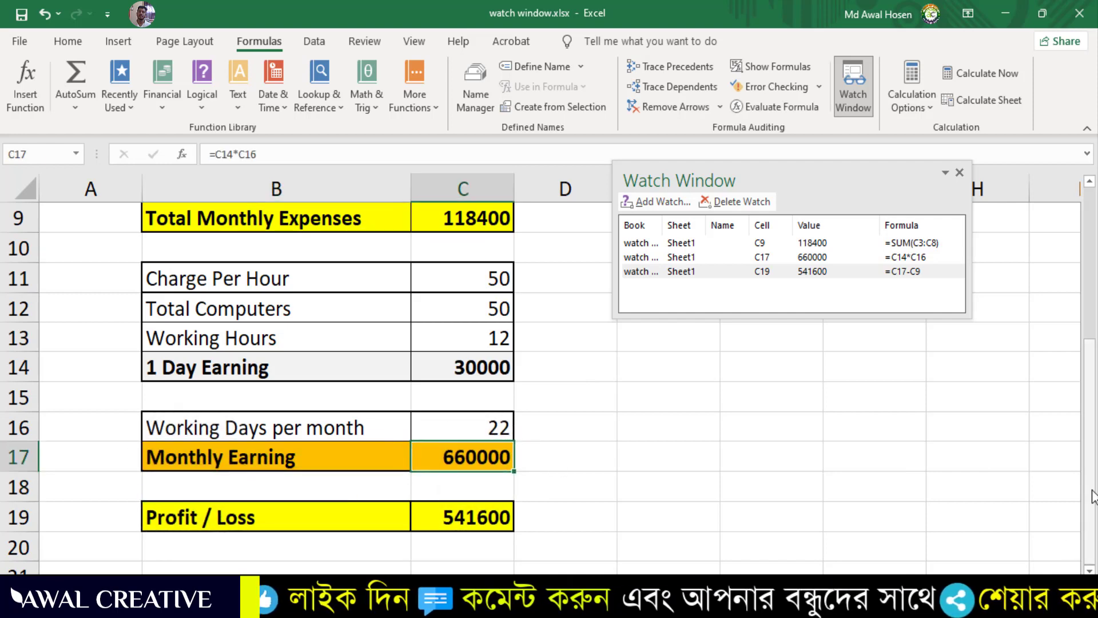
pyautogui.moveTo(1089, 455); pyautogui.dragTo(1093, 280)
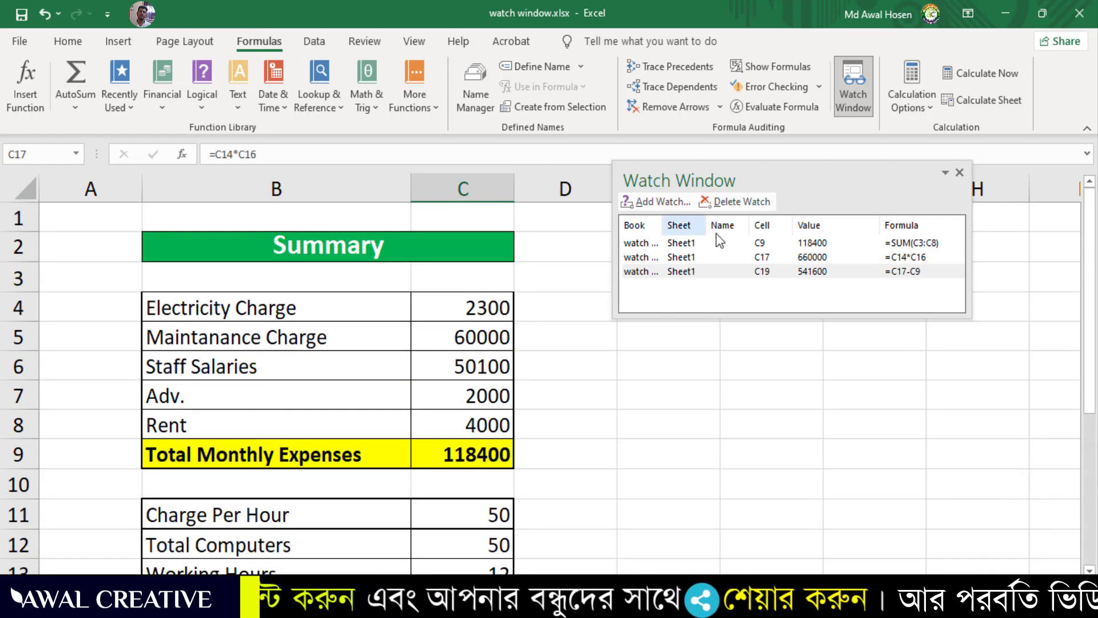
pyautogui.moveTo(750, 182); pyautogui.dragTo(719, 258)
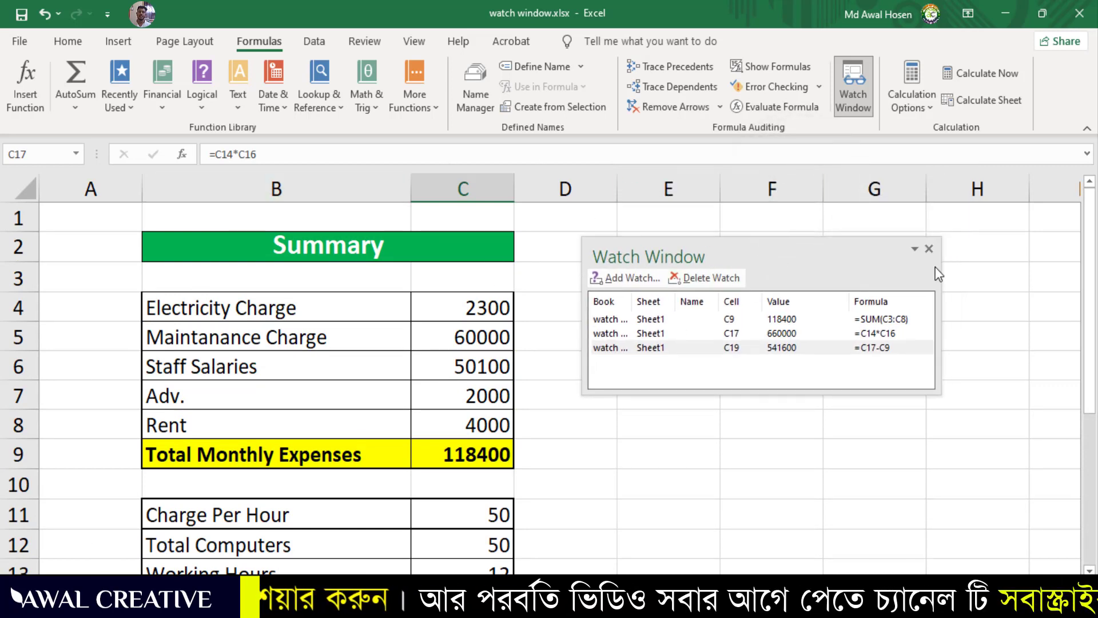
pyautogui.click(928, 249)
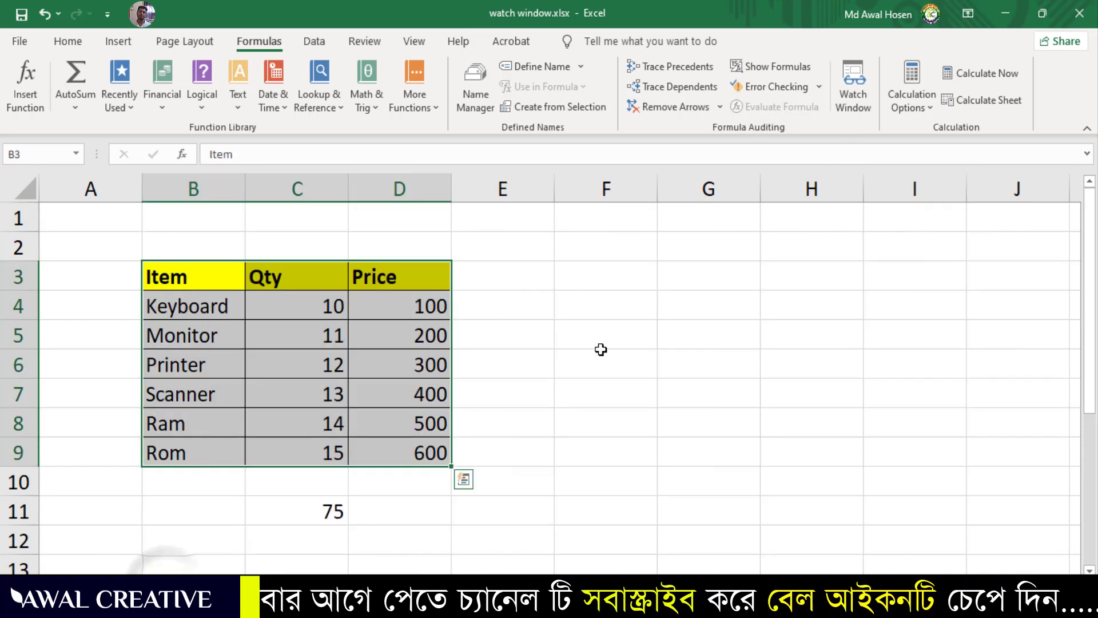
# Examine the item tables on the Purchase and Sale sheets, ending on the Sale sheet.
pyautogui.click(612, 383)
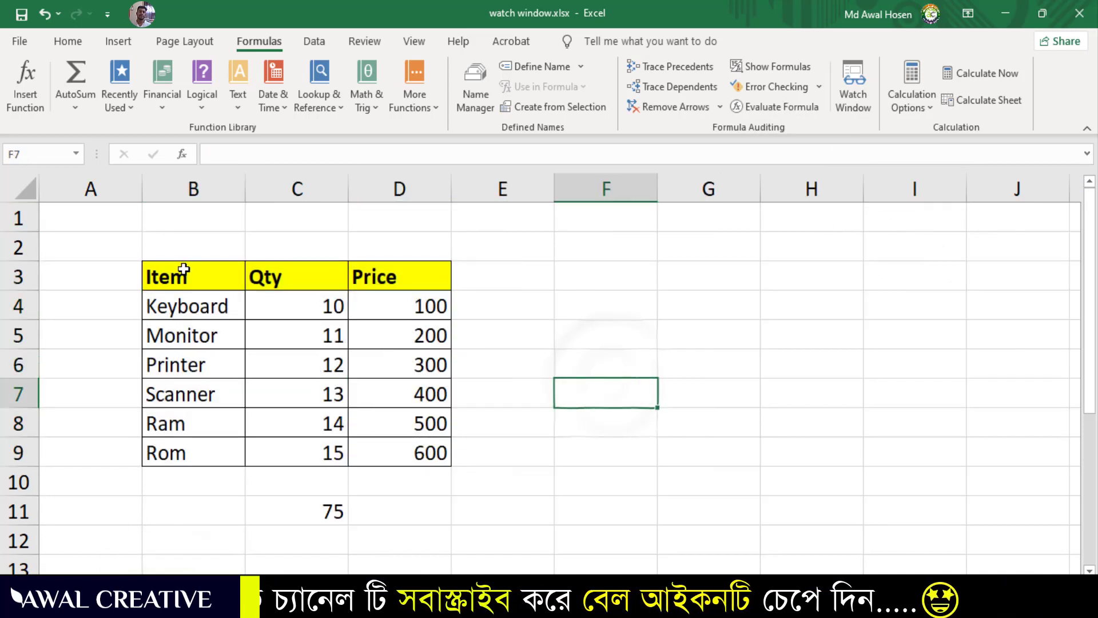
pyautogui.moveTo(159, 274); pyautogui.dragTo(407, 446)
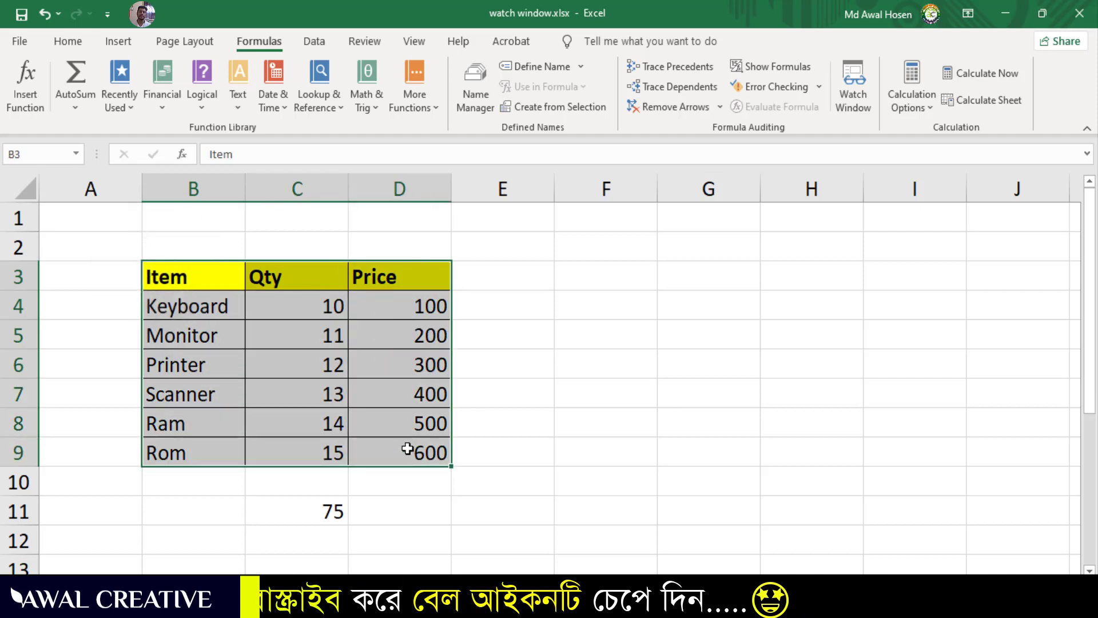
pyautogui.click(265, 275)
pyautogui.moveTo(148, 275); pyautogui.dragTo(399, 454)
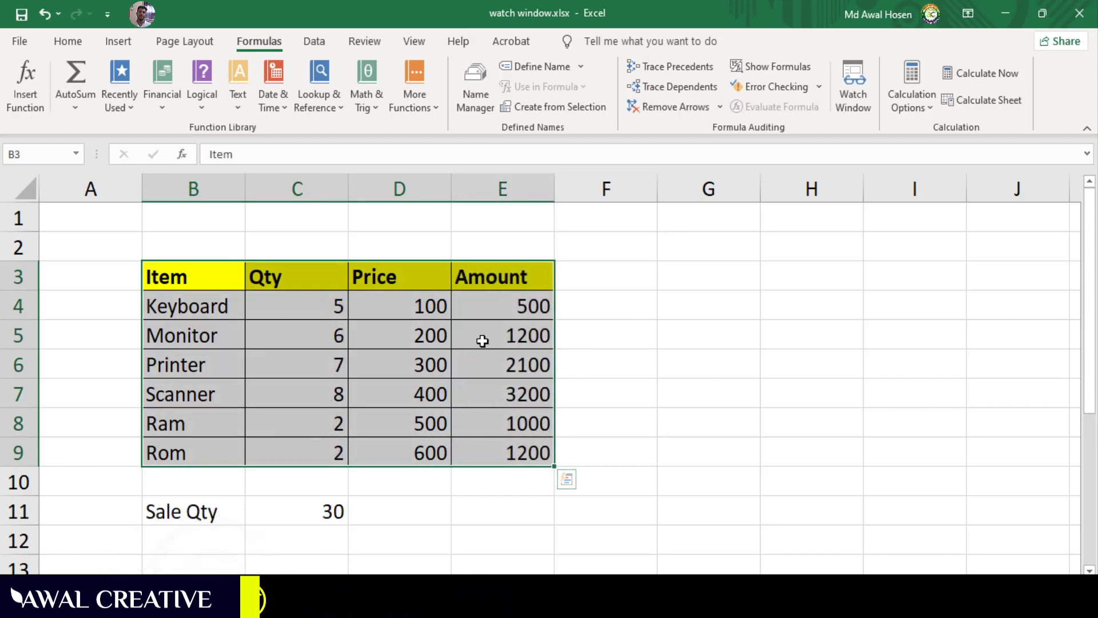
pyautogui.click(388, 334)
pyautogui.moveTo(166, 274); pyautogui.dragTo(483, 454)
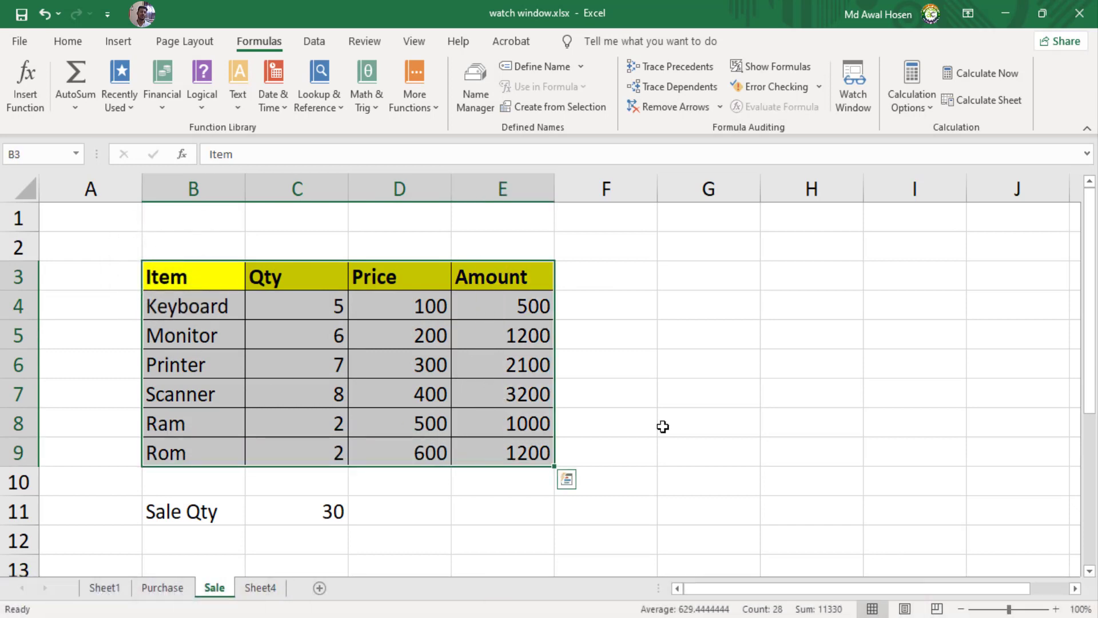
pyautogui.click(667, 404)
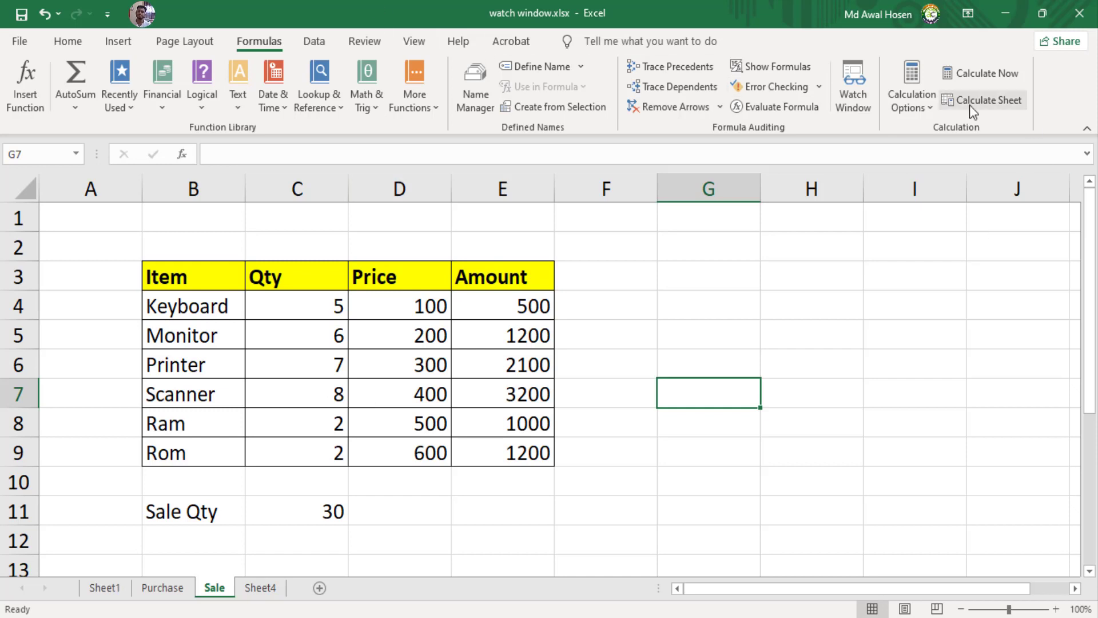
pyautogui.click(176, 589)
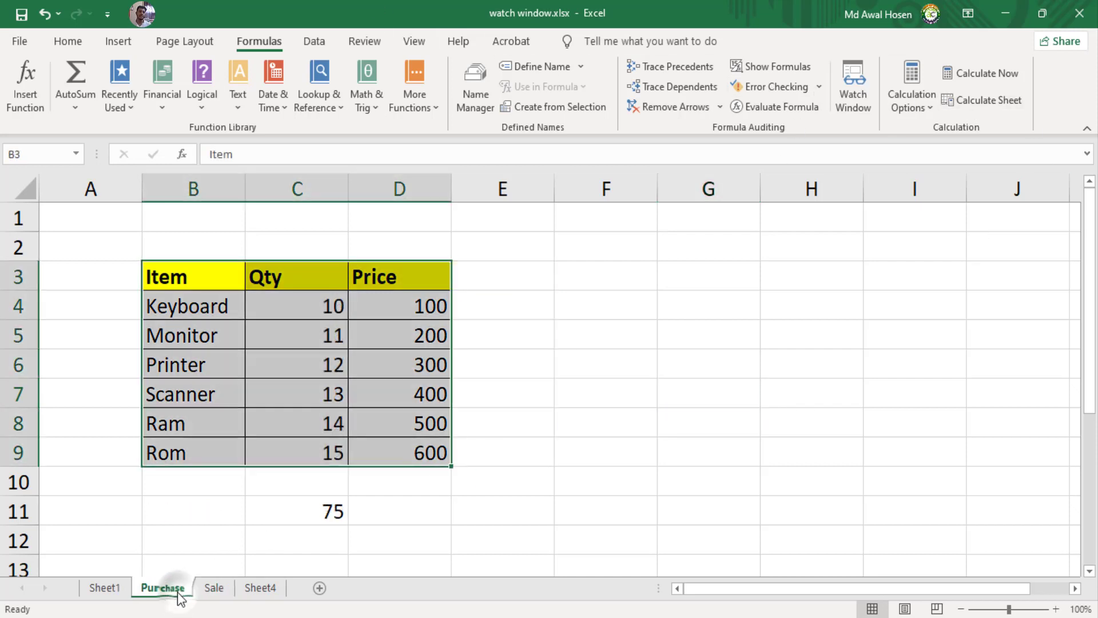
pyautogui.click(215, 588)
pyautogui.click(689, 309)
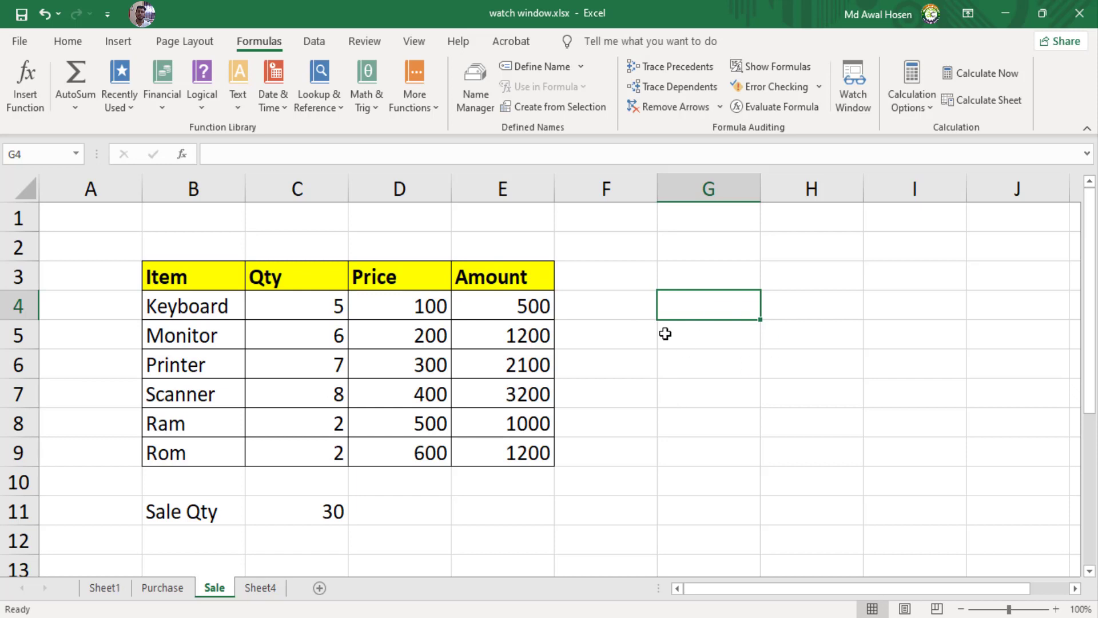
# Reopen the Watch Window from the Sale sheet and delete the watches on Sheet1 cells C9, C17 and C19.
pyautogui.click(852, 86)
pyautogui.moveTo(671, 372); pyautogui.dragTo(665, 311)
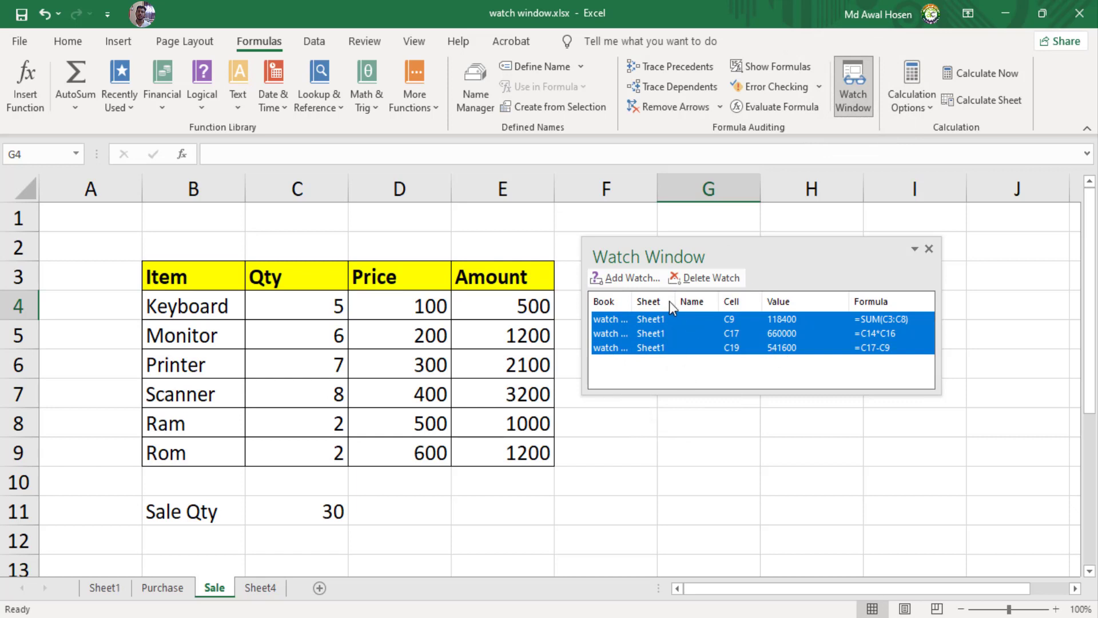
pyautogui.click(715, 278)
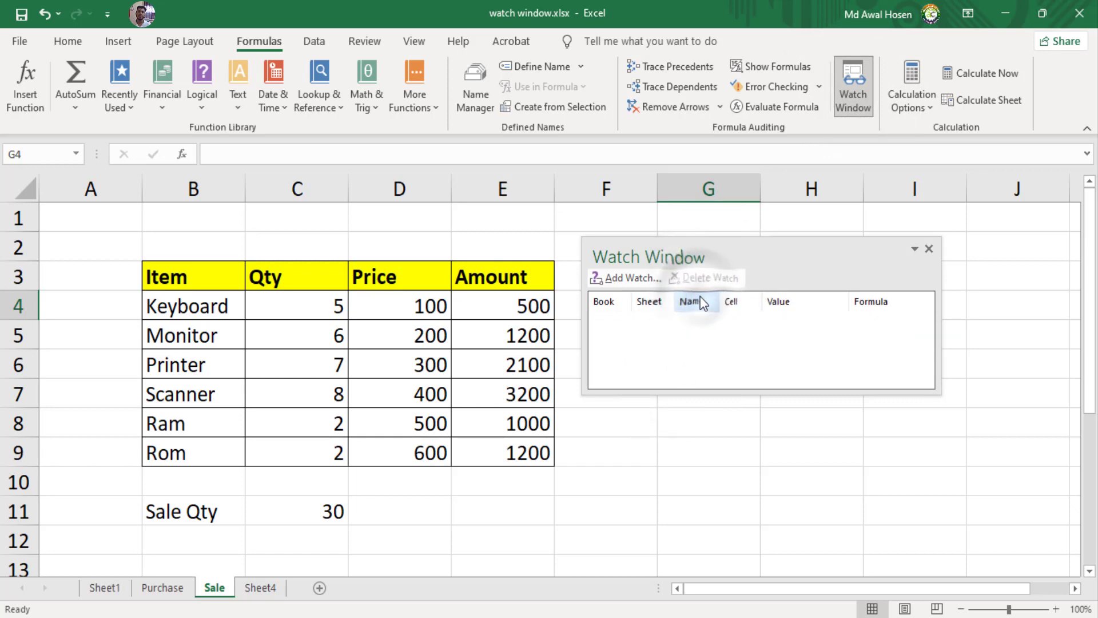
# Add watches on the quantity totals in cell C11 of the Sale sheet and cell C11 of the Purchase sheet.
pyautogui.click(629, 278)
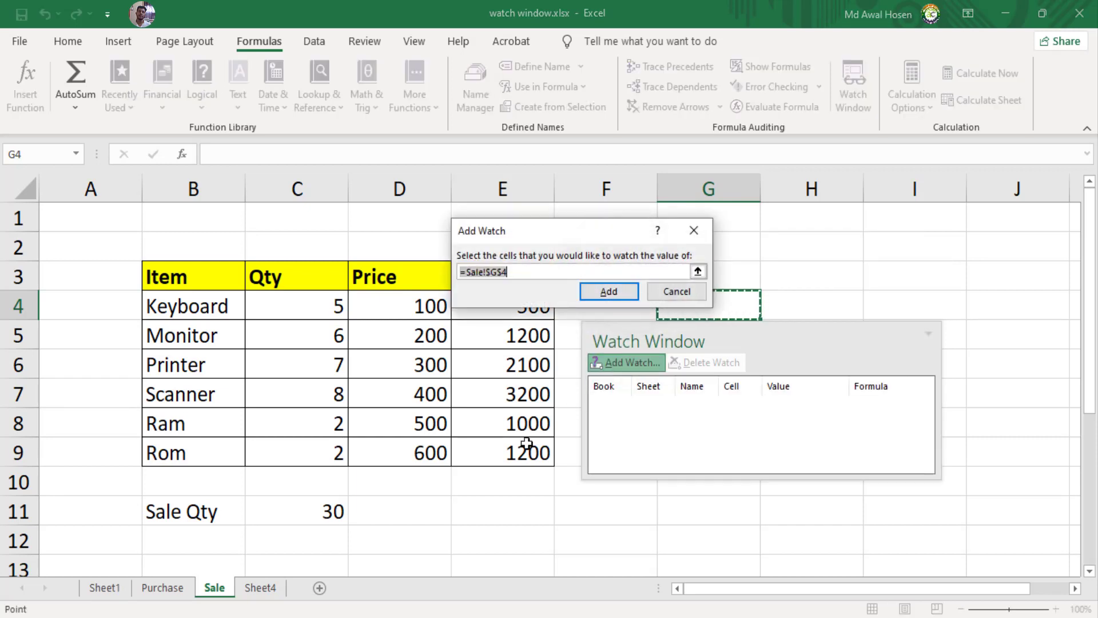
pyautogui.click(329, 511)
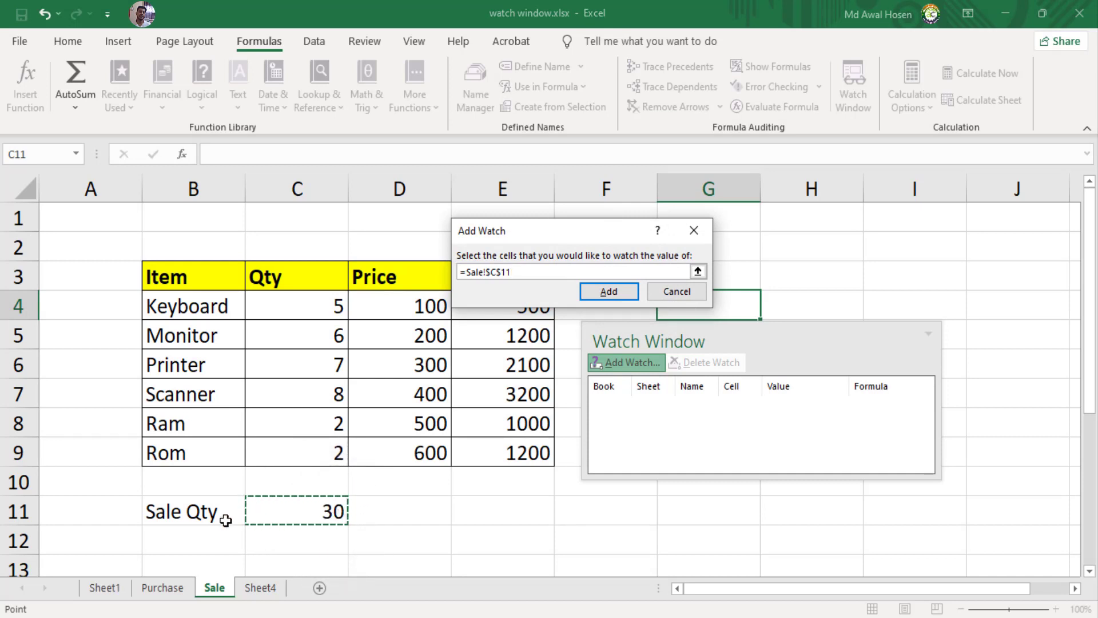
pyautogui.click(609, 292)
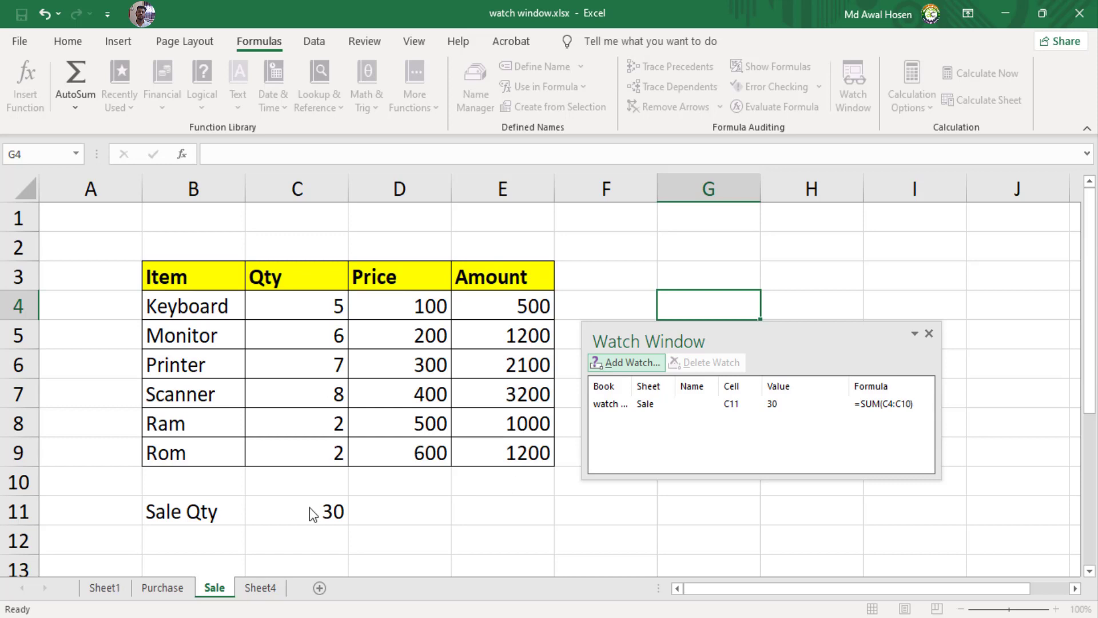
pyautogui.click(627, 362)
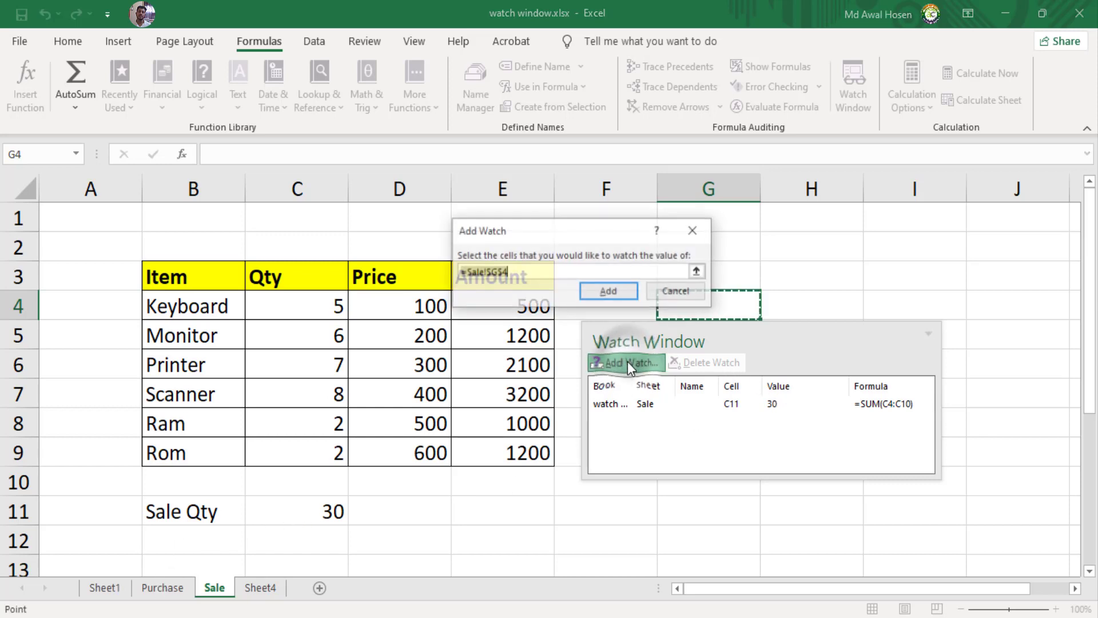
pyautogui.click(164, 589)
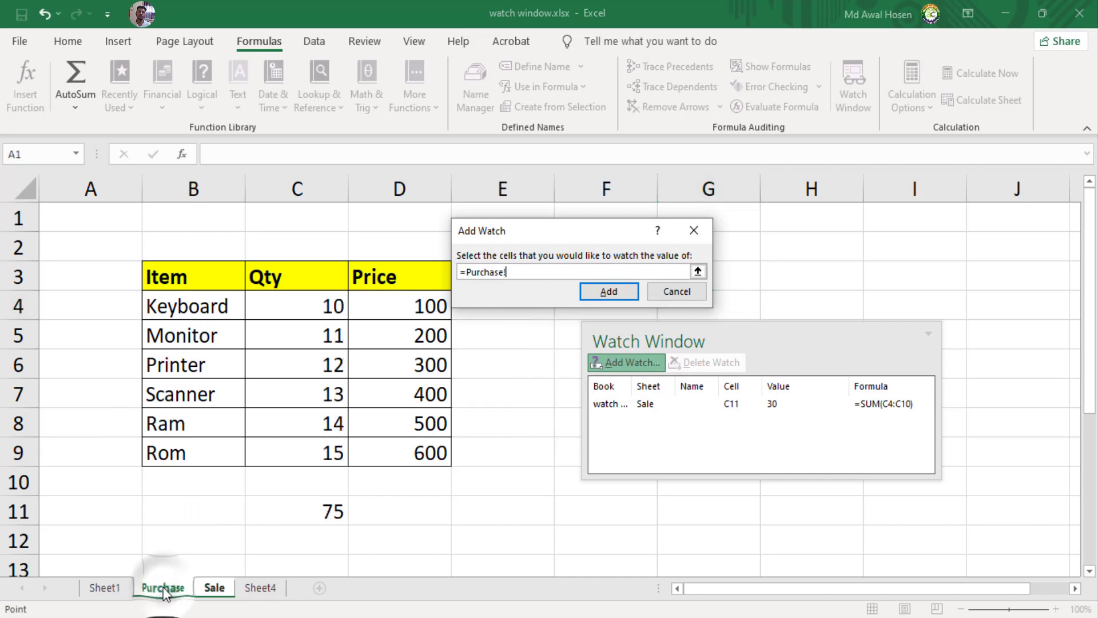
pyautogui.click(316, 511)
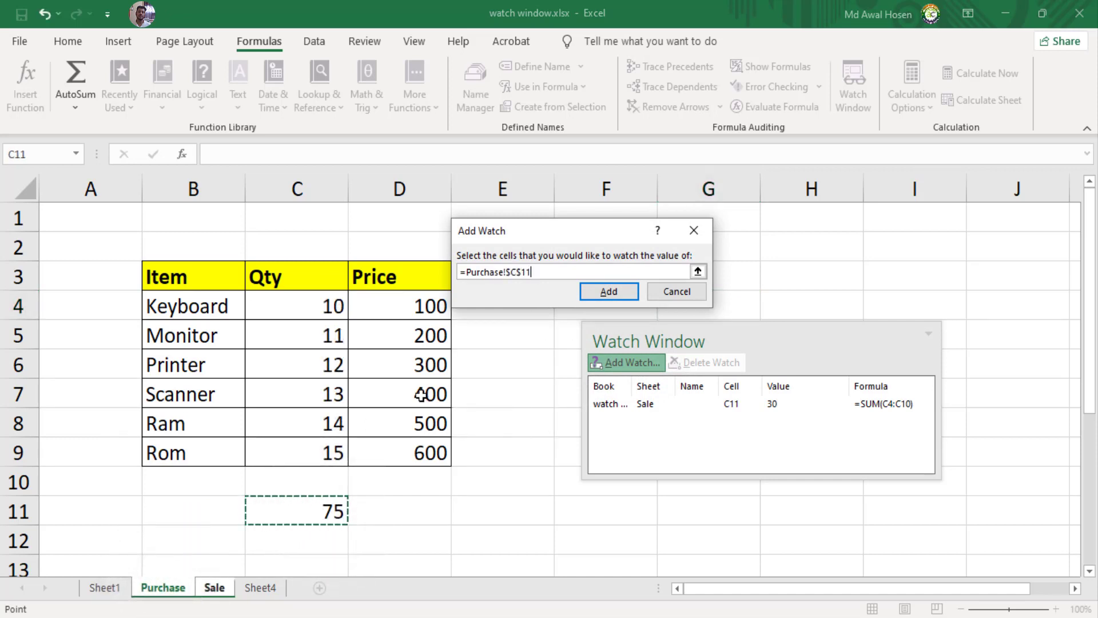
pyautogui.click(605, 293)
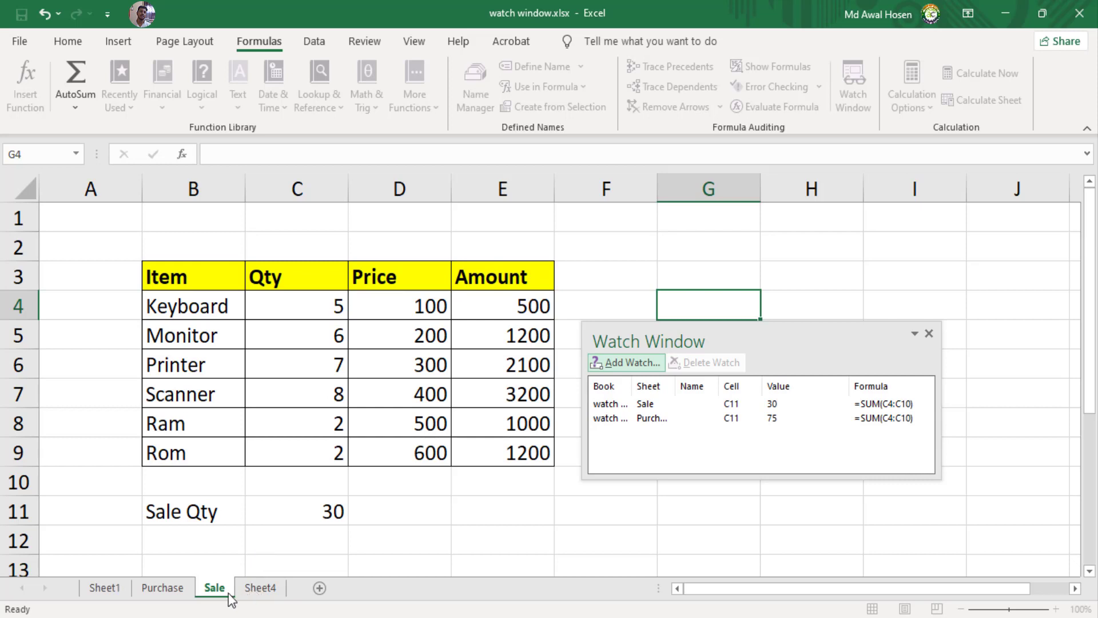
# Set the Monitor price in cell D5 of the Sale sheet to 300.
pyautogui.click(420, 358)
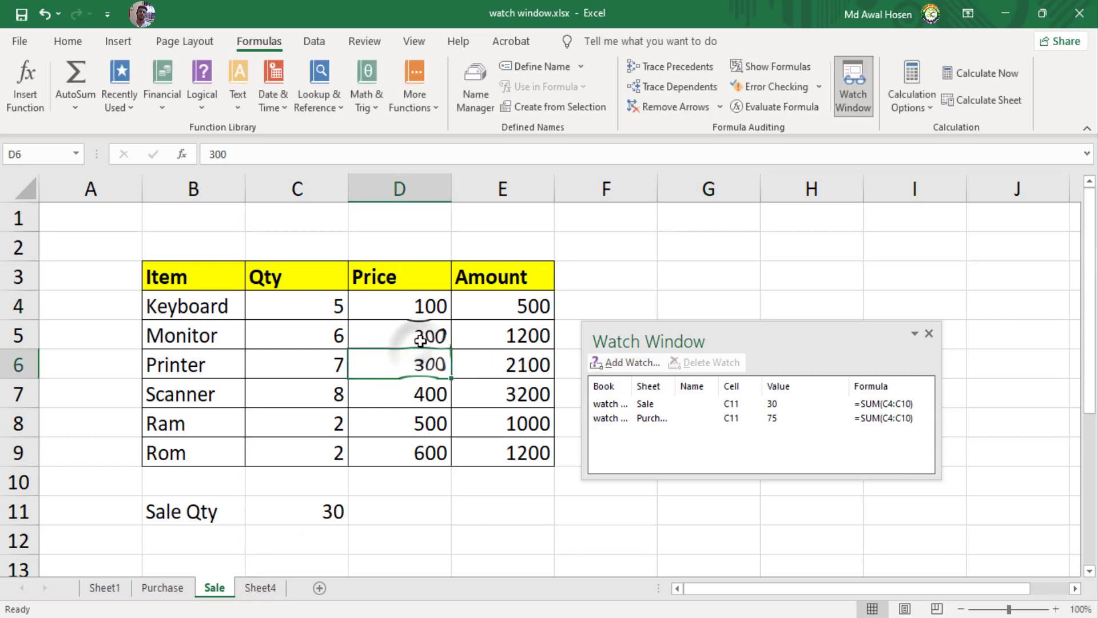
pyautogui.click(400, 339)
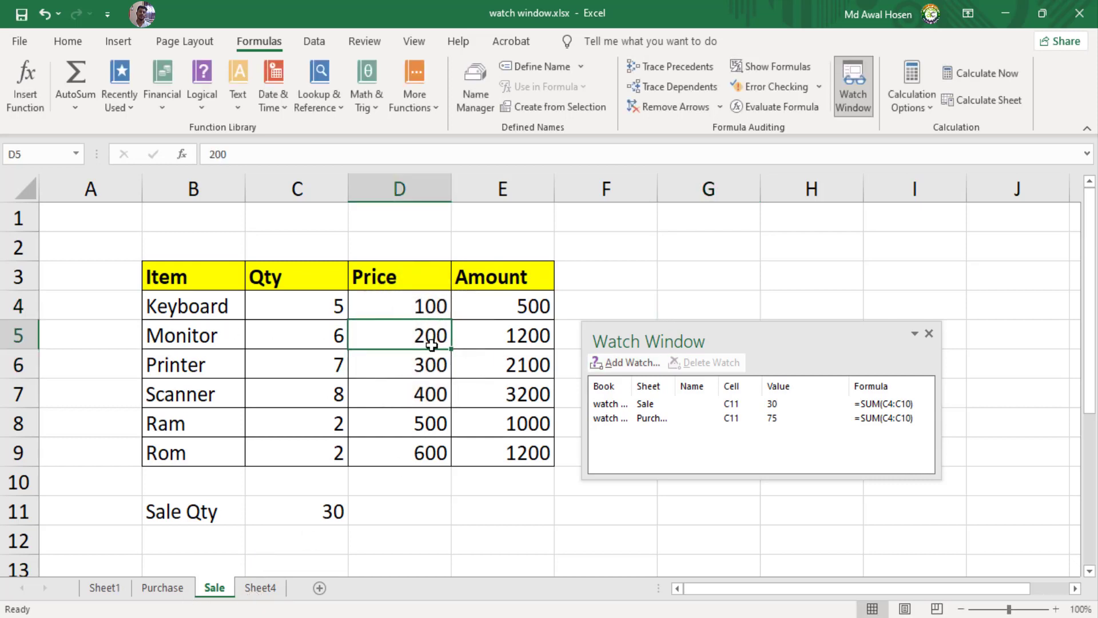
pyautogui.write('300')
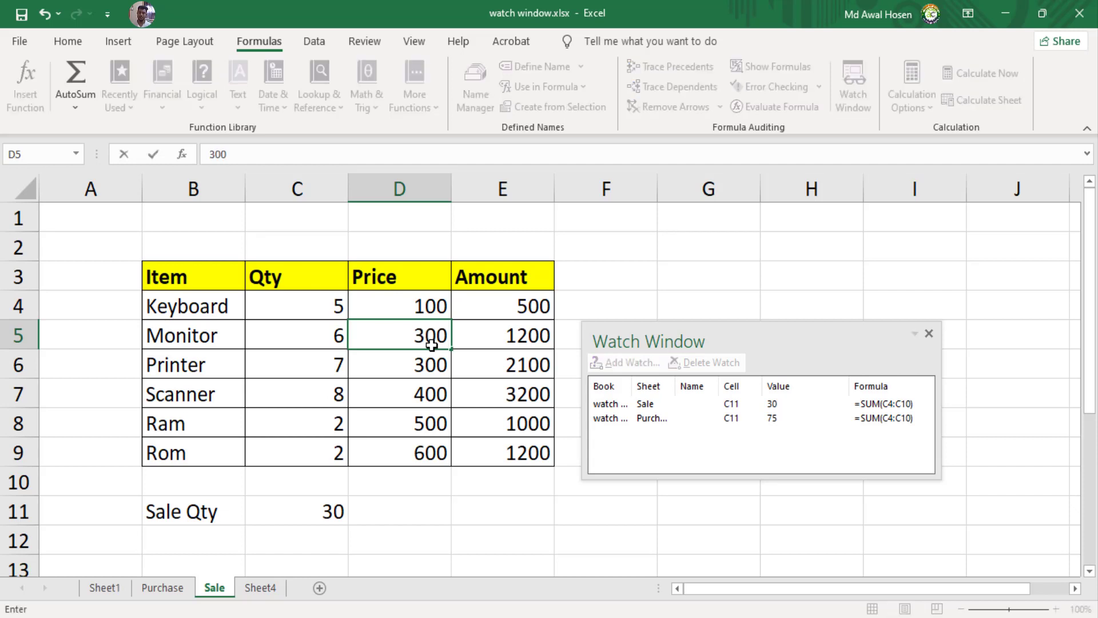
pyautogui.press('Return')
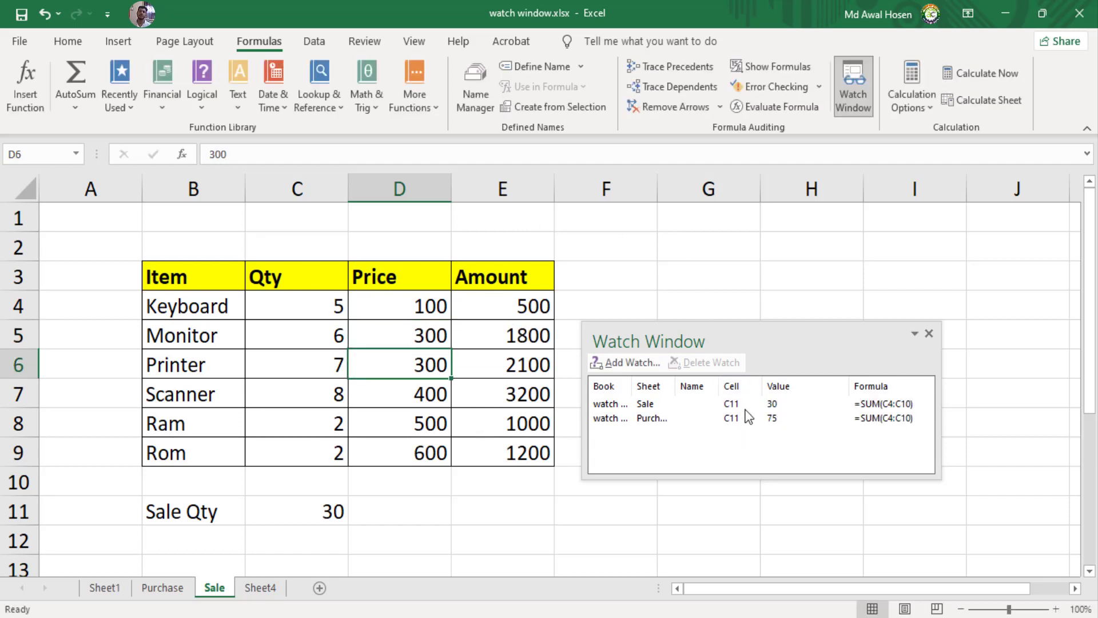
# Set the Printer quantity in cell C6 of the Sale sheet to 80.
pyautogui.click(324, 361)
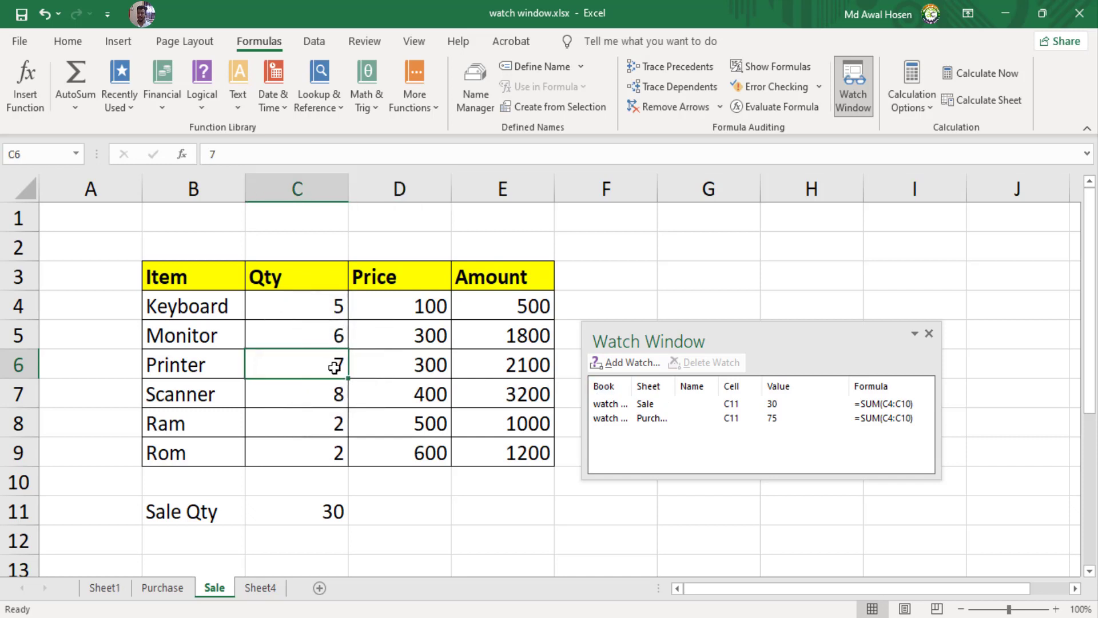
pyautogui.write('80')
pyautogui.press('Return')
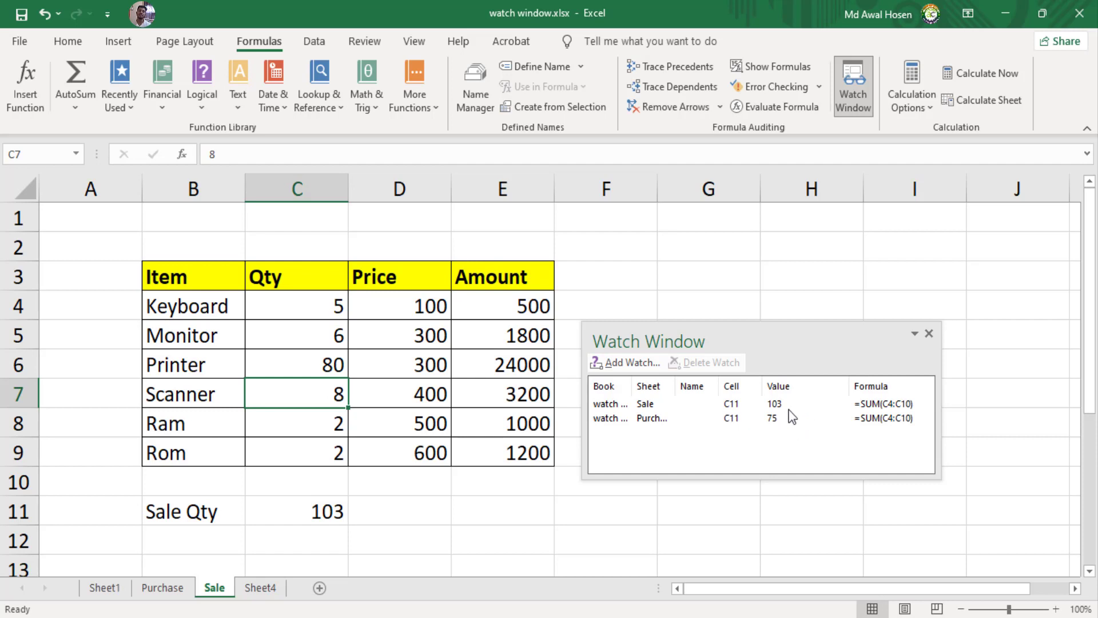
# Set the Printer quantity in cell C6 of the Sale sheet to 3.
pyautogui.click(335, 368)
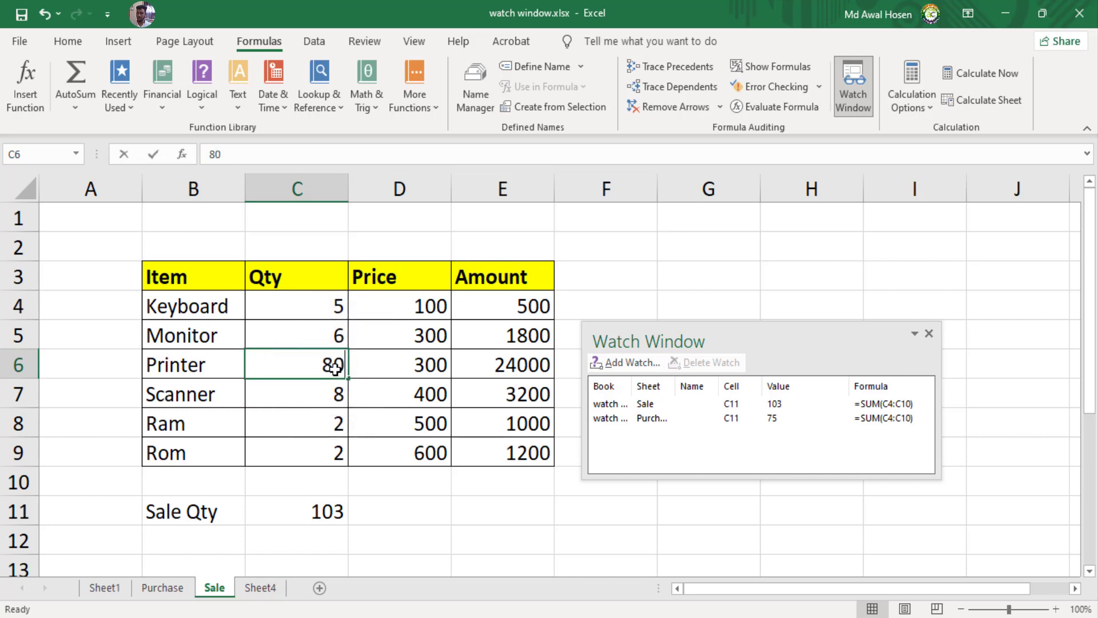
pyautogui.write('3')
pyautogui.press('Return')
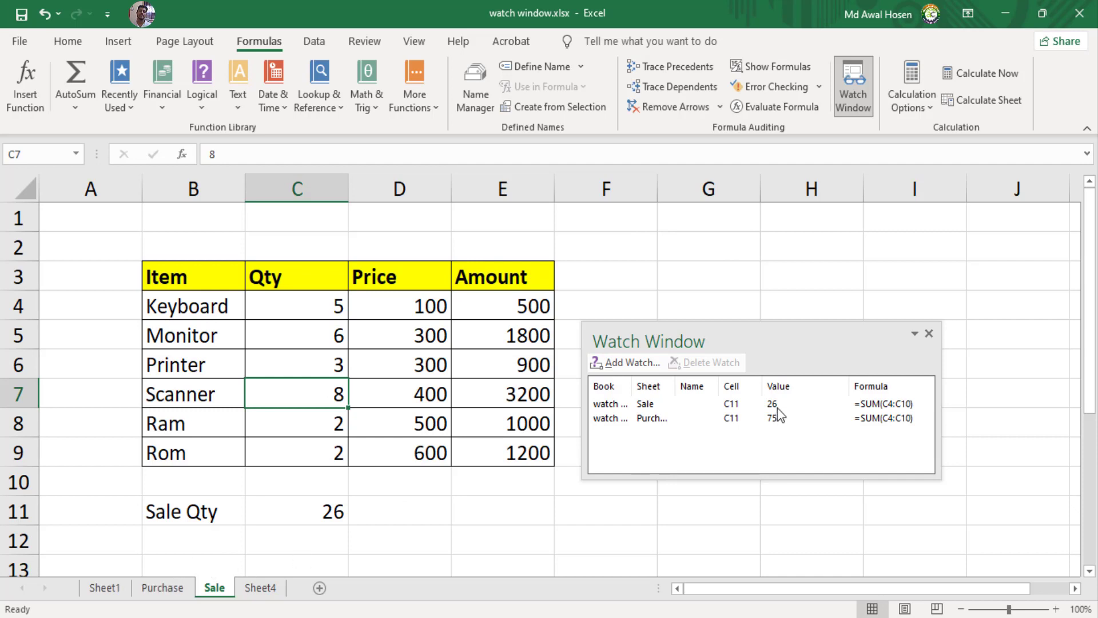
# Move the Watch Window up beside the Sale table's header row and make it taller.
pyautogui.moveTo(803, 329); pyautogui.dragTo(822, 266)
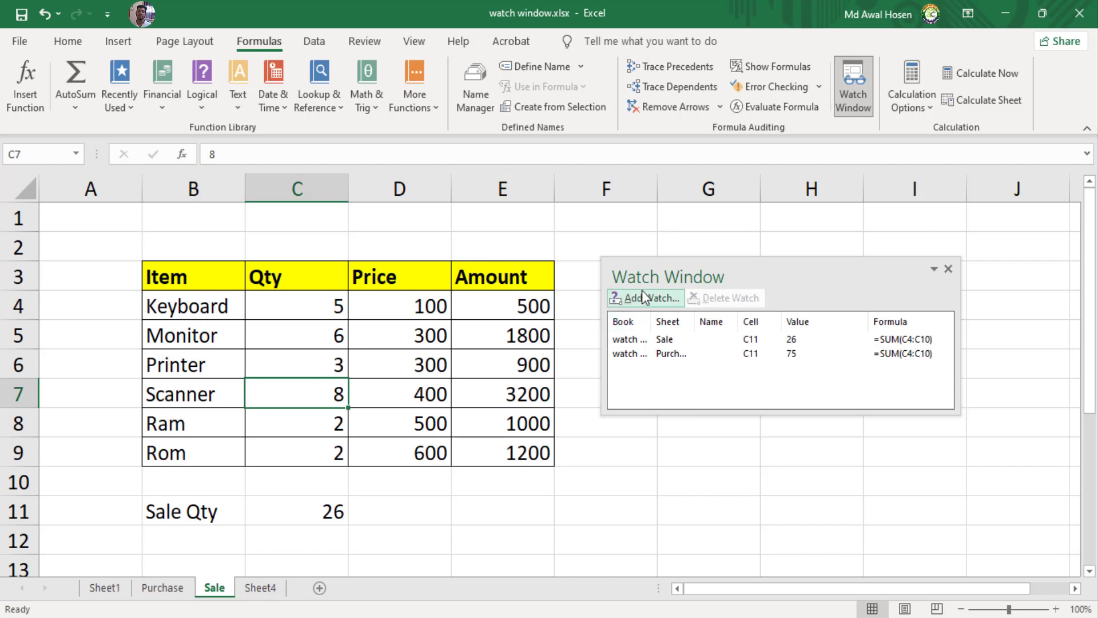
pyautogui.moveTo(812, 271); pyautogui.dragTo(807, 263)
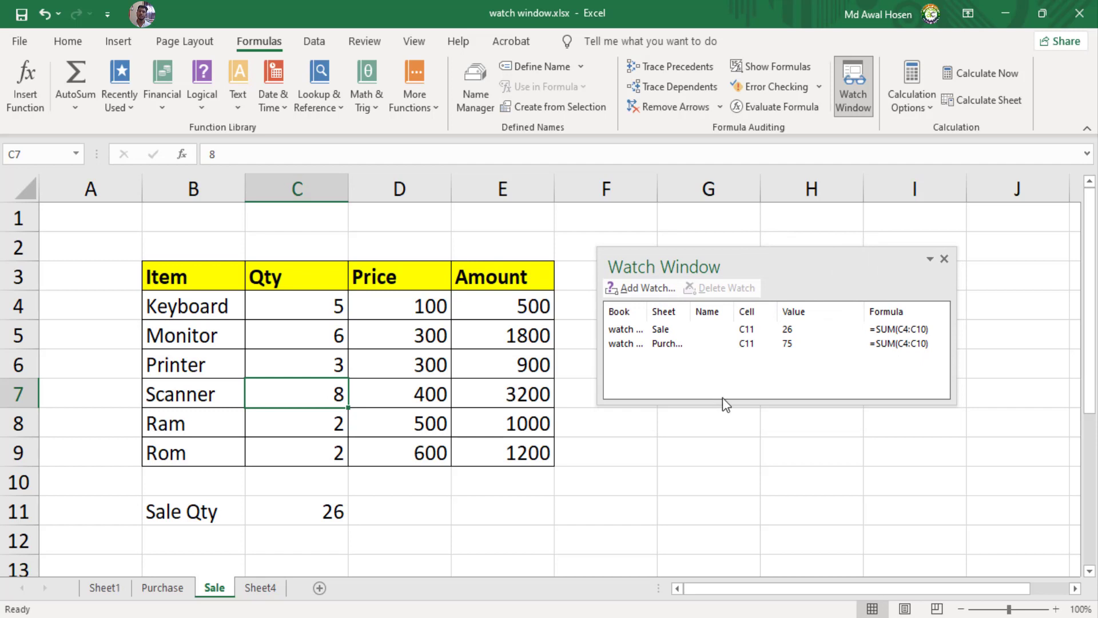
pyautogui.moveTo(722, 403); pyautogui.dragTo(718, 447)
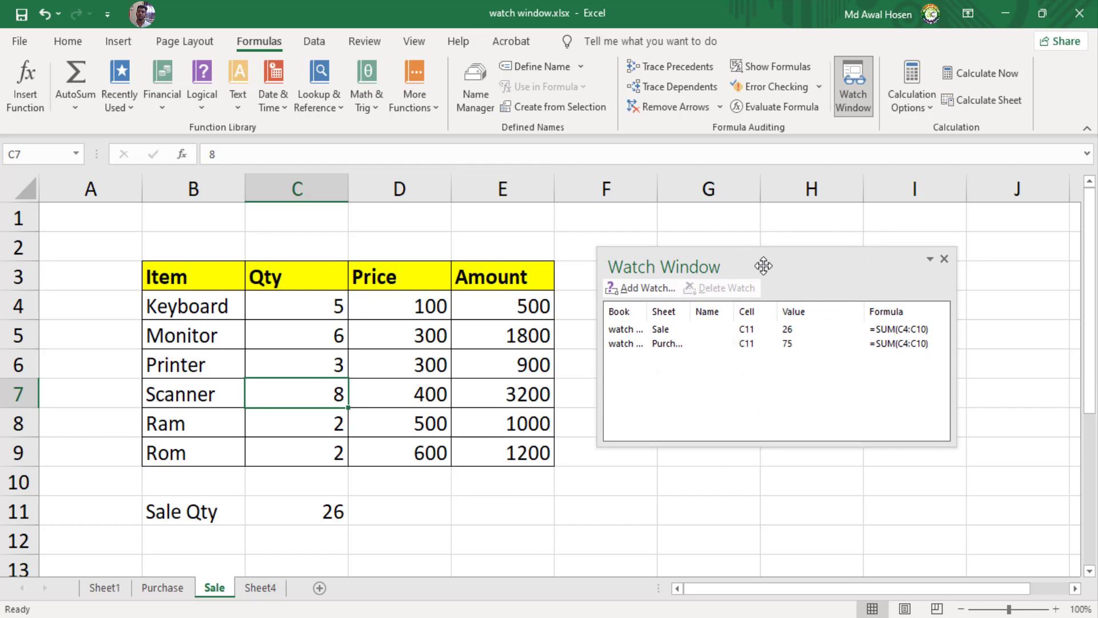
pyautogui.moveTo(762, 265)
pyautogui.mouseDown()
pyautogui.moveTo(760, 279)
pyautogui.moveTo(770, 246)
pyautogui.mouseUp()
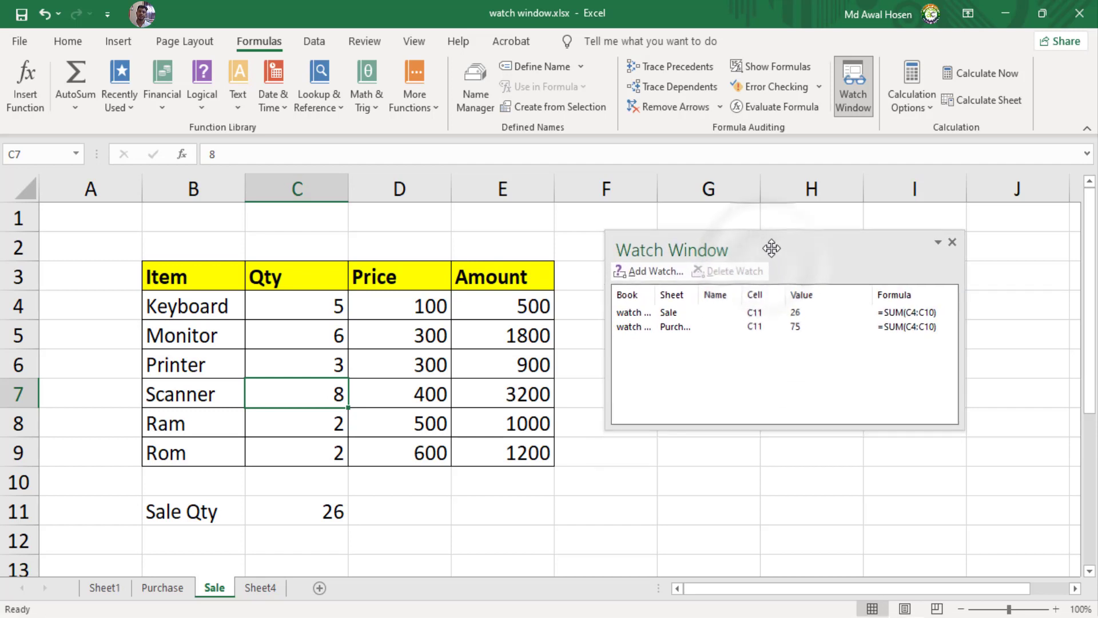
# Enter the formula =C11-Sale!C11 in cell E12 of the Purchase sheet to subtract the sale quantity from the purchase quantity.
pyautogui.click(333, 513)
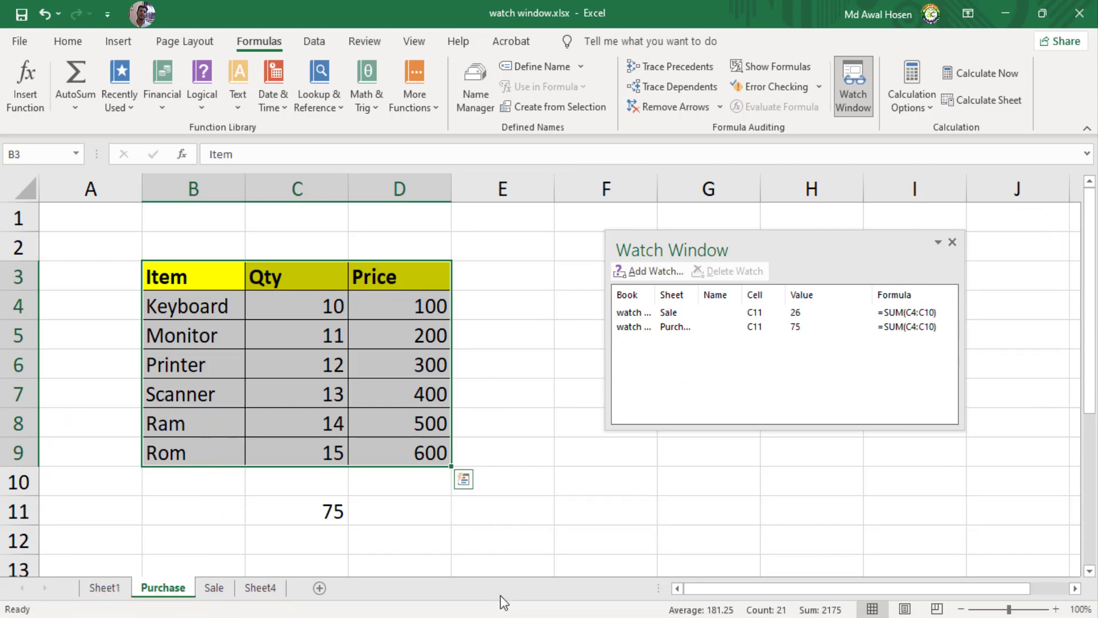
pyautogui.click(503, 542)
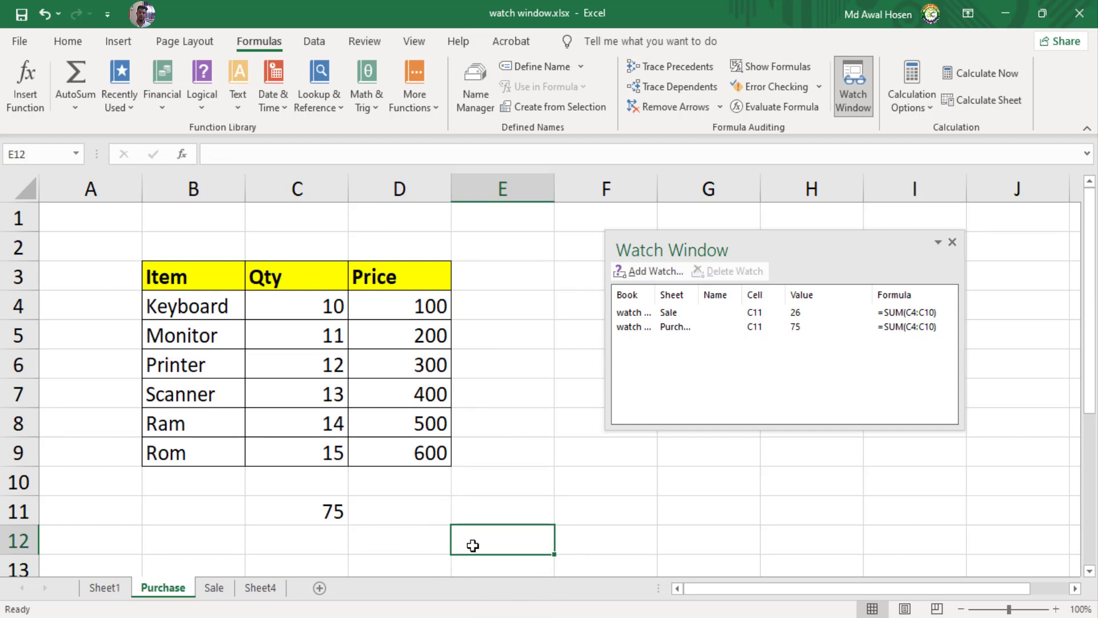
pyautogui.write('=')
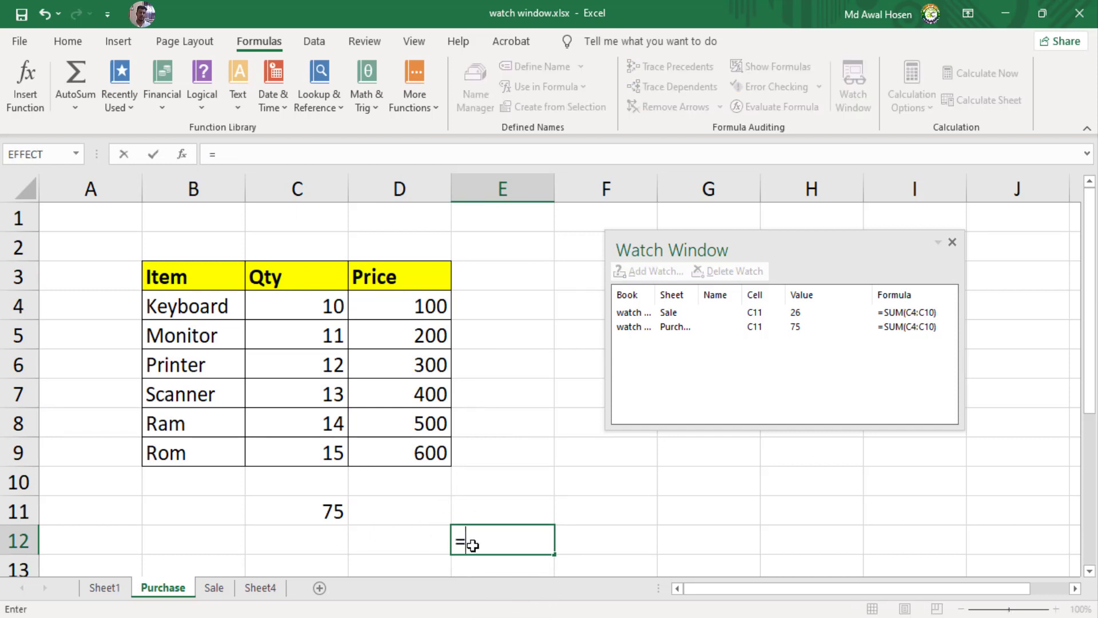
pyautogui.click(315, 510)
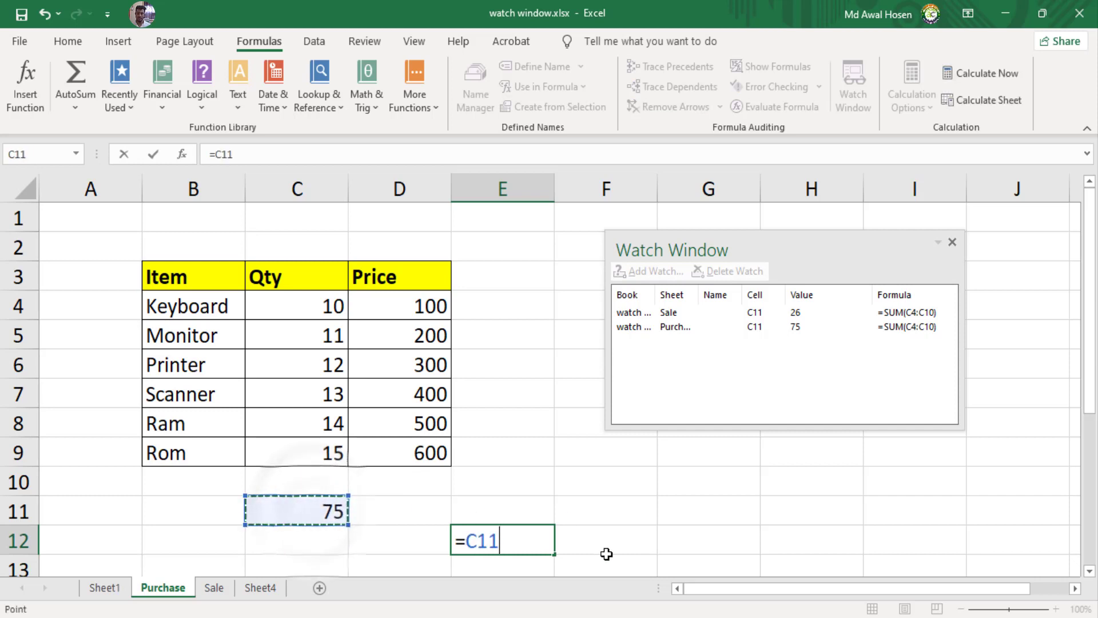
pyautogui.write('-')
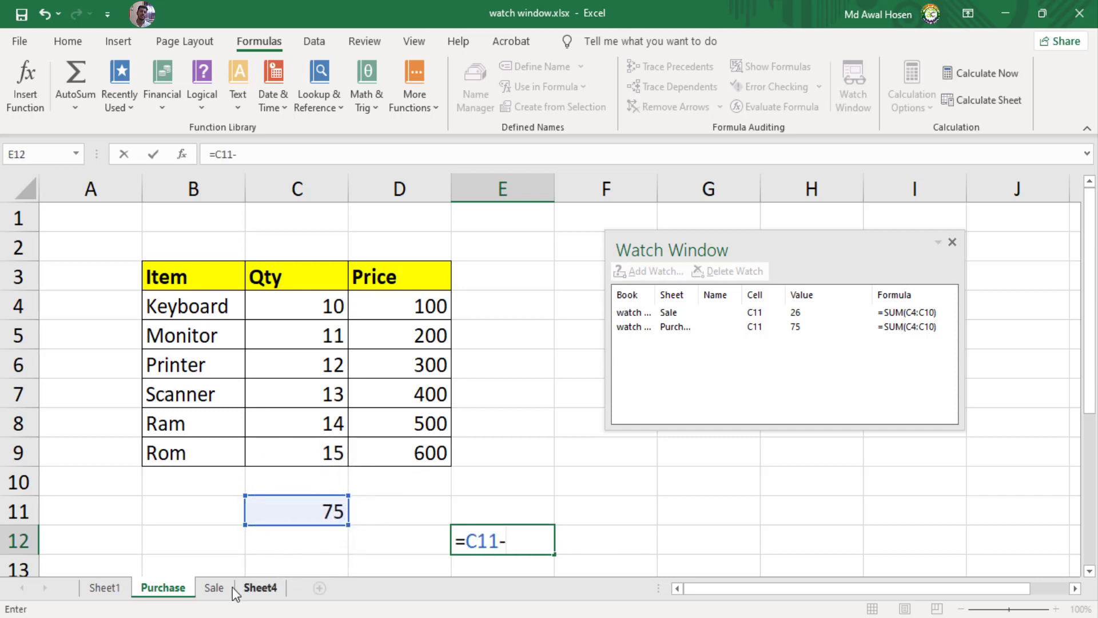
pyautogui.click(214, 588)
pyautogui.click(319, 510)
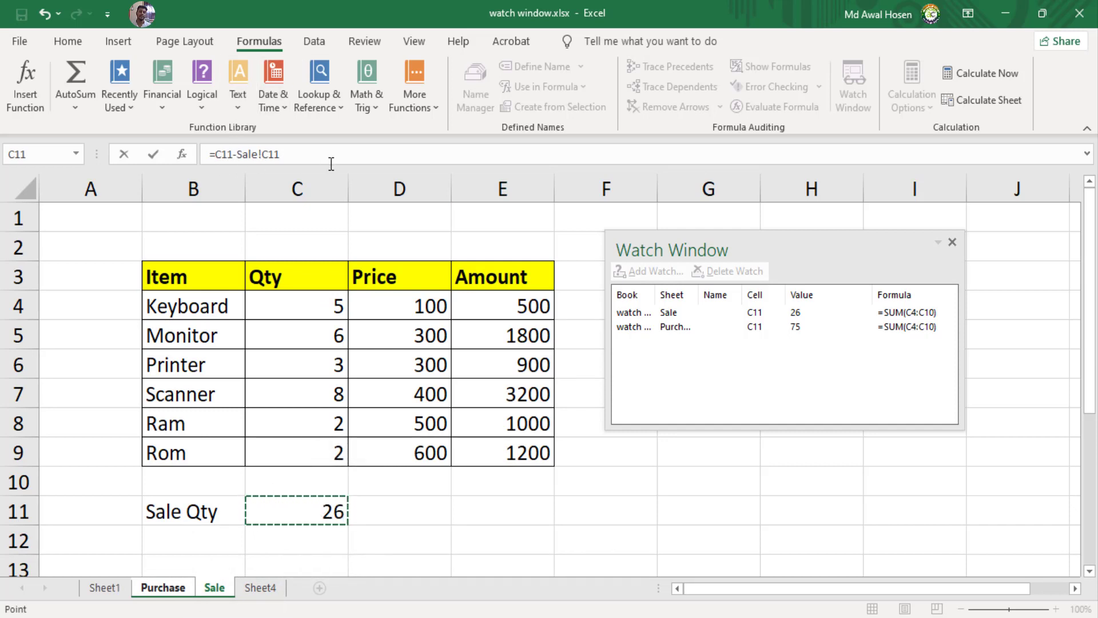
pyautogui.press('Return')
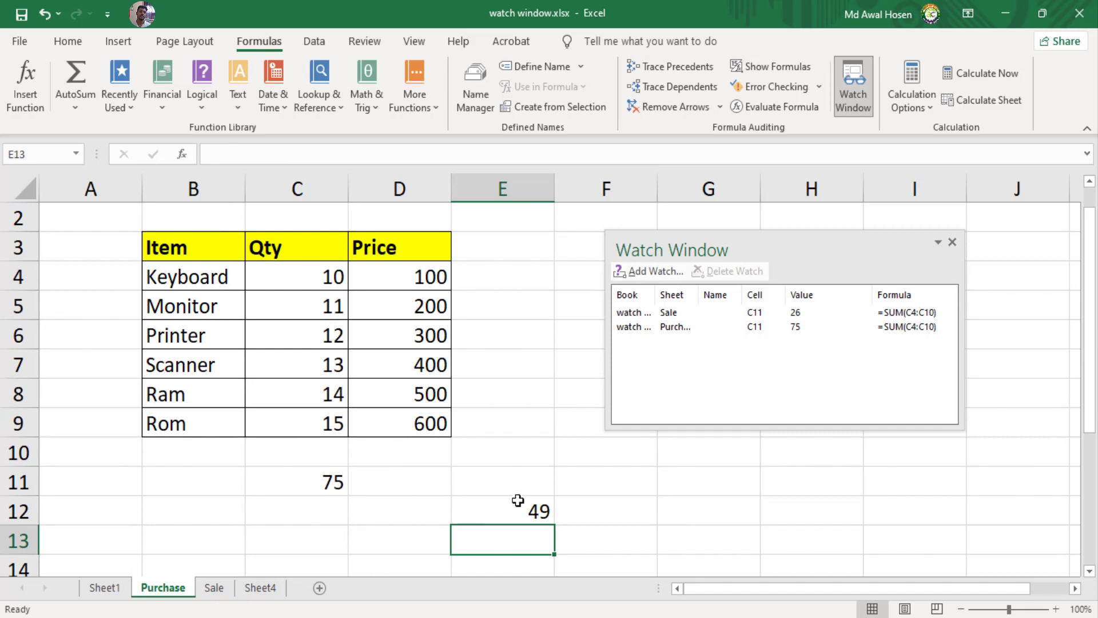
# Add a watch on cell E12 of the Purchase sheet and select its entry in the Watch Window.
pyautogui.click(532, 508)
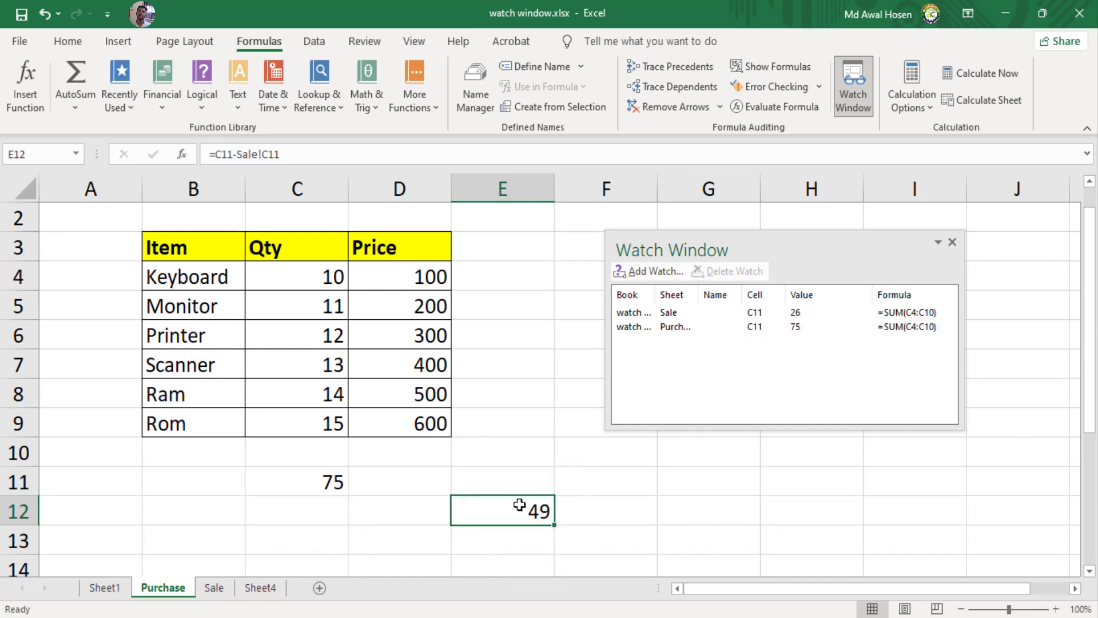
pyautogui.click(653, 273)
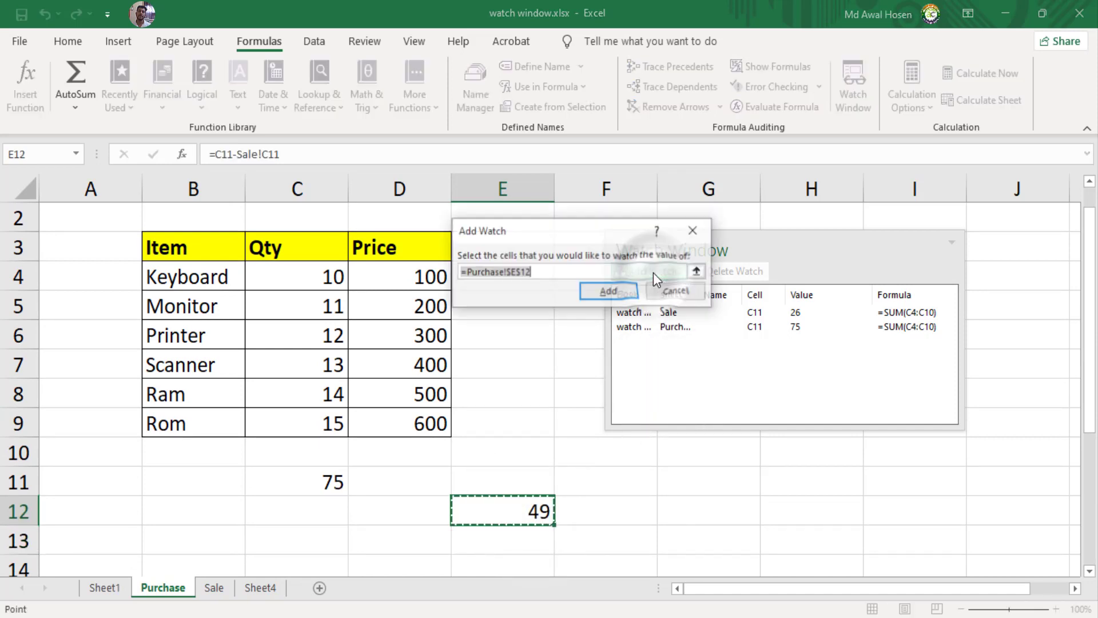
pyautogui.click(608, 291)
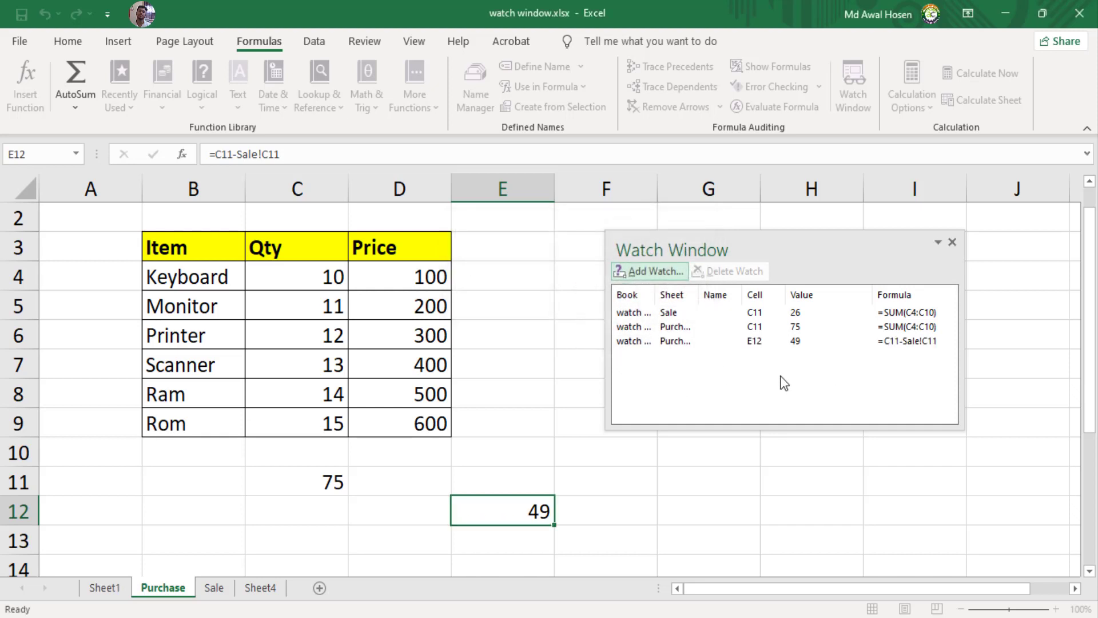
pyautogui.click(680, 341)
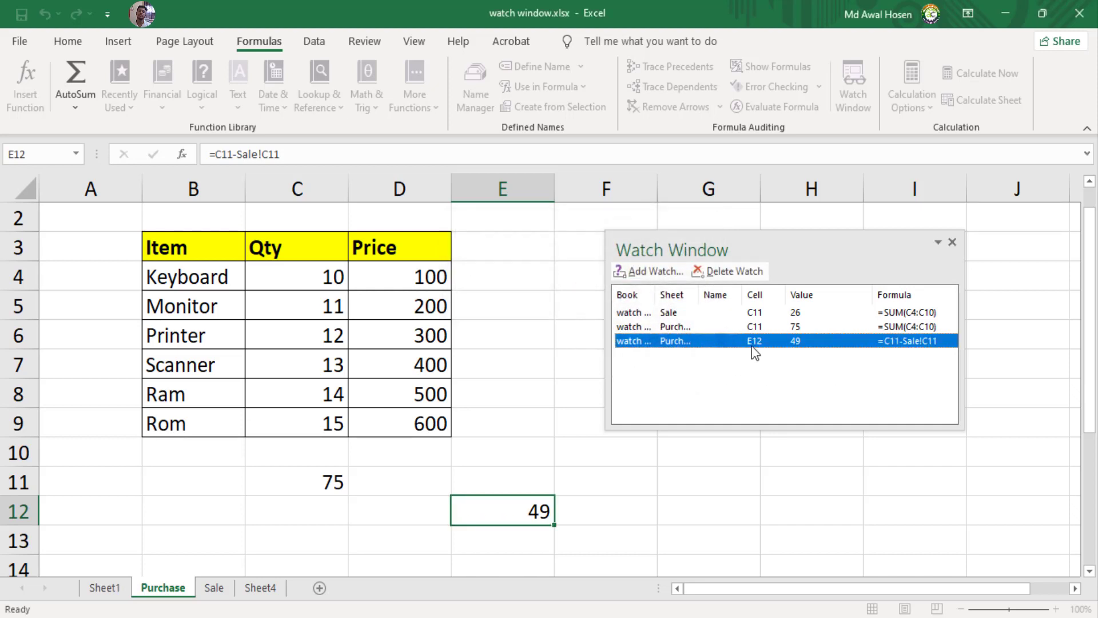
# Set the Scanner quantity in cell C7 of the Purchase sheet to 451 and check the three watched entries.
pyautogui.click(330, 365)
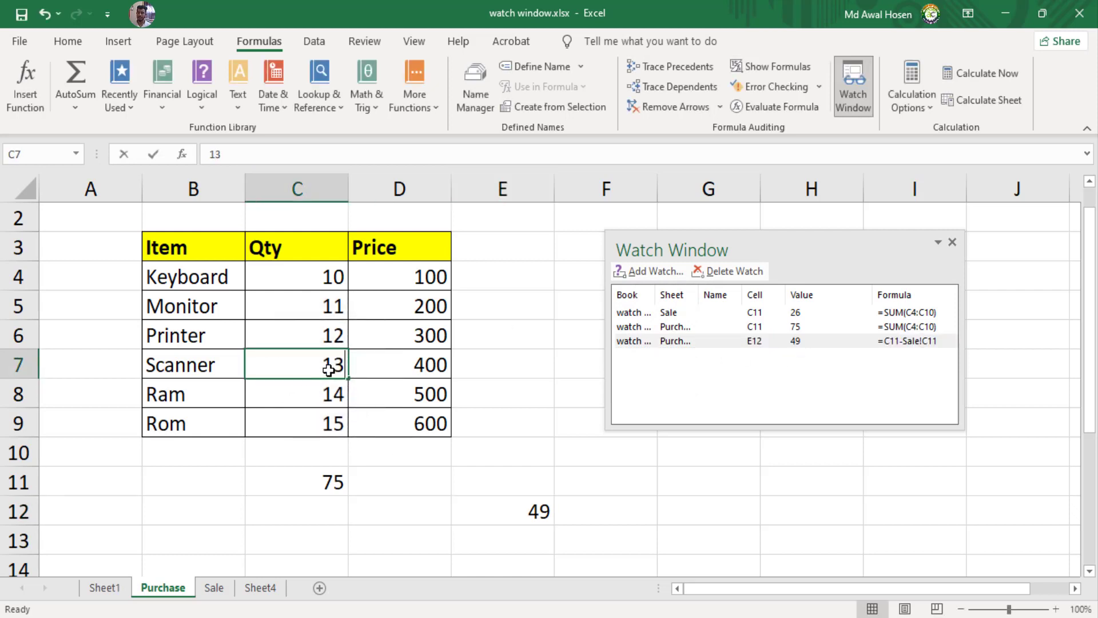
pyautogui.write('451')
pyautogui.press('Return')
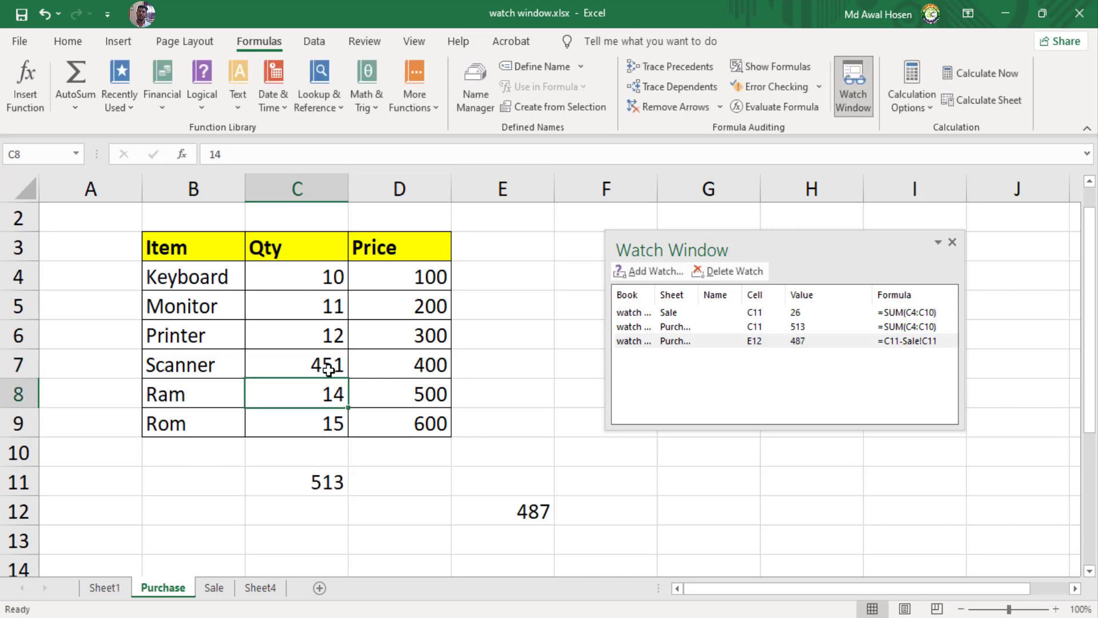
pyautogui.click(798, 329)
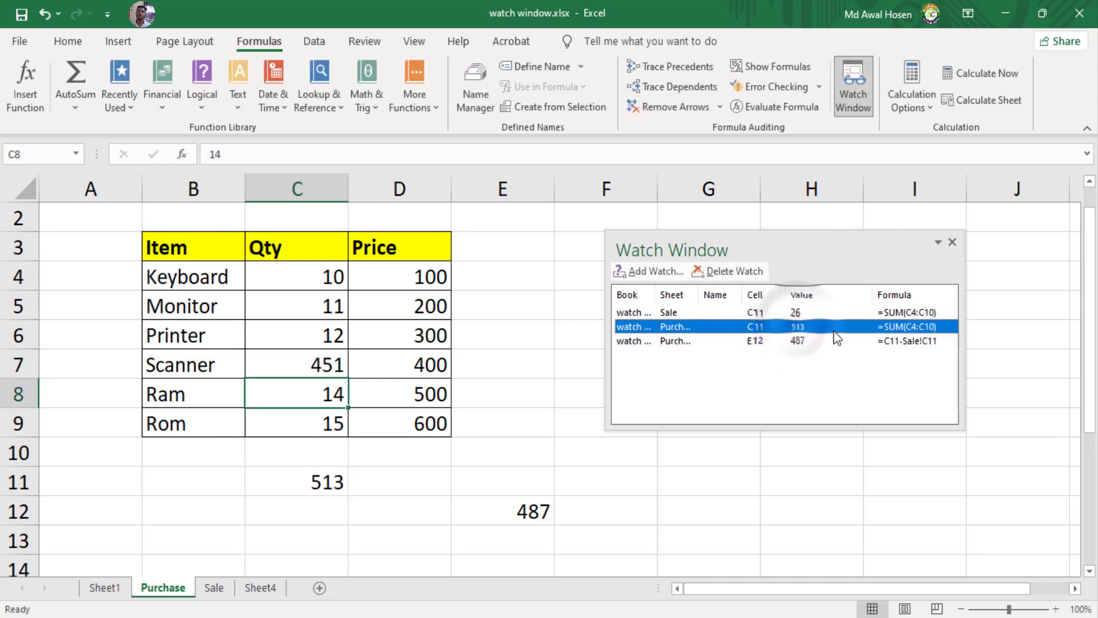
pyautogui.click(795, 340)
pyautogui.click(791, 311)
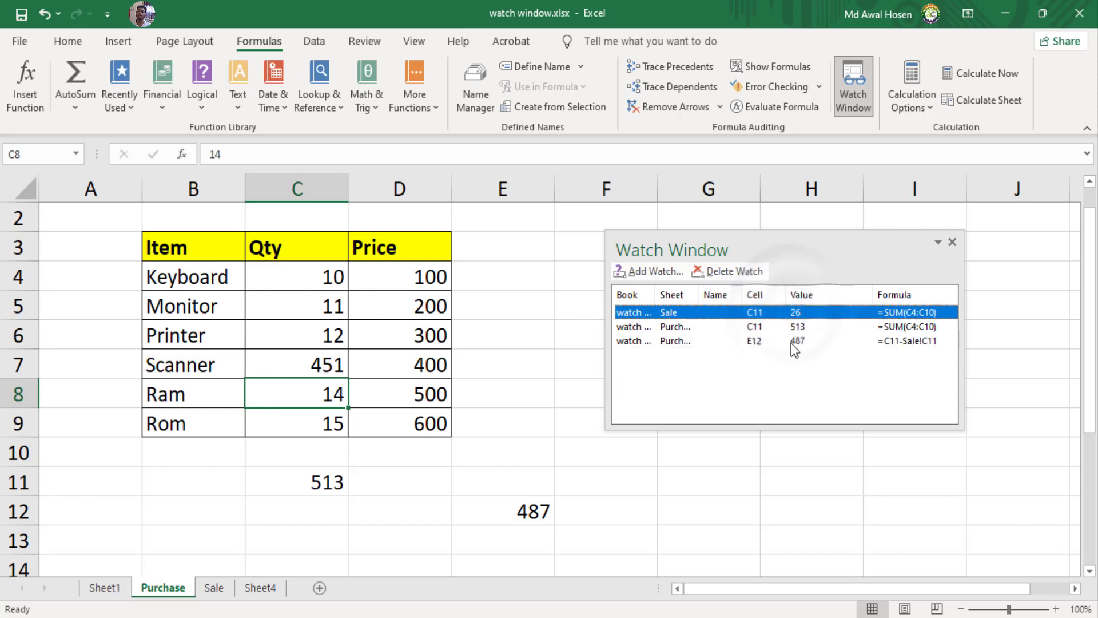
pyautogui.click(797, 340)
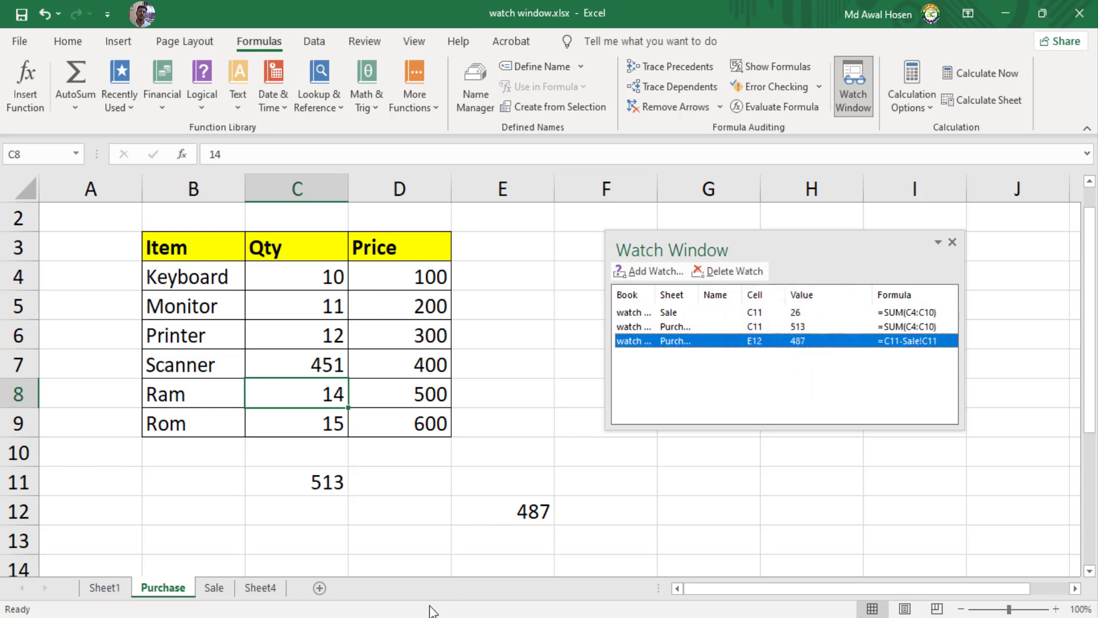
# Set the Keyboard quantity in cell C4 of the Sale sheet to 100 and check the watched entries.
pyautogui.click(213, 588)
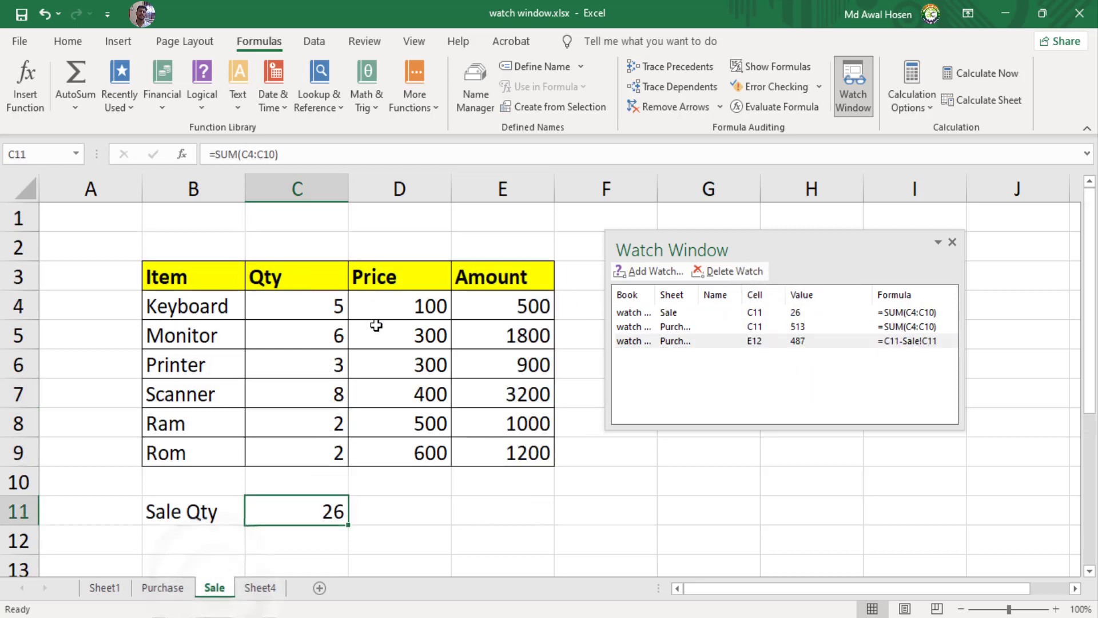
pyautogui.click(279, 311)
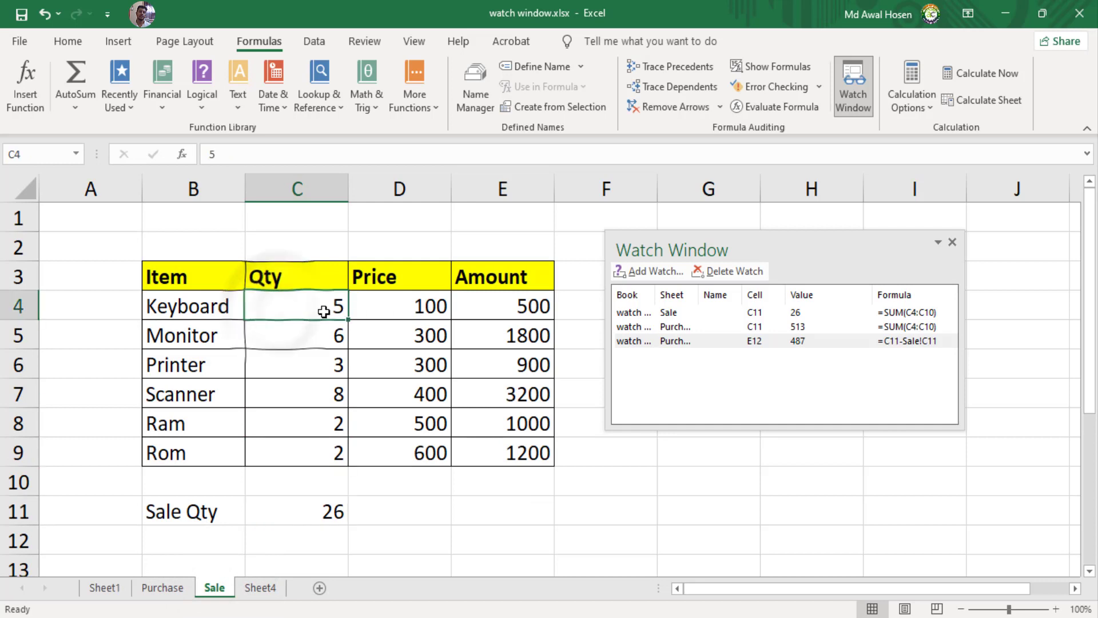
pyautogui.write('100')
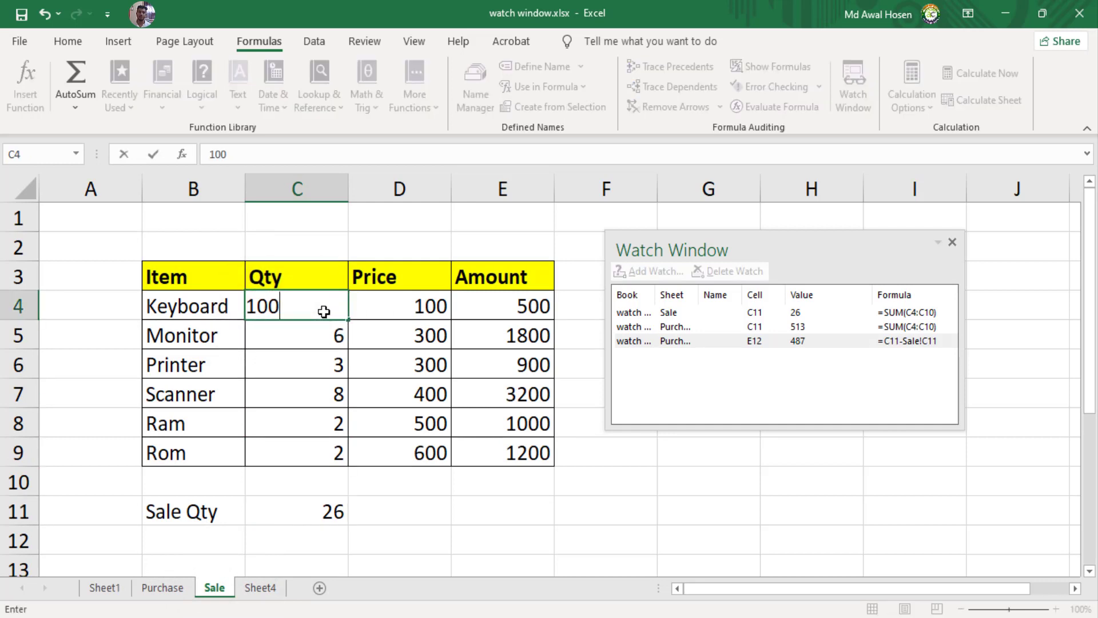
pyautogui.press('Return')
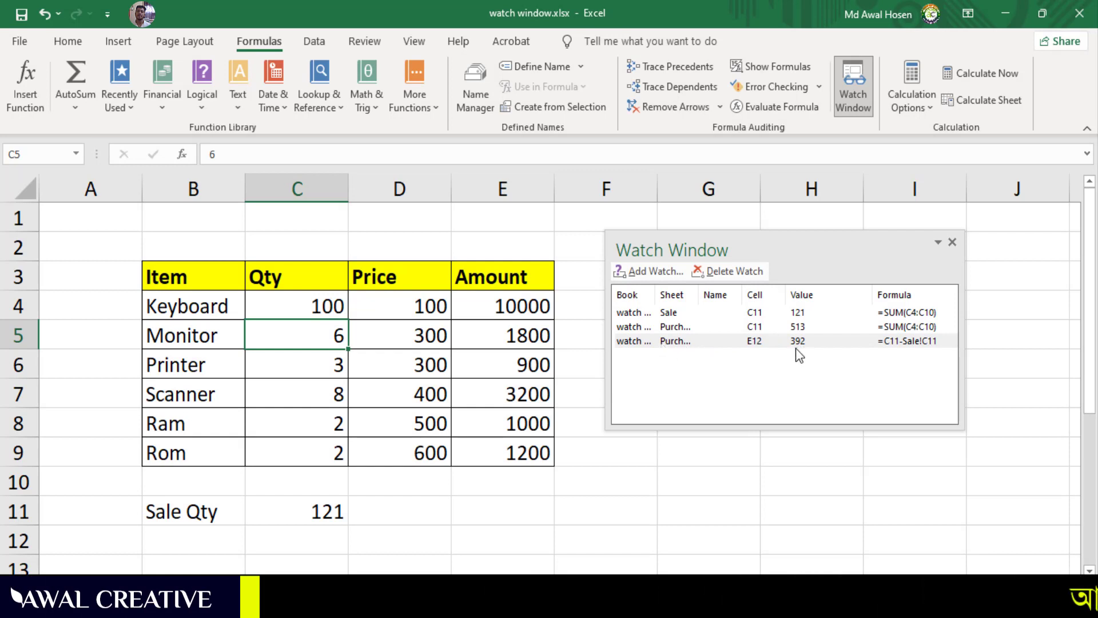
# Set the Scanner quantity in cell C7 of the Sale sheet to 103 and select the Sale C11 watch entry.
pyautogui.click(304, 397)
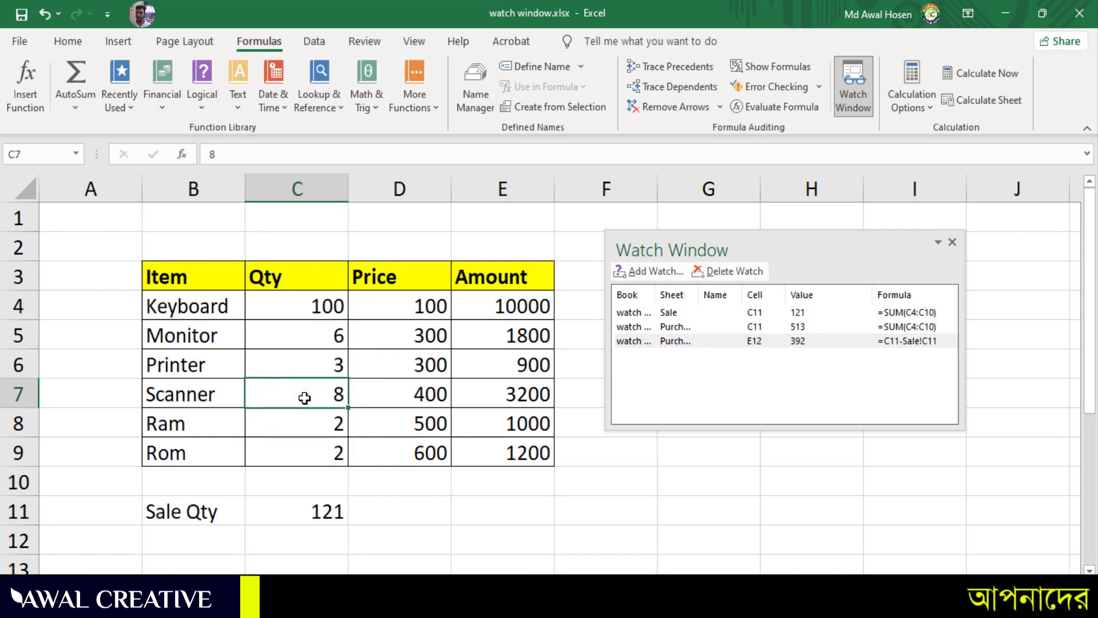
pyautogui.write('103')
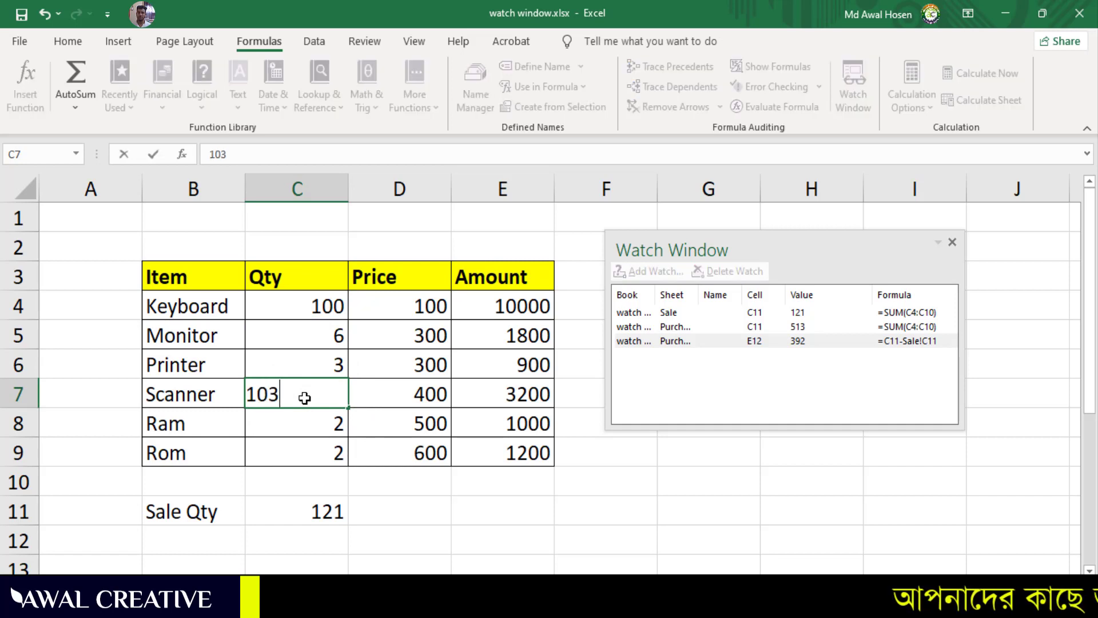
pyautogui.press('Return')
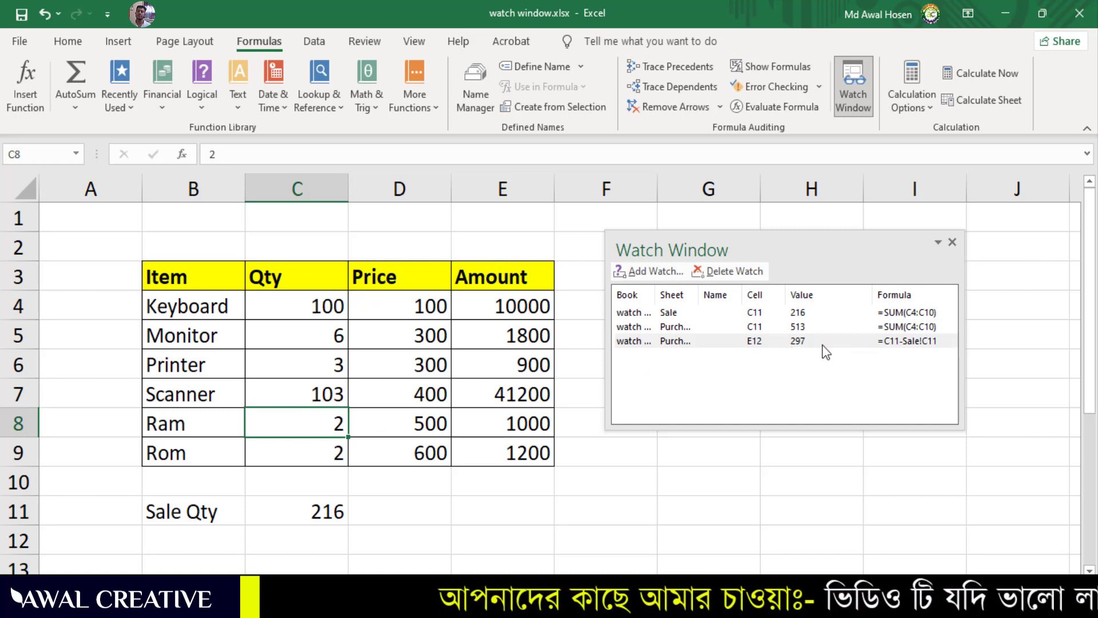
pyautogui.click(801, 313)
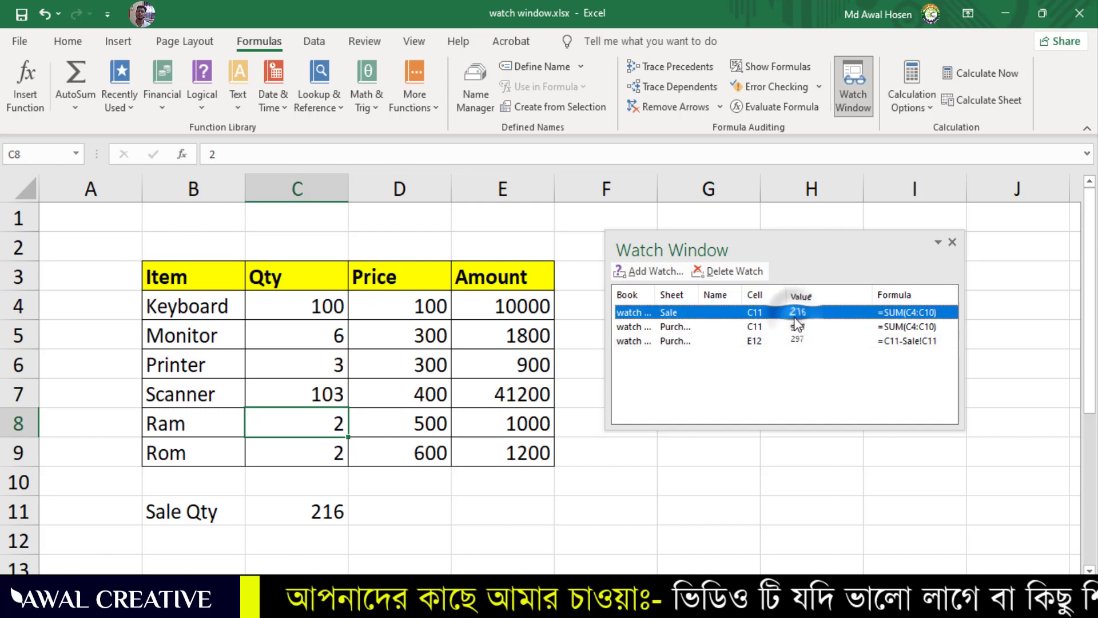
# Move the Watch Window slightly lower and farther away from the Sale table.
pyautogui.moveTo(806, 252); pyautogui.dragTo(782, 261)
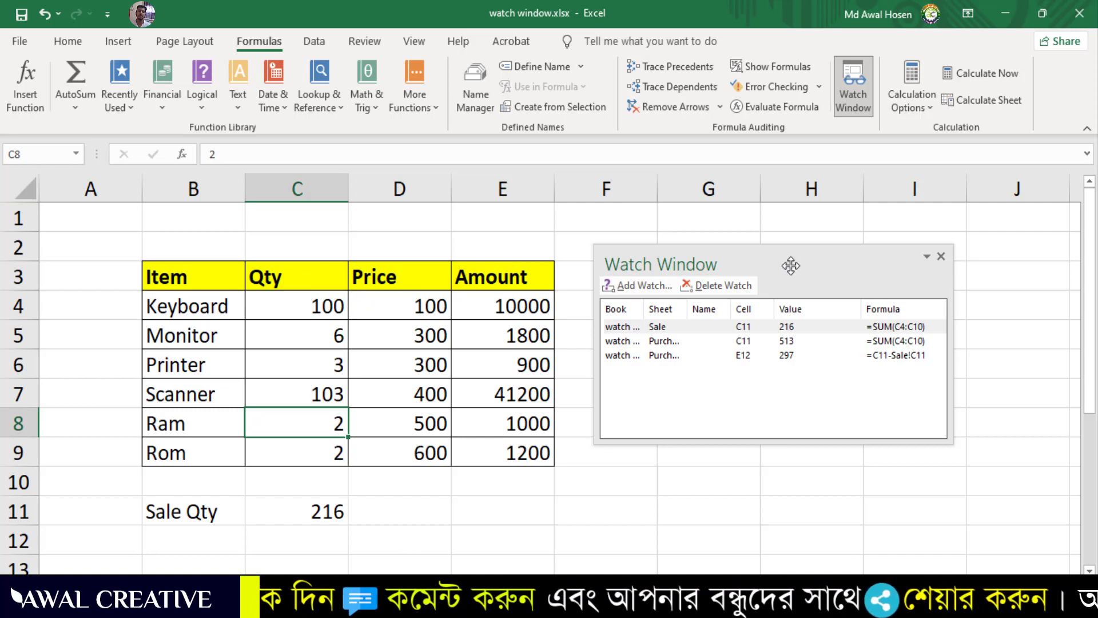
pyautogui.moveTo(791, 266); pyautogui.dragTo(848, 284)
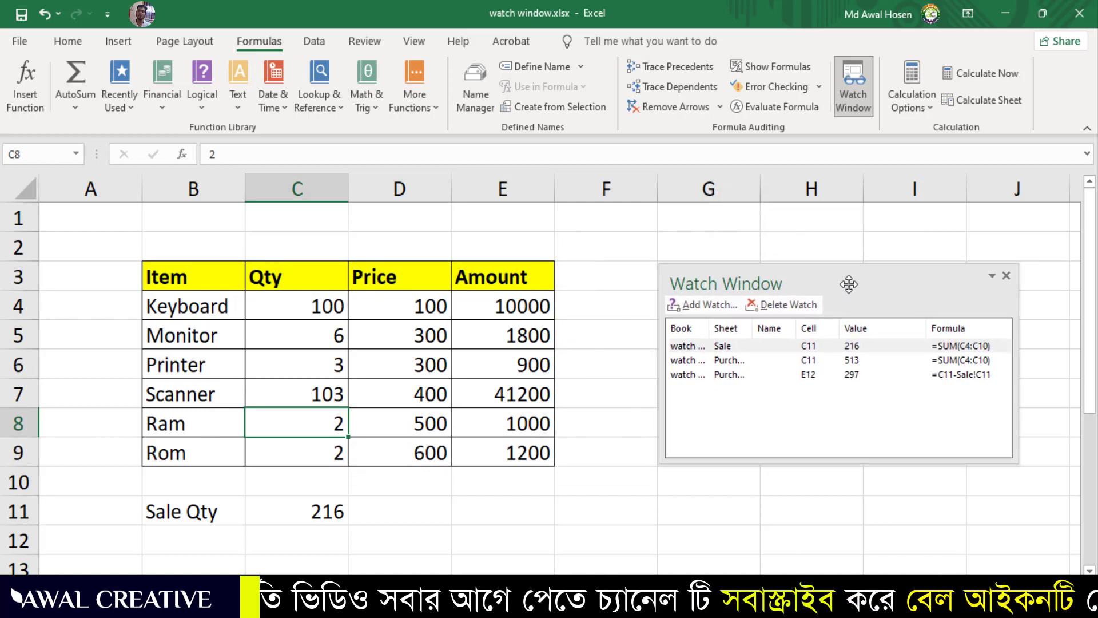